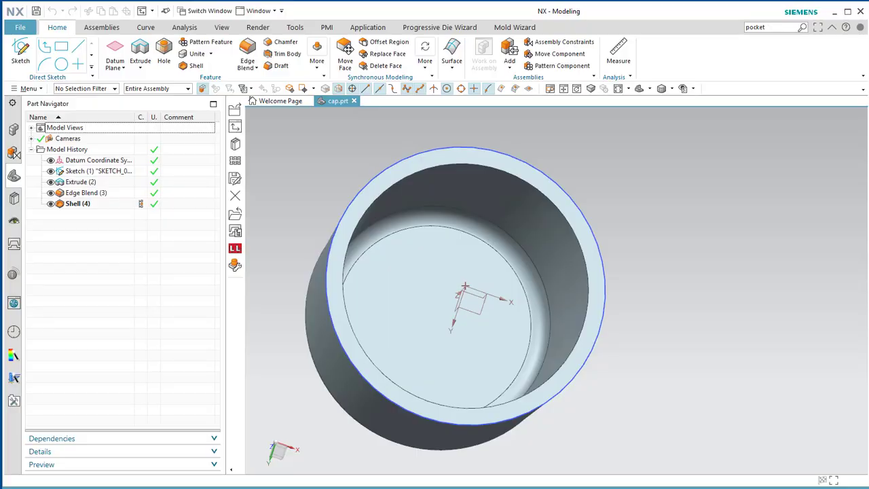
- Switch Siemens NX from general modelling to the Mold Wizard application for cap.prt
shift+middle_drag(669, 418, 692, 374)
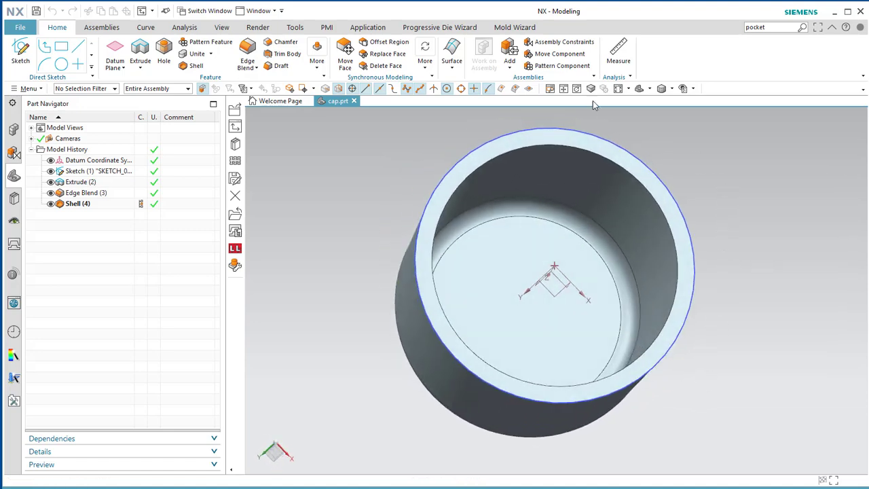
click(513, 28)
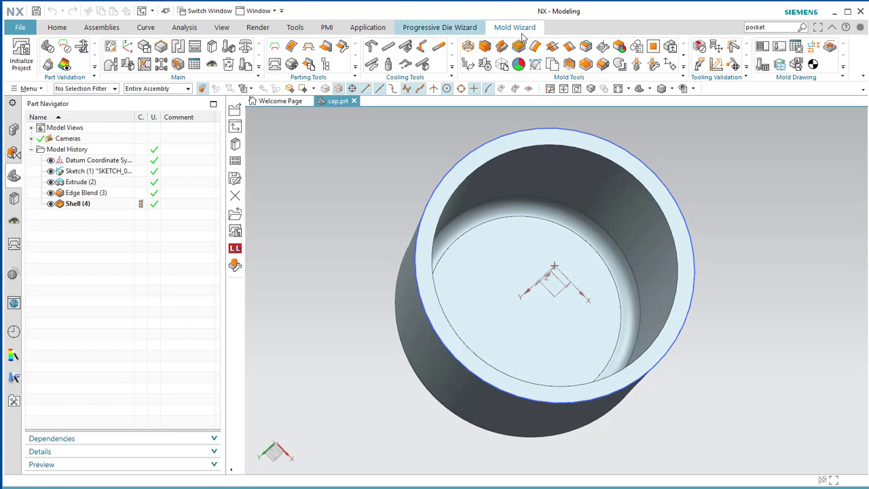
click(368, 27)
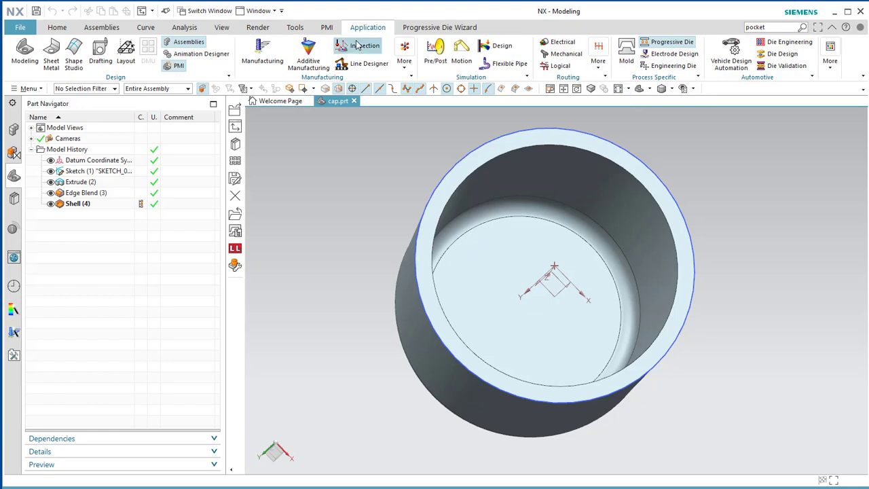
click(628, 57)
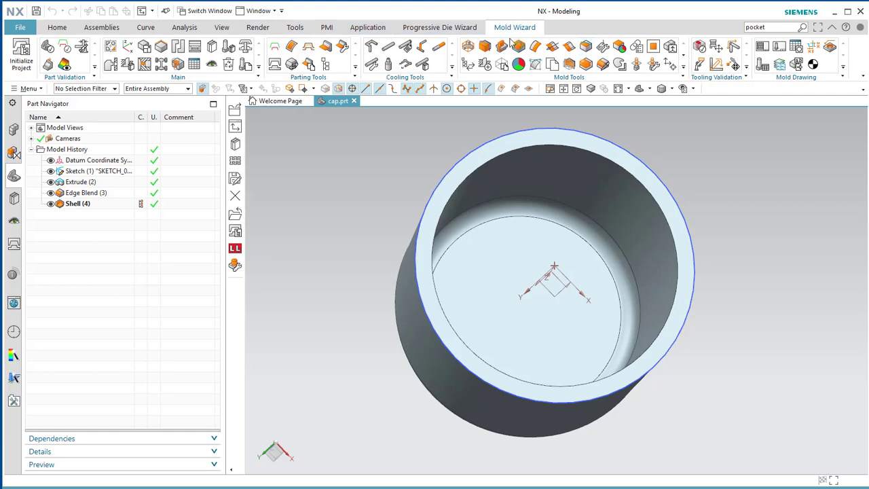
- Initialize the cap mold project with ABS material (1.006 shrinkage) and accept the generated part names
click(19, 61)
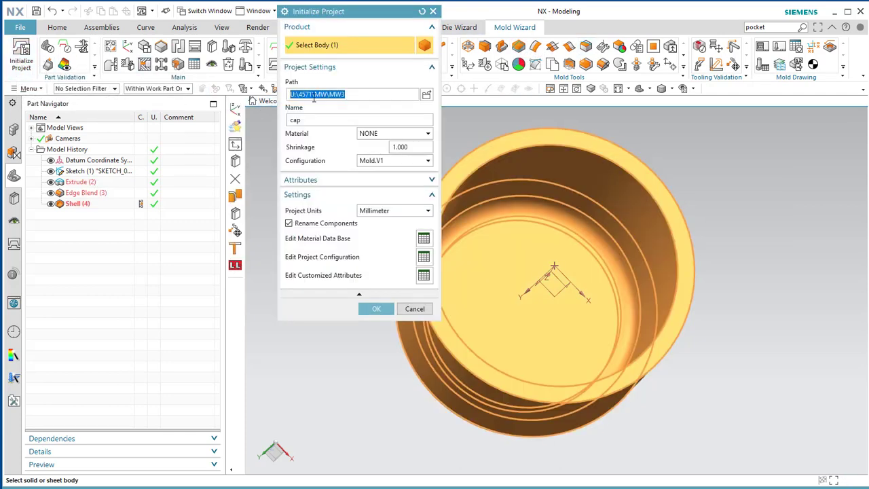
click(373, 95)
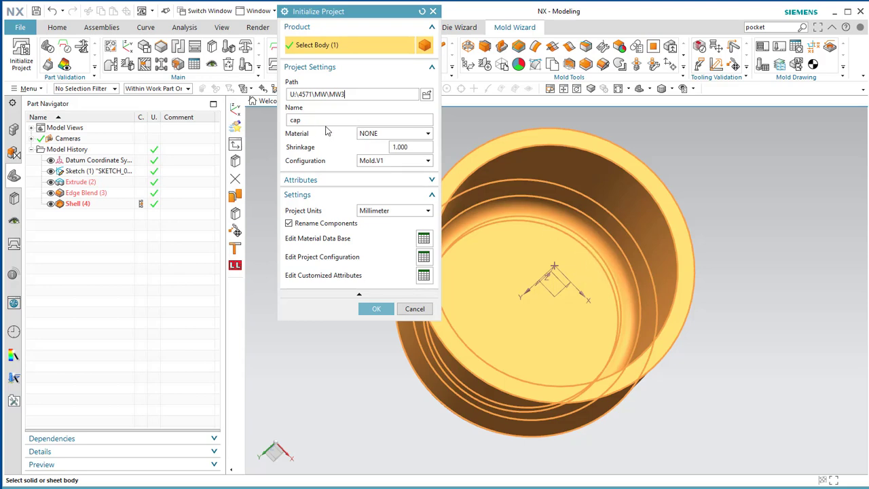
click(410, 136)
click(389, 165)
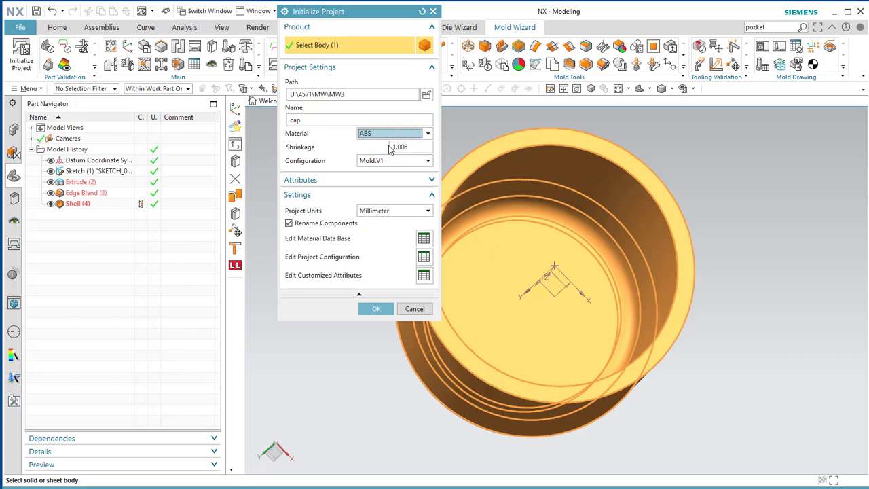
click(376, 310)
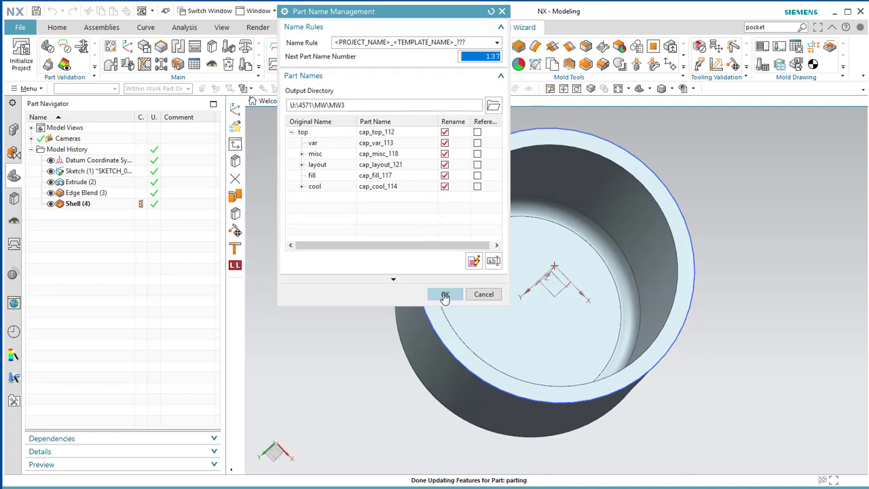
click(445, 295)
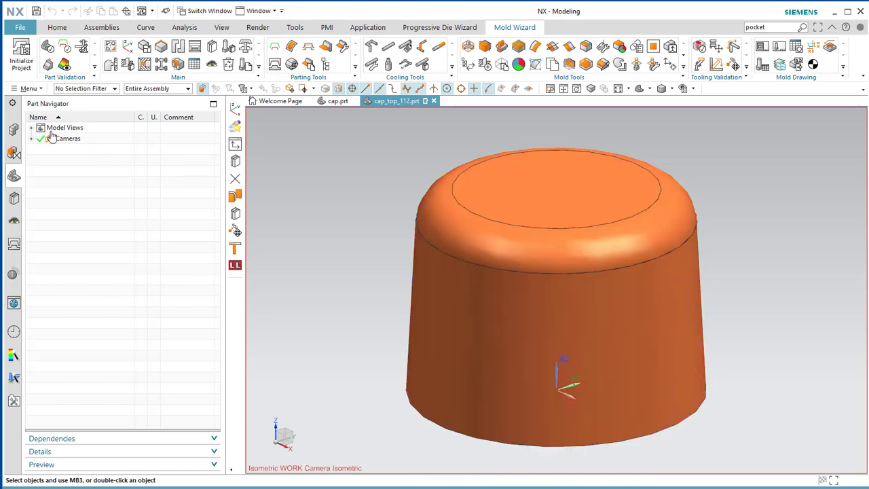
- Show the Assembly Navigator listing cap_top_112's layout, misc, fill, cool and var components
click(13, 130)
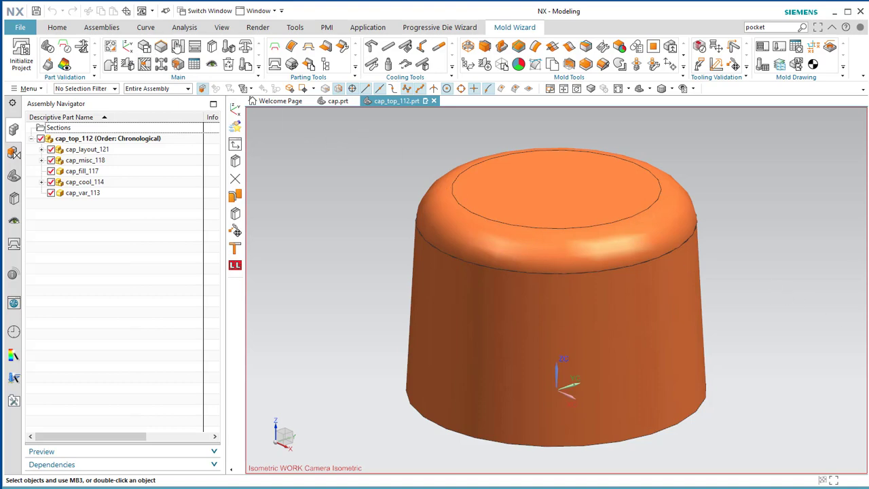
- Place the mold CSYS at the cap's product body centre with Z position locked
click(127, 46)
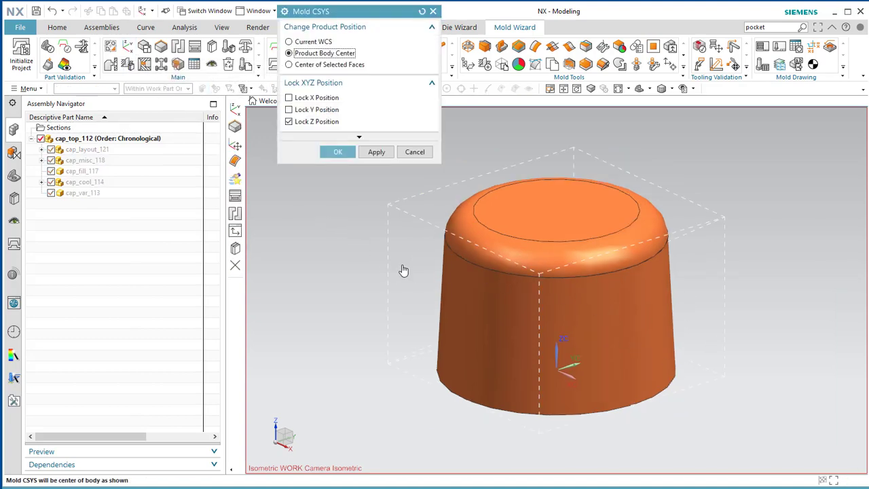
middle_drag(699, 408, 714, 383)
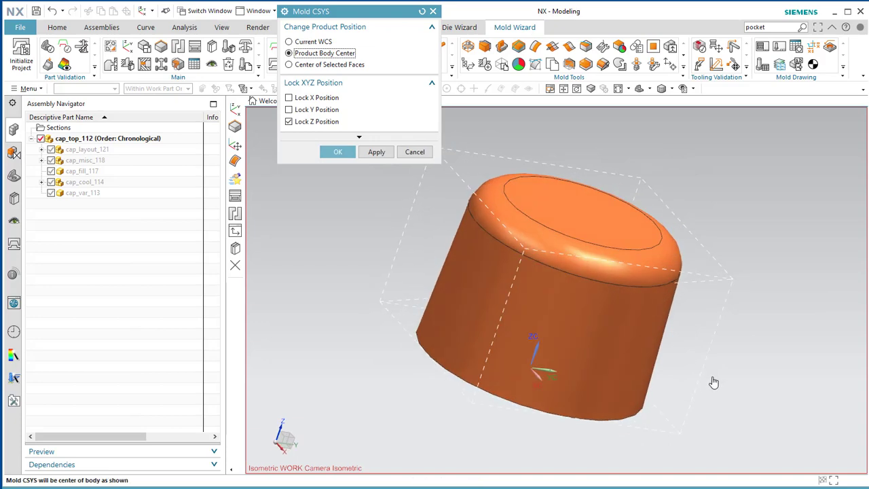
middle_drag(689, 418, 729, 380)
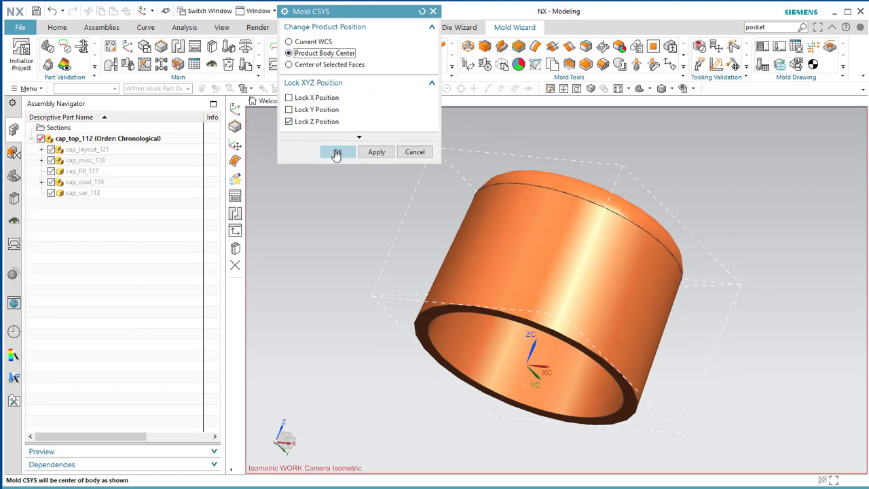
click(378, 154)
click(338, 151)
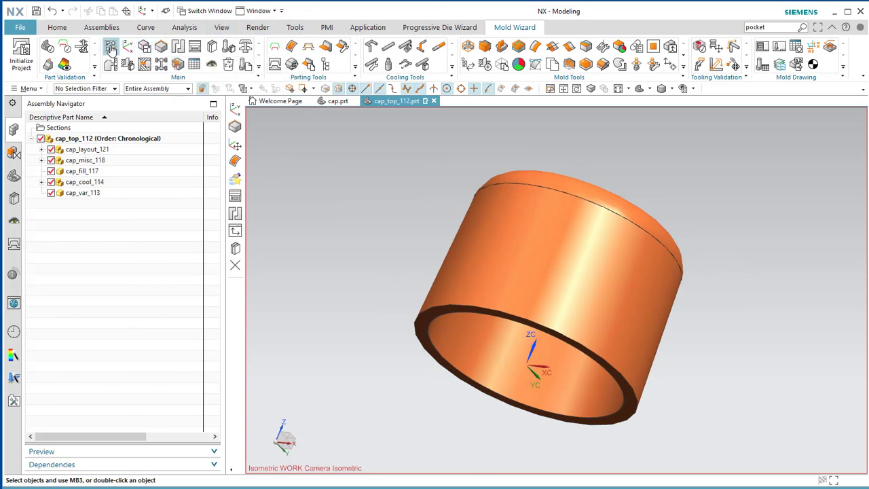
- Create a user-defined block workpiece spanning -25 mm to 45 mm around the cap
click(163, 48)
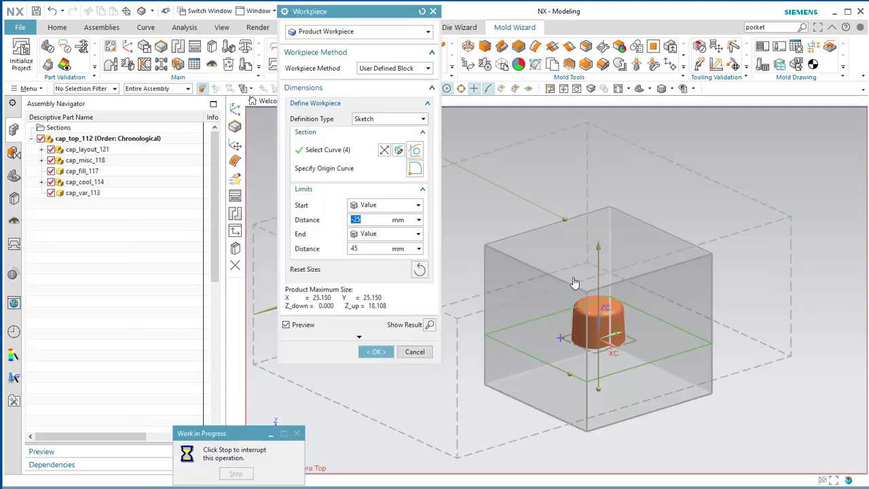
middle_click(607, 364)
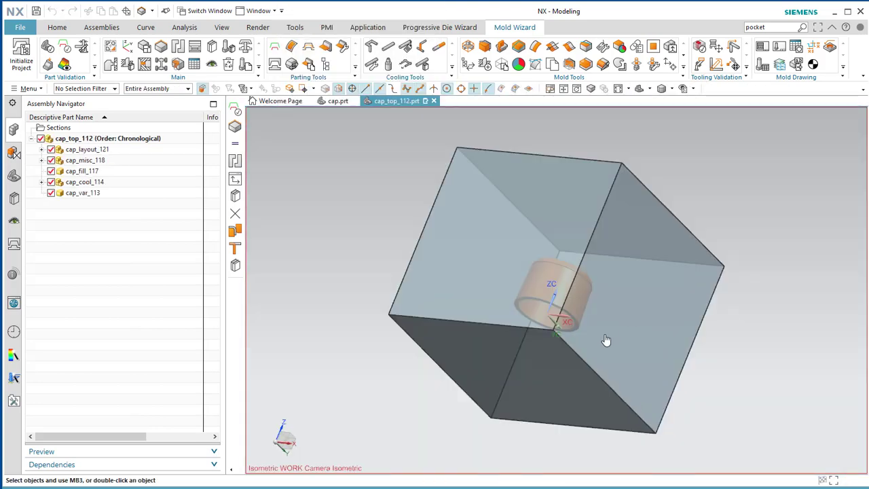
middle_drag(647, 317, 493, 344)
middle_drag(624, 335, 634, 342)
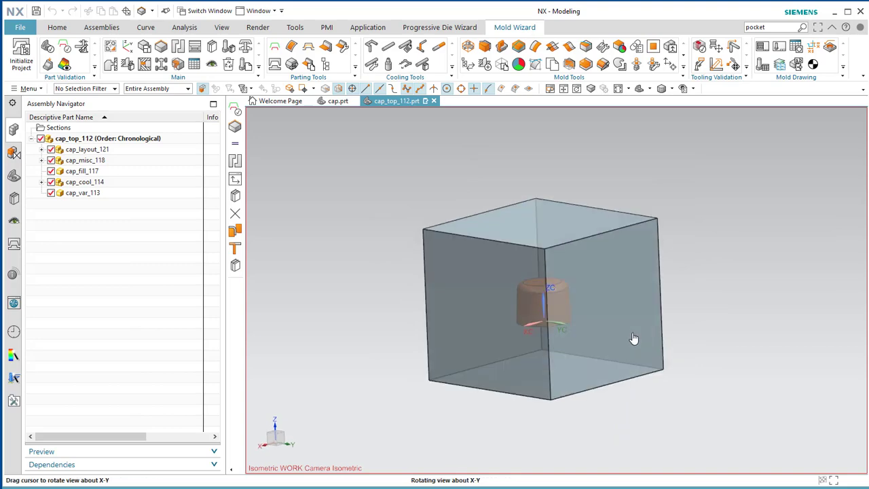
click(161, 48)
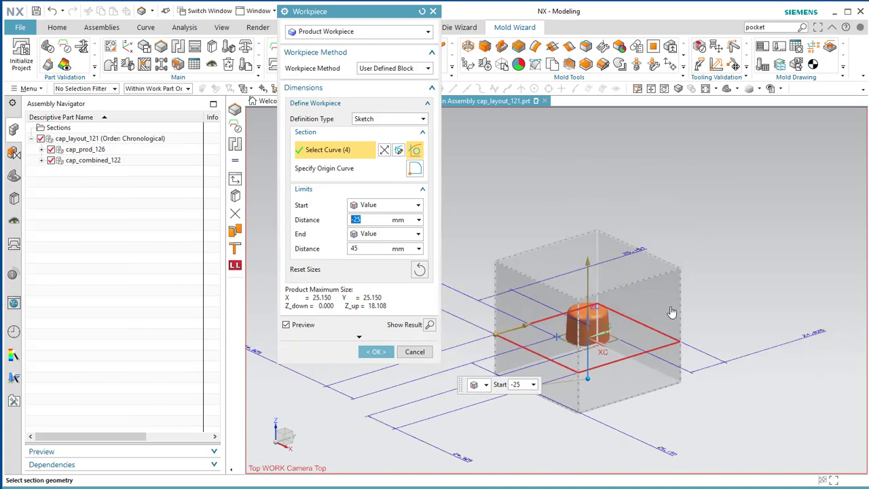
middle_drag(749, 286, 731, 296)
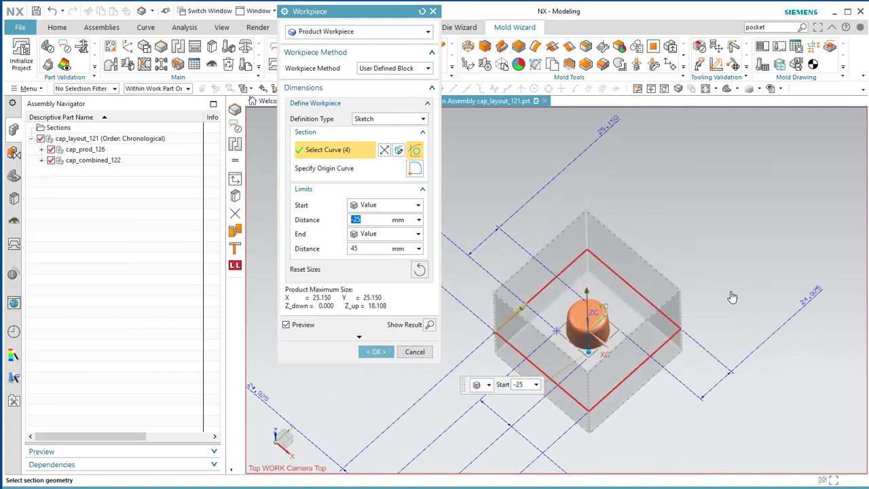
scroll(672, 346, up, 3)
scroll(659, 362, down, 5)
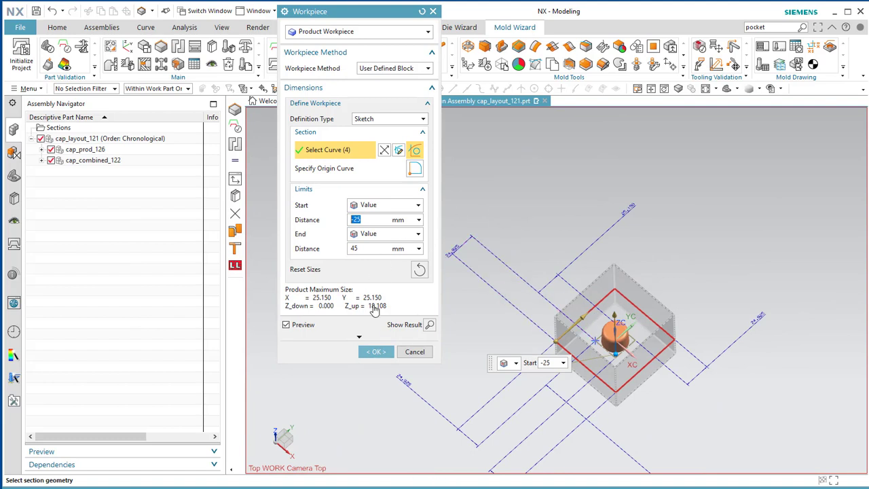
click(372, 353)
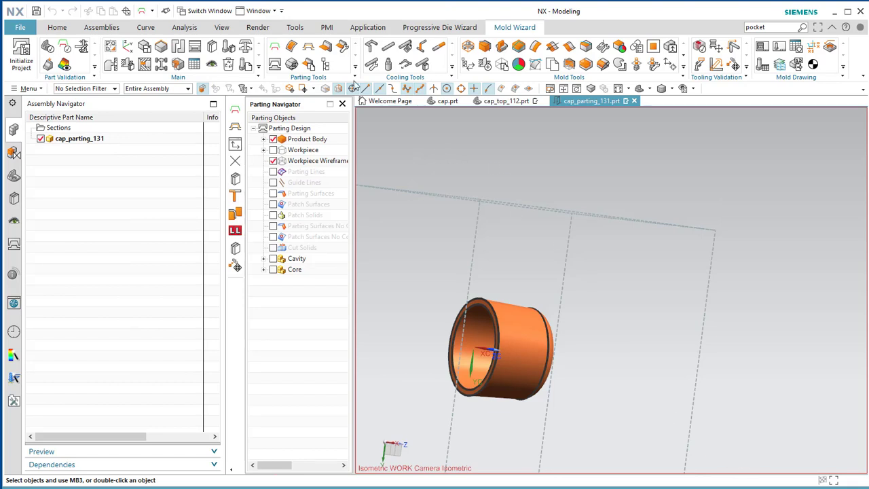
- Open Check Regions and colour all the cap's faces by draft angle
click(276, 49)
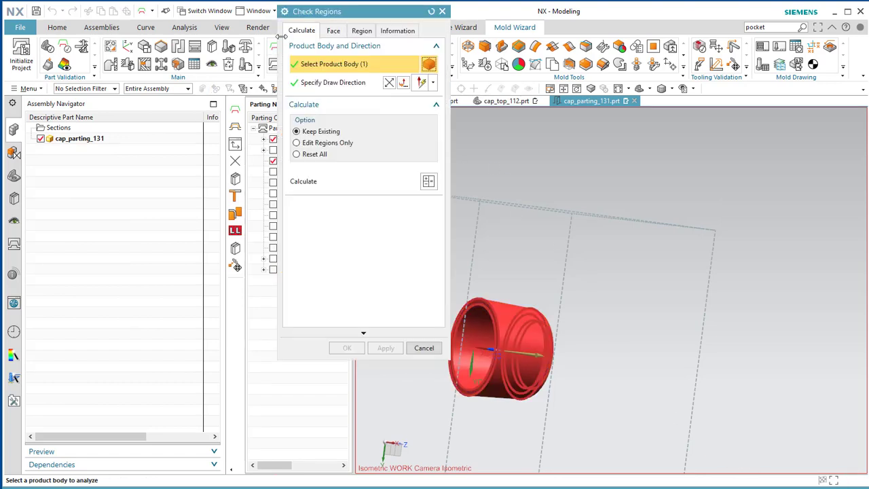
middle_drag(550, 278, 592, 229)
click(334, 32)
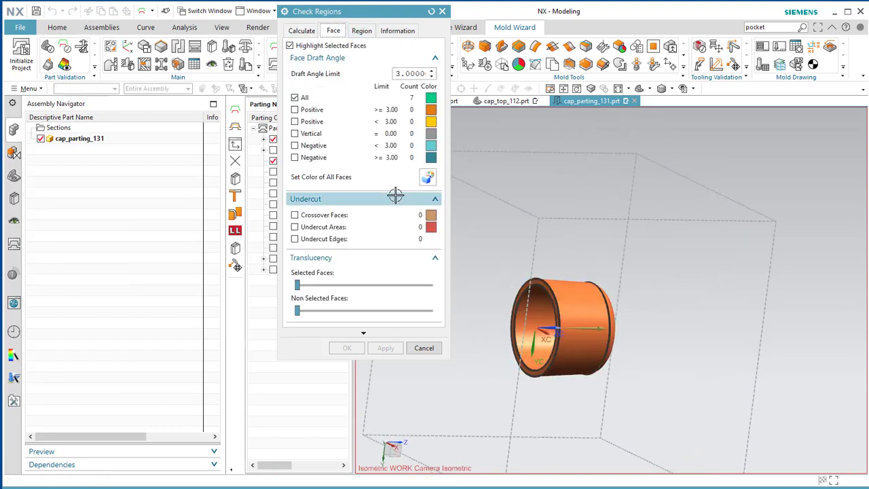
click(424, 176)
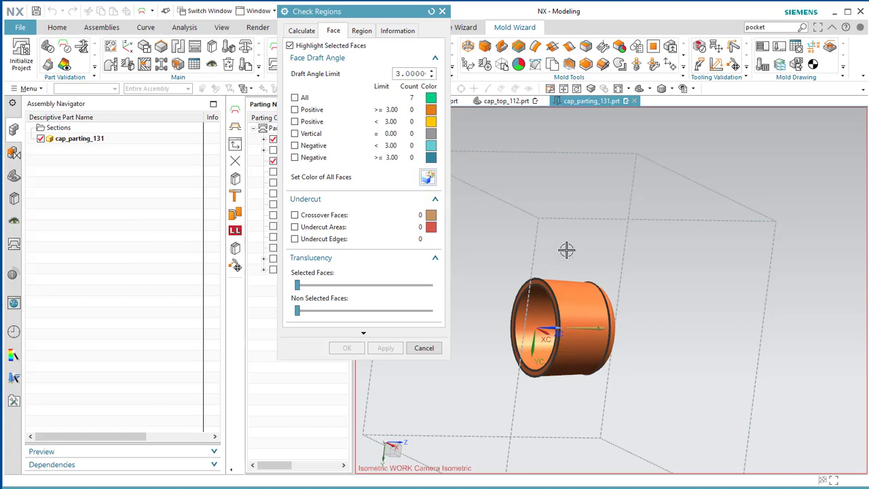
mouse_move(597, 257)
middle_down()
mouse_move(621, 254)
mouse_move(610, 262)
middle_up()
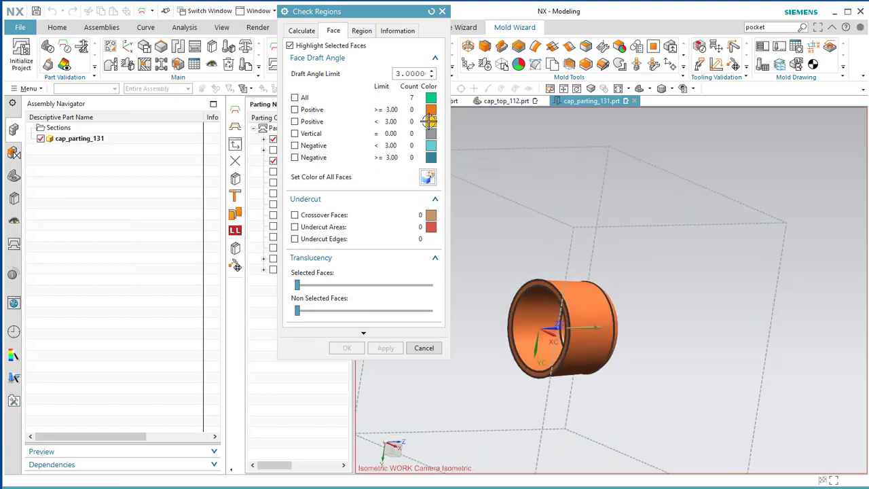
- Reset all regions and recalculate them for the cap
click(302, 31)
click(296, 154)
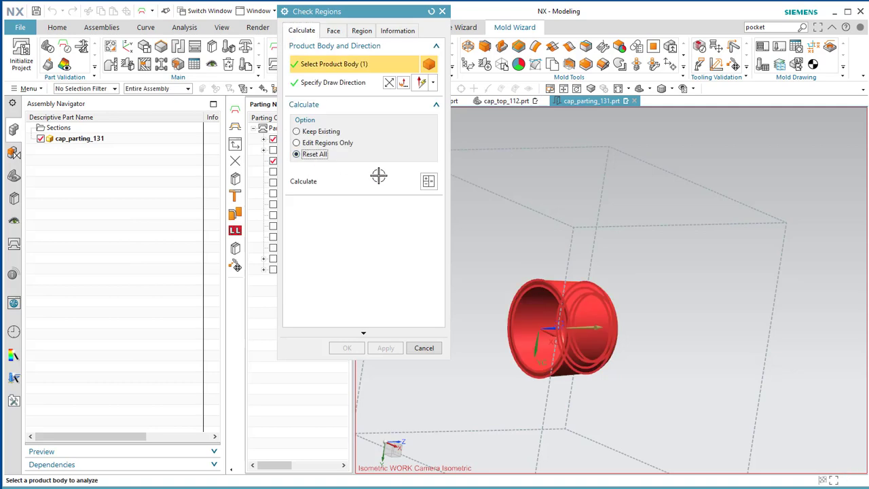
click(427, 182)
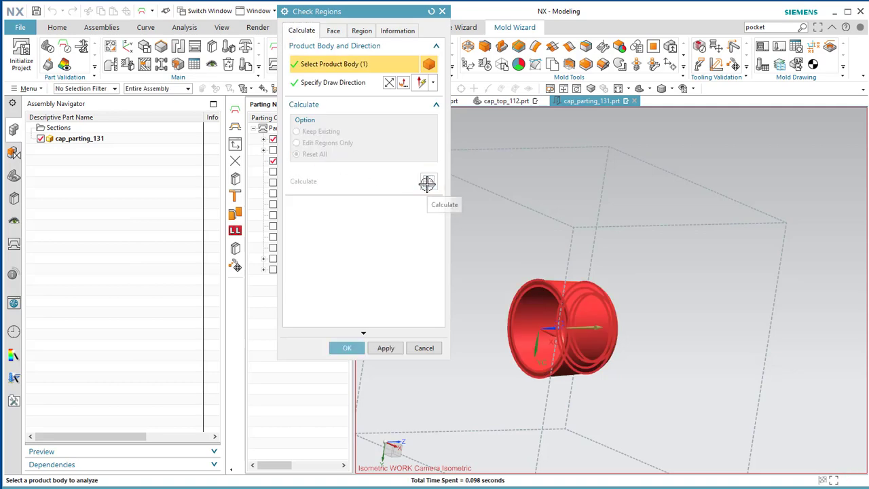
click(384, 348)
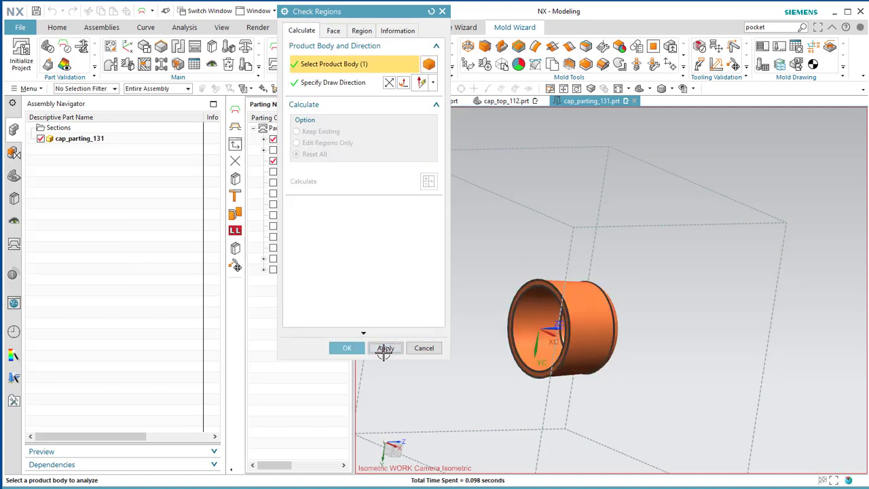
- Recolour faces by draft: three positive-draft outer faces orange, four negative-draft inner faces blue
click(334, 31)
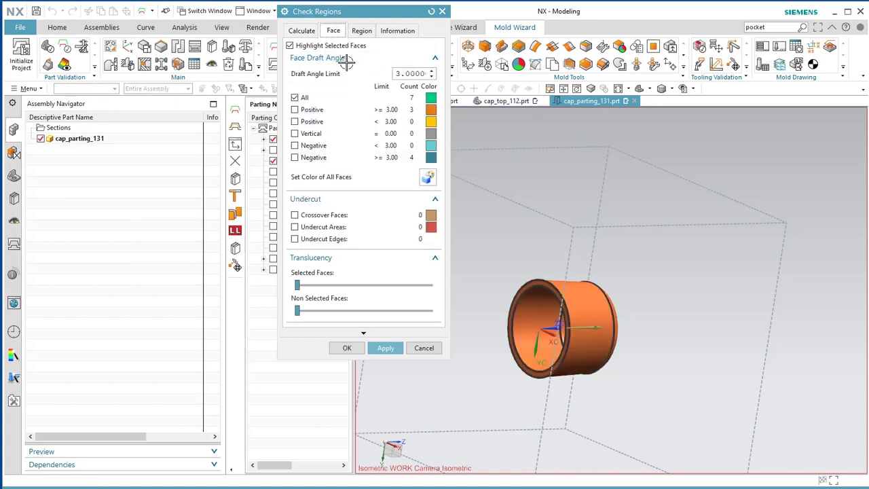
click(428, 176)
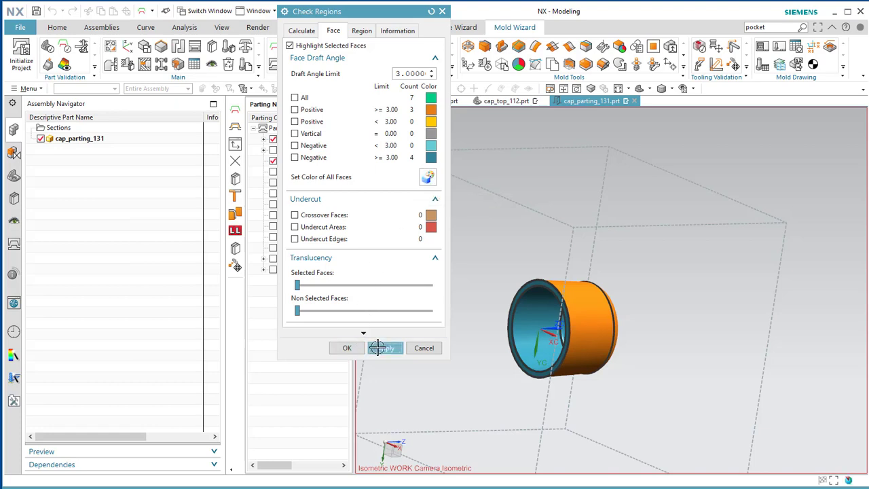
click(378, 347)
click(348, 347)
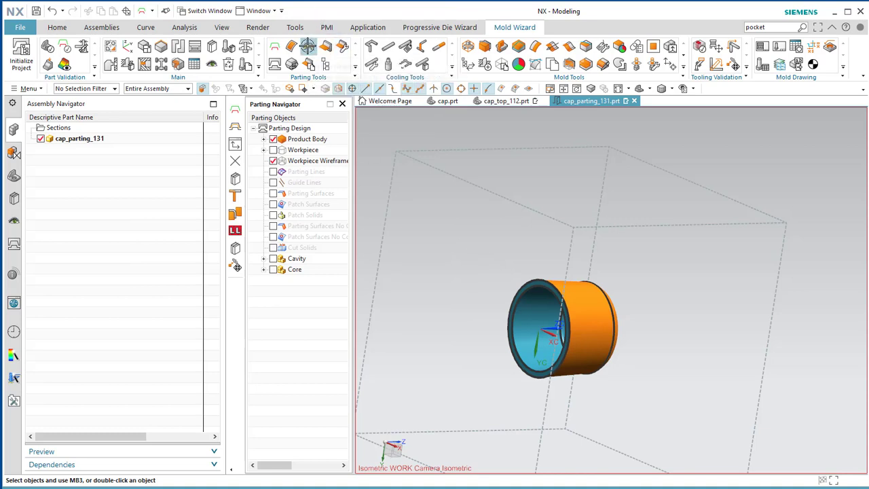
click(308, 45)
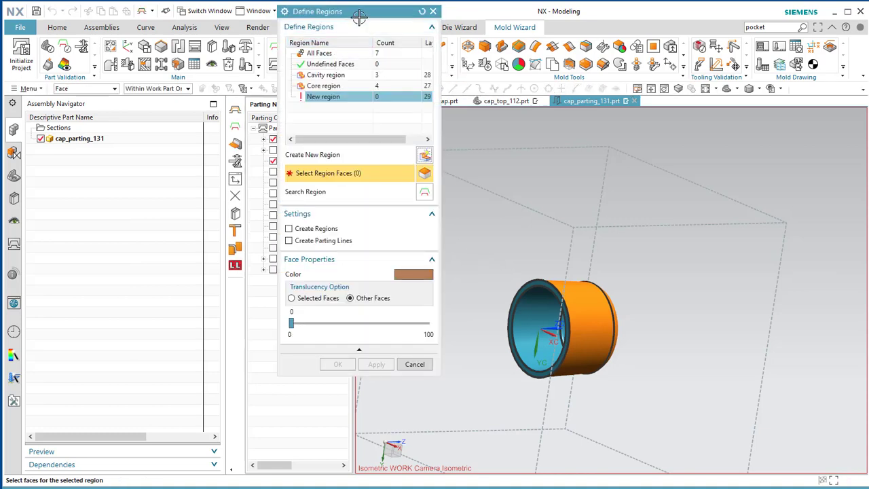
- Inspect the 3 cavity, 4 core and 0 undefined faces, then cancel Define Regions
drag(360, 12, 359, 76)
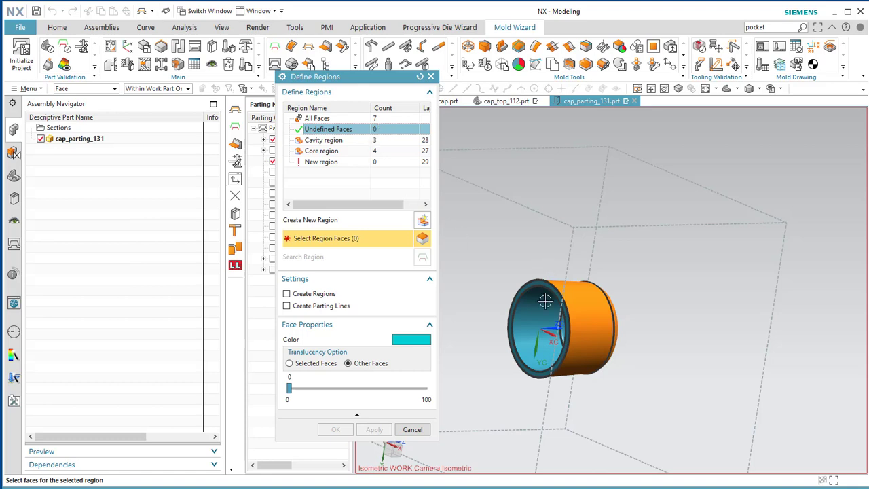
click(371, 142)
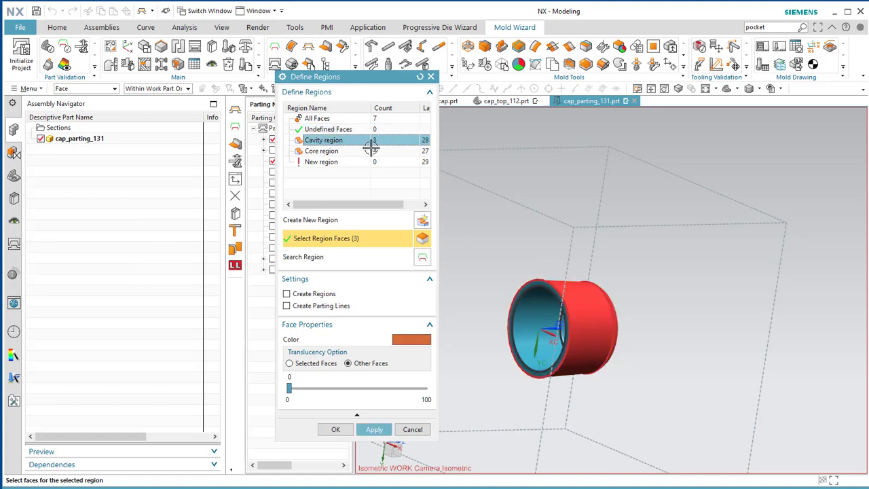
middle_drag(661, 244, 624, 234)
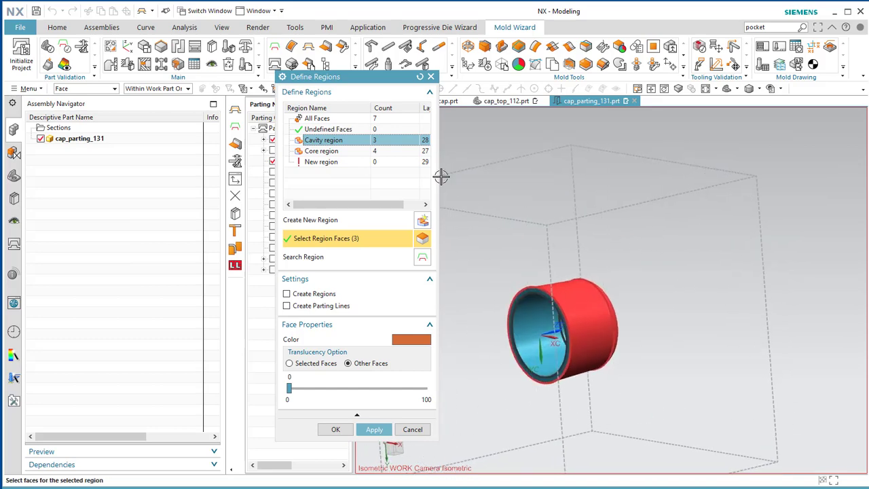
click(388, 152)
mouse_move(547, 373)
middle_down()
mouse_move(524, 372)
mouse_move(547, 370)
middle_up()
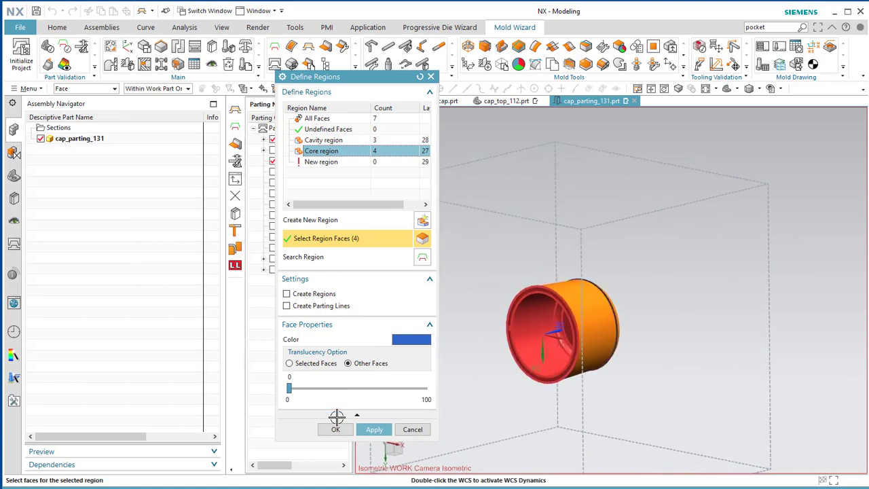
click(339, 129)
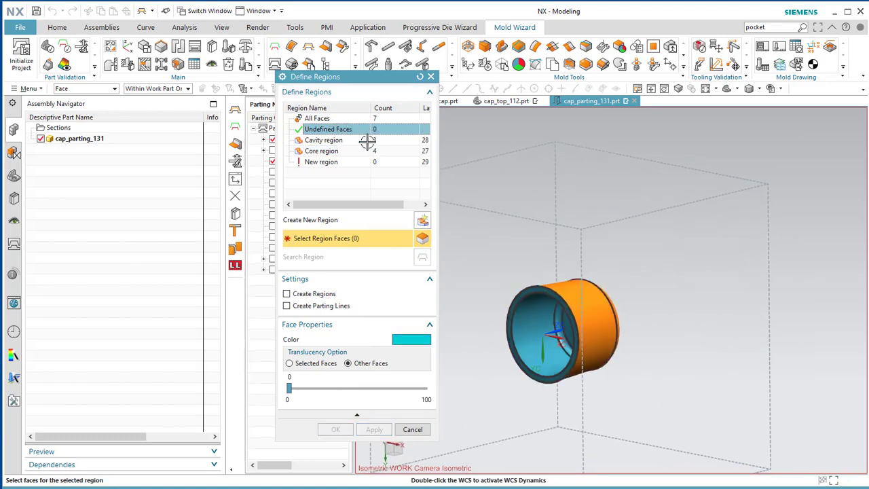
click(412, 428)
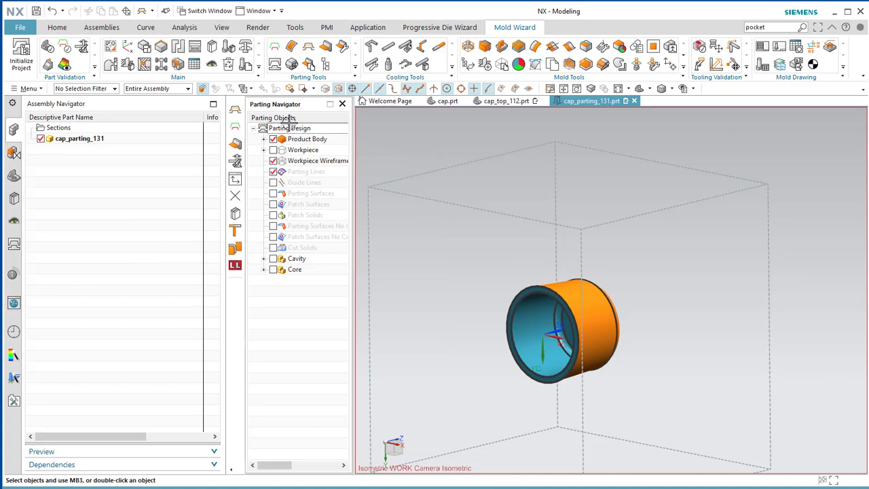
- Create the cavity and core regions together with the parting lines
click(306, 45)
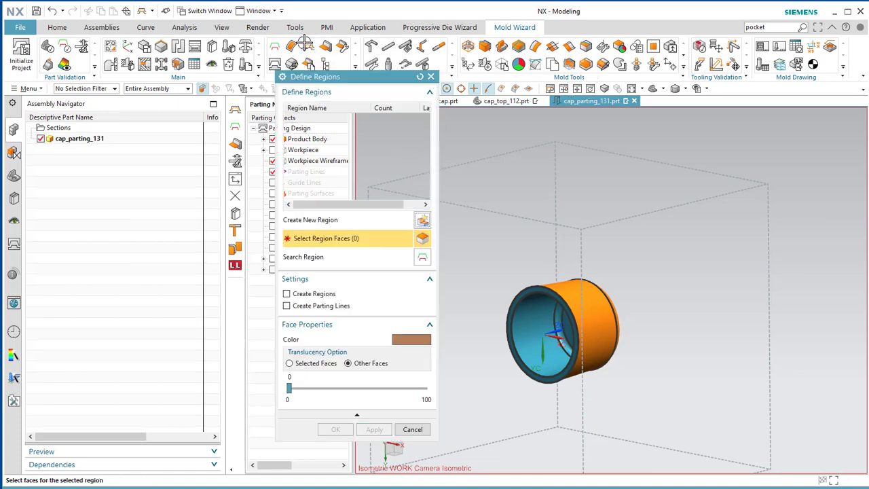
click(286, 294)
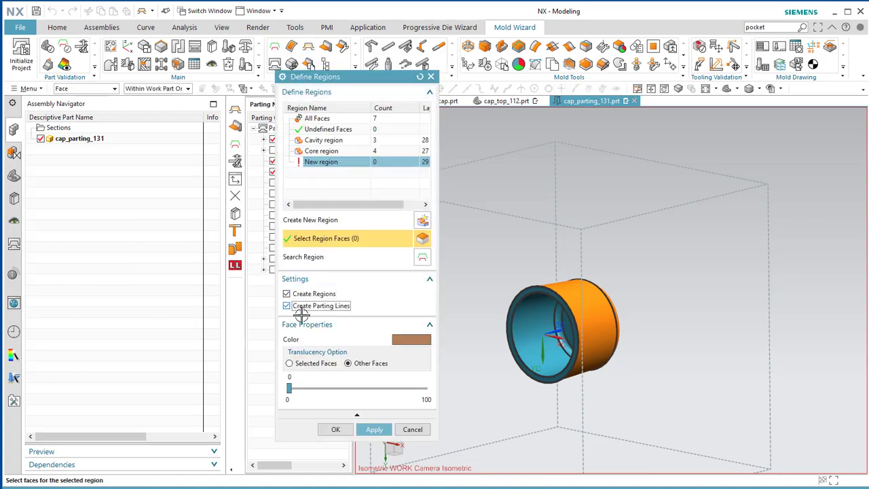
click(374, 429)
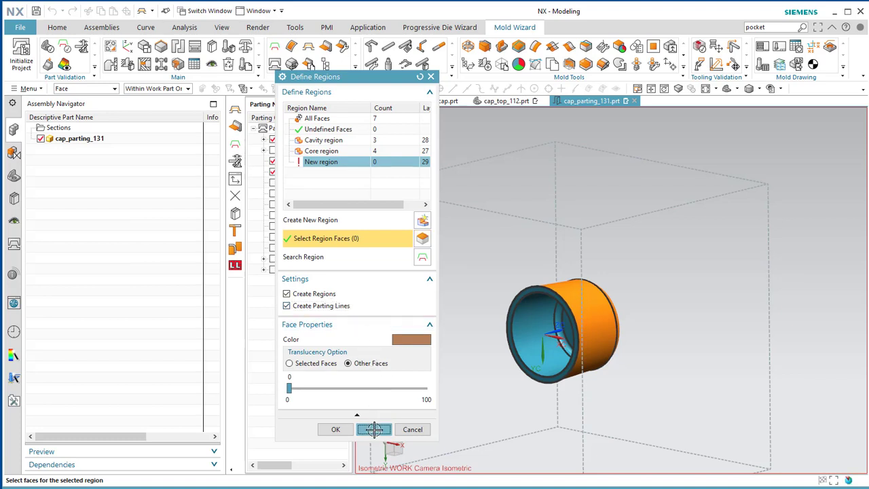
click(412, 428)
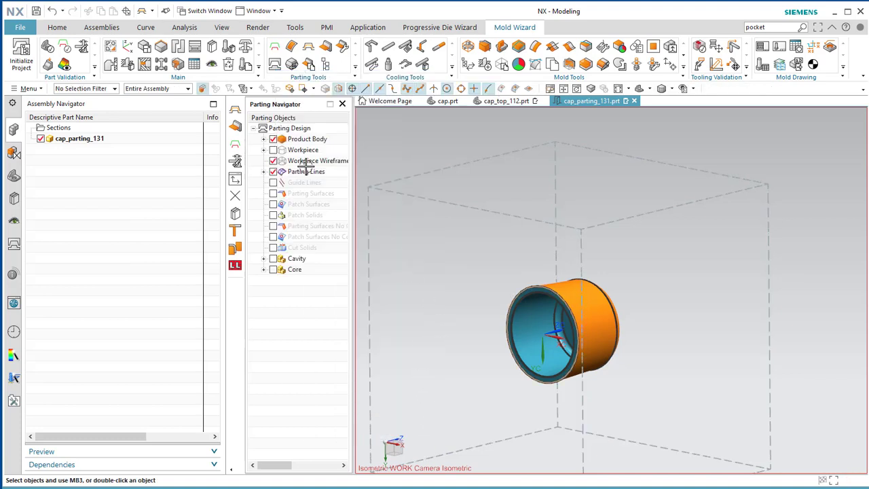
- Hide and re-show the product body to check the circular rim parting line
click(272, 138)
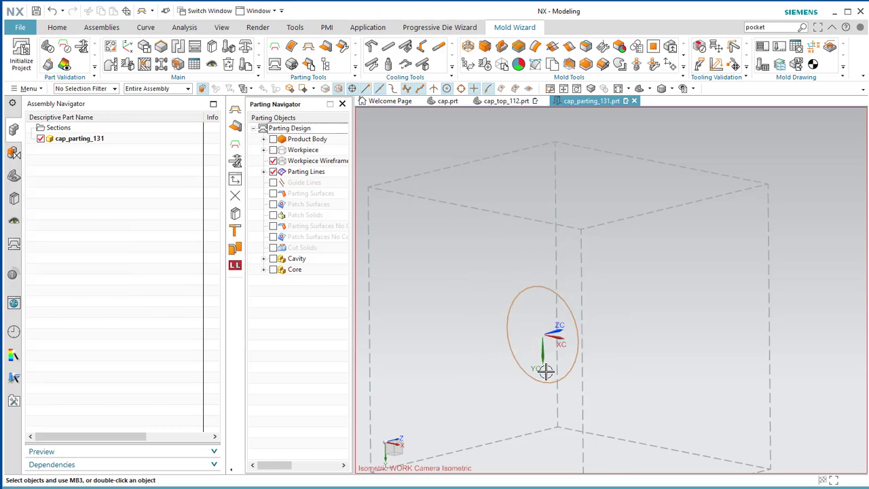
click(273, 139)
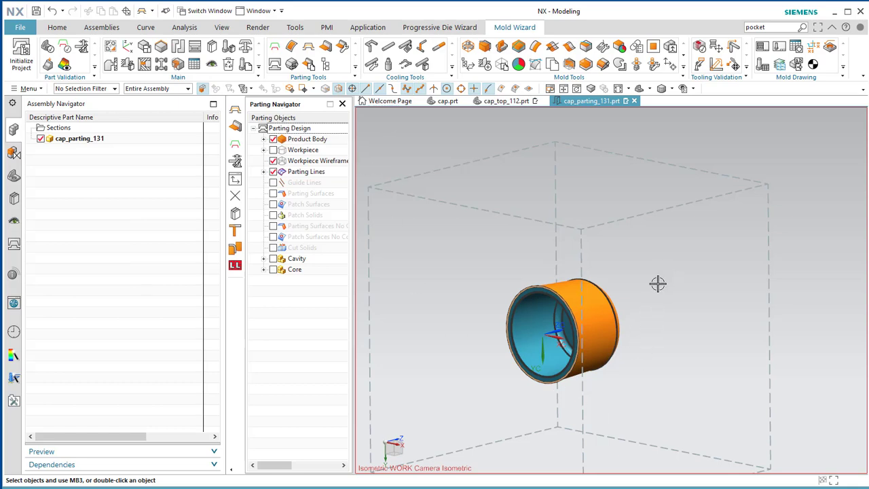
middle_drag(657, 283, 663, 277)
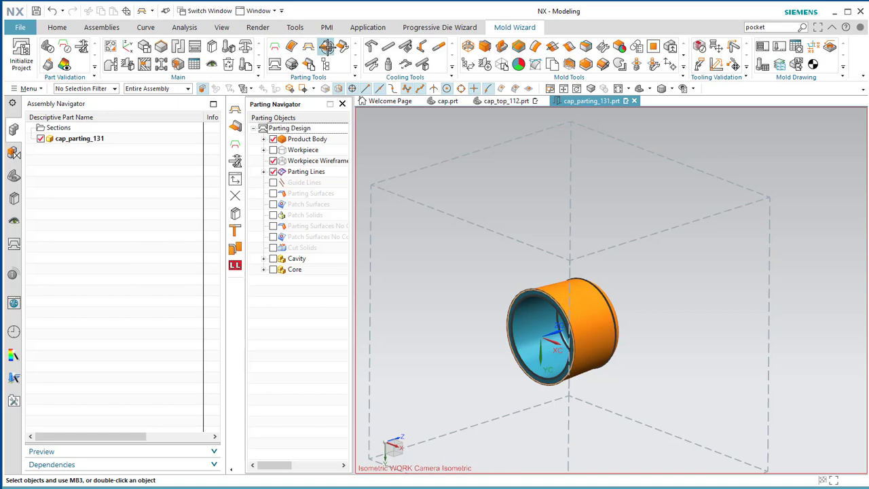
- Create a bounded-plane parting surface at the rim parting line, shrunk to 135% V start
click(327, 47)
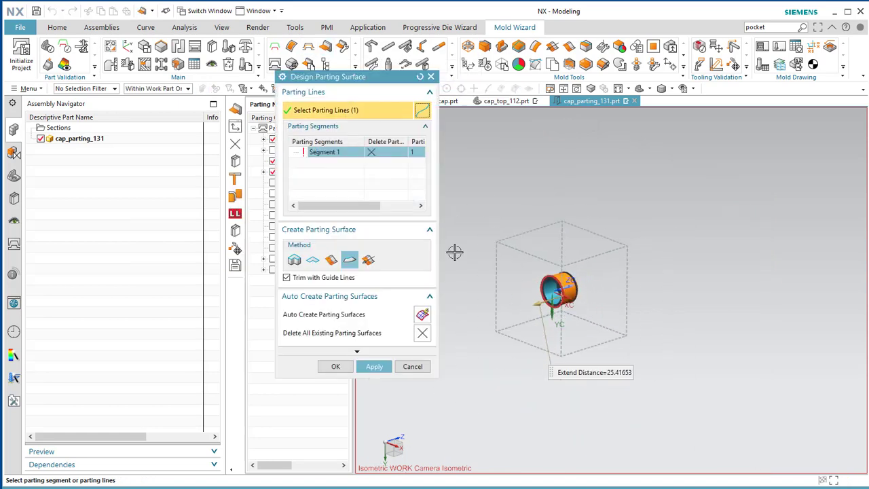
click(311, 261)
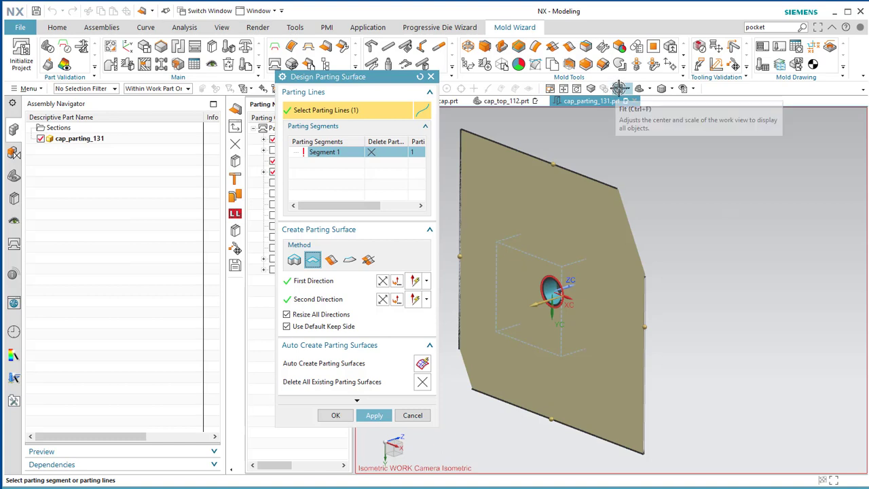
click(619, 88)
drag(616, 150, 612, 212)
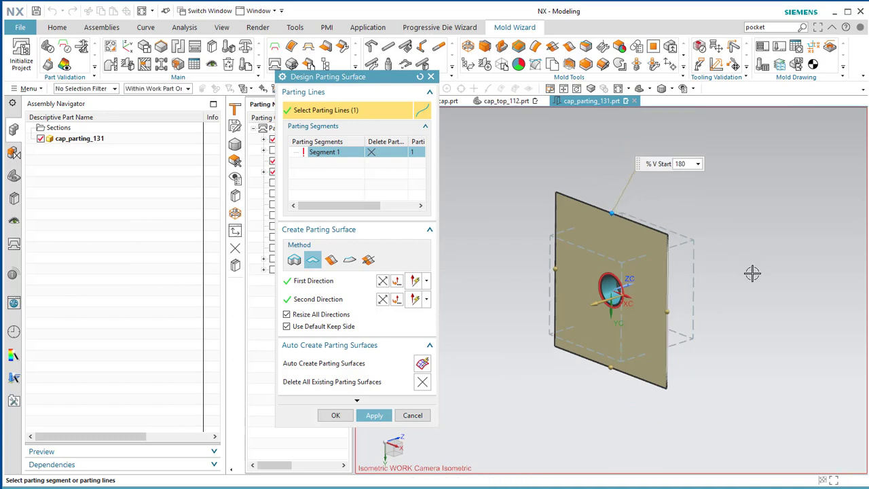
middle_drag(751, 273, 657, 229)
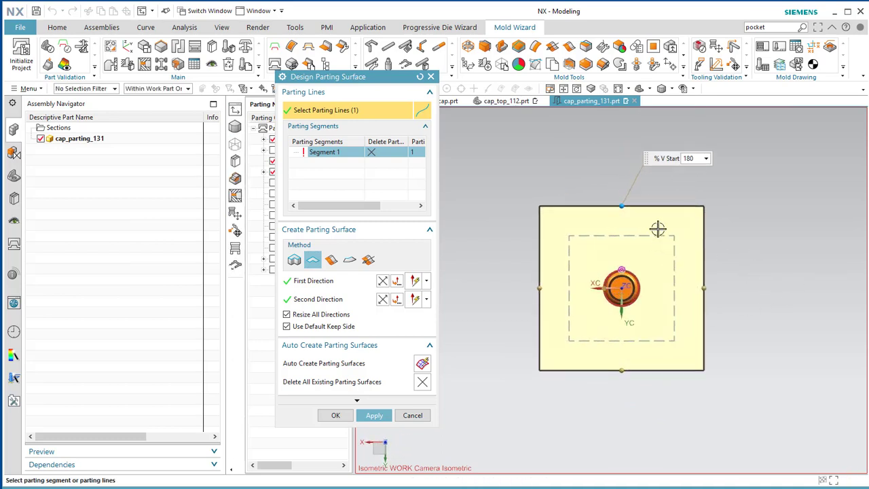
scroll(657, 228, up, 2)
drag(642, 211, 616, 226)
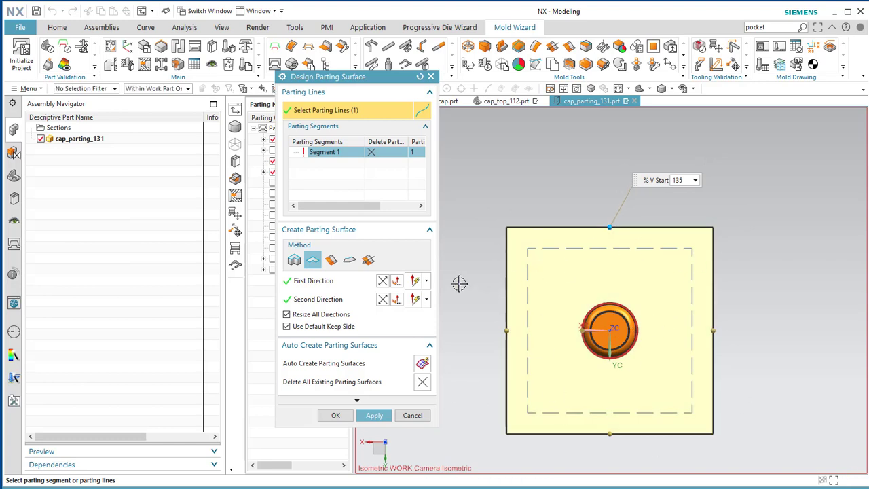
click(337, 414)
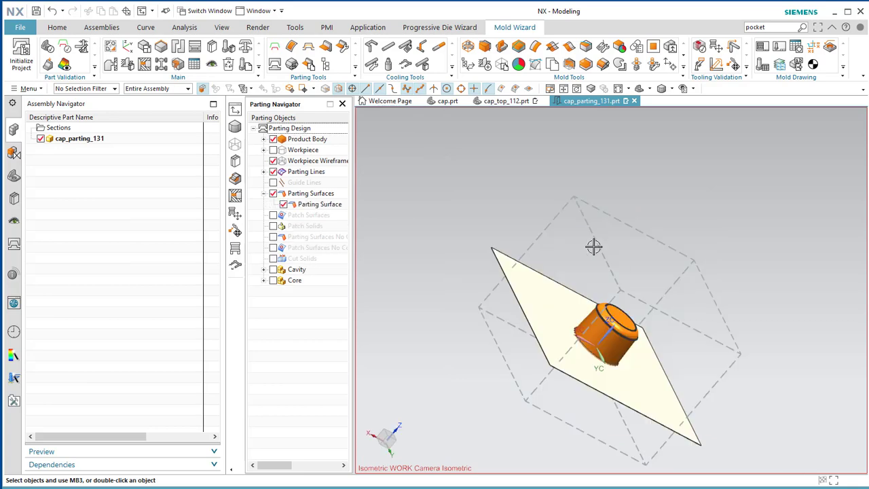
- Generate cavity block cap_cavity_135 from the cavity region, replacing the existing sewn sheets
click(275, 67)
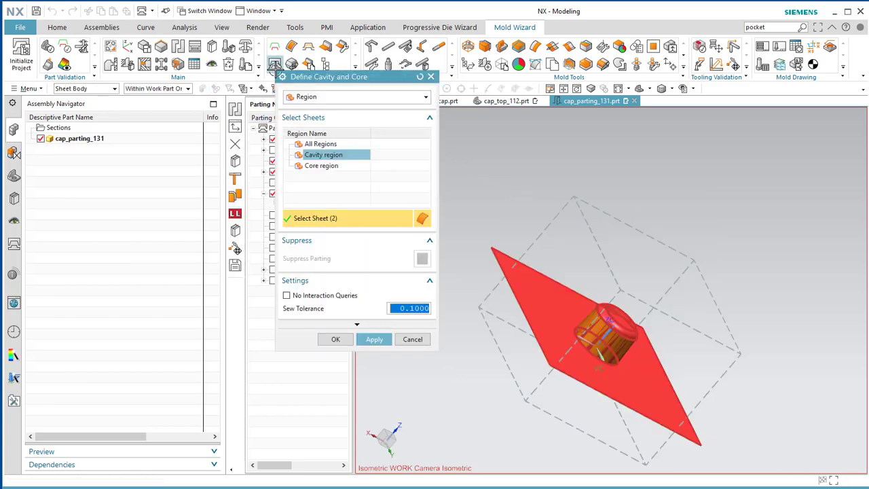
mouse_move(677, 198)
middle_down()
mouse_move(642, 205)
mouse_move(676, 195)
middle_up()
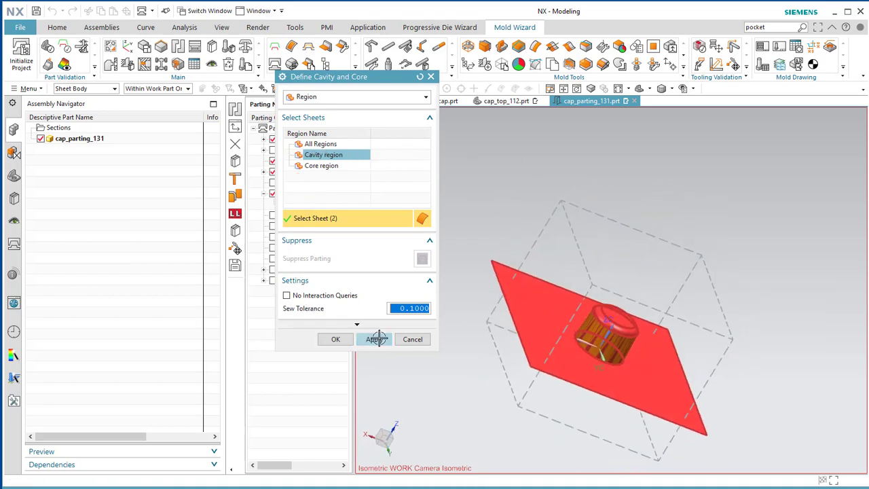
click(375, 339)
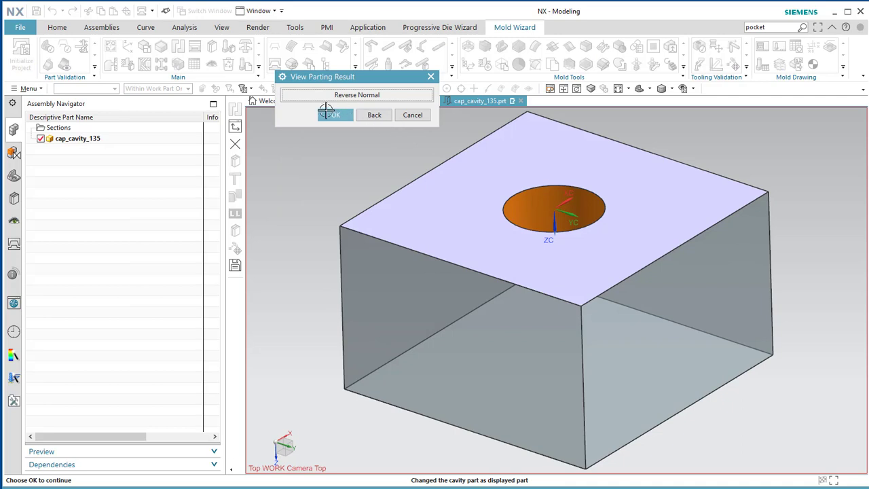
click(326, 113)
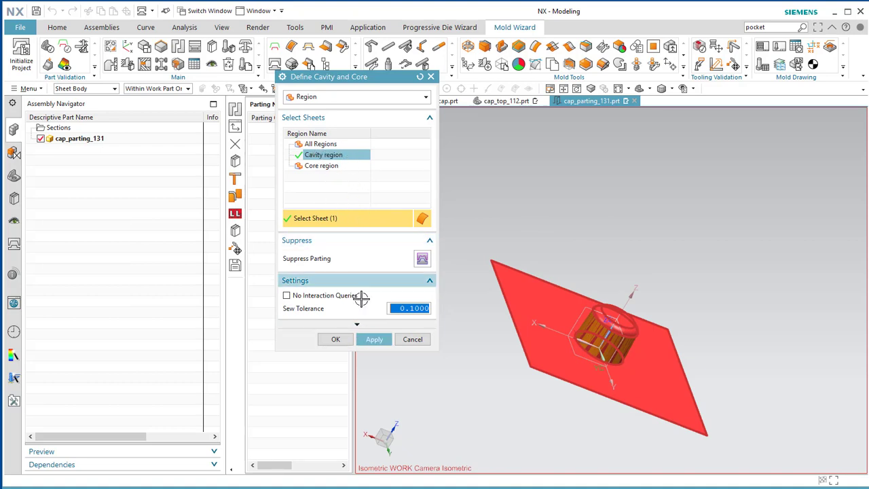
click(369, 338)
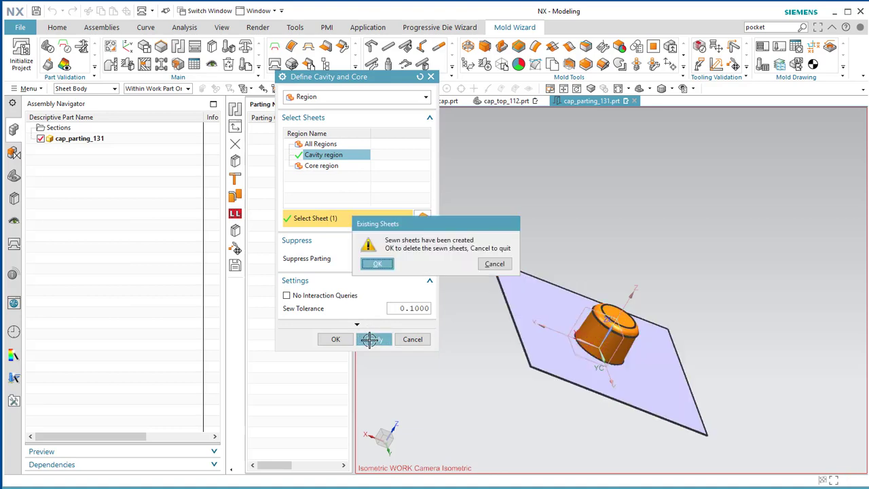
click(378, 264)
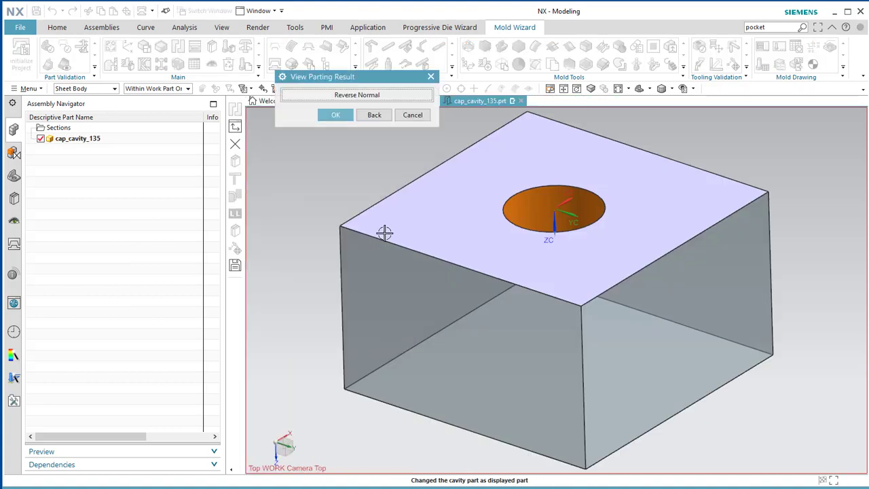
click(333, 116)
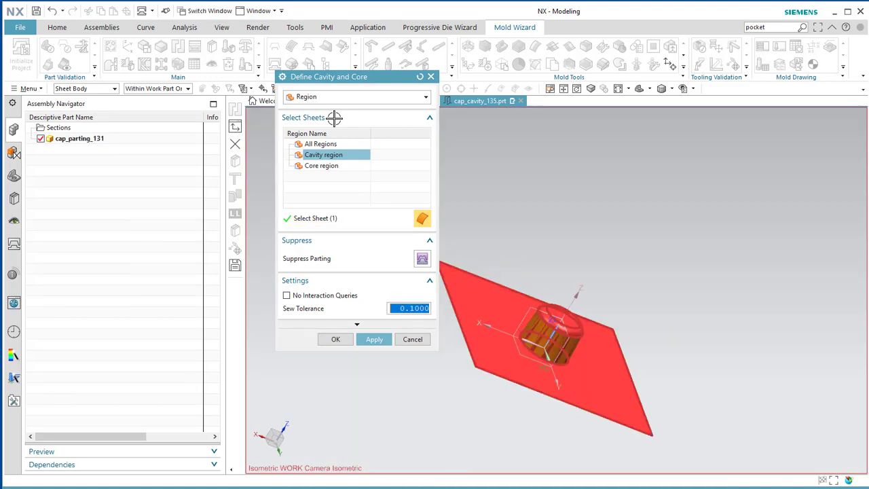
click(326, 167)
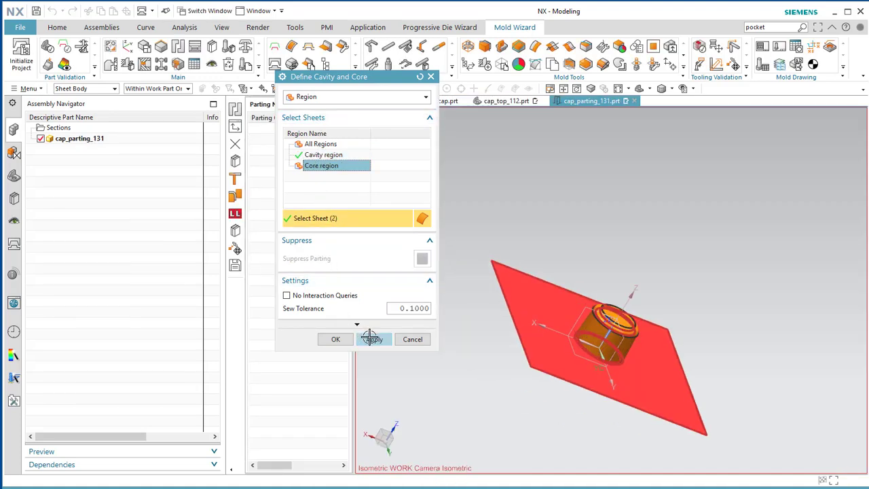
- Generate core half cap_core_136, replacing the existing sewn sheets, and return to cap_parting_131
click(371, 338)
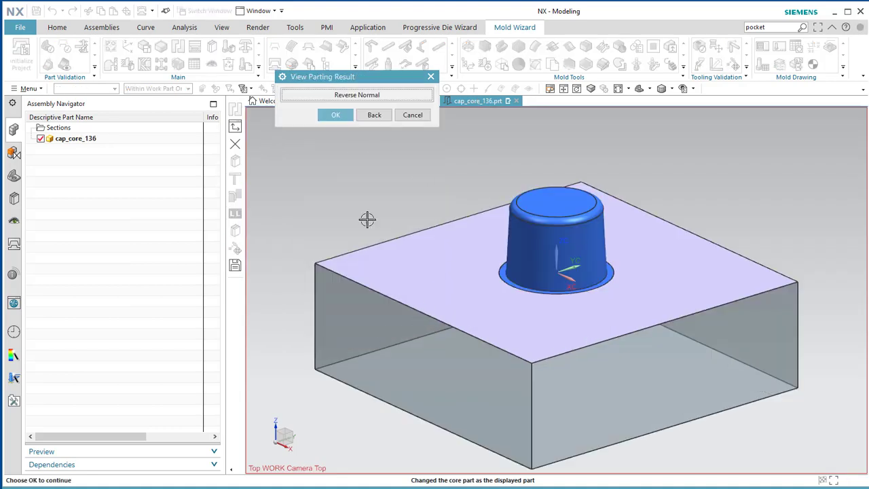
click(335, 115)
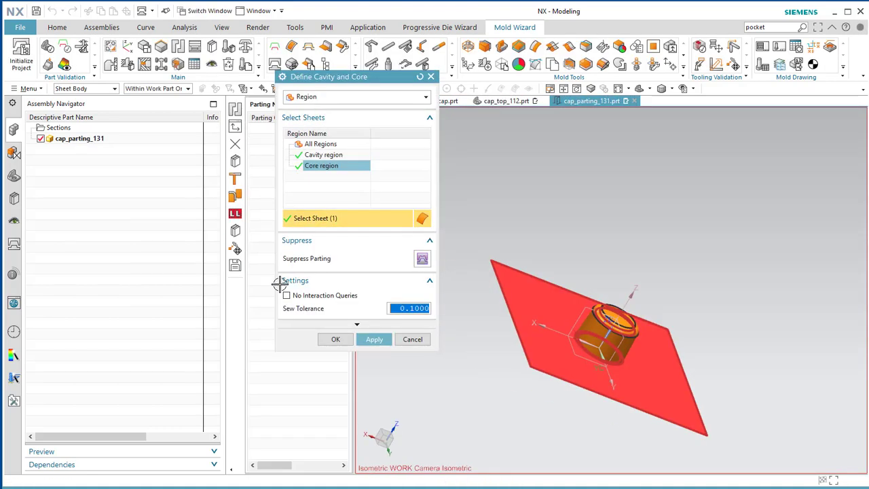
click(335, 339)
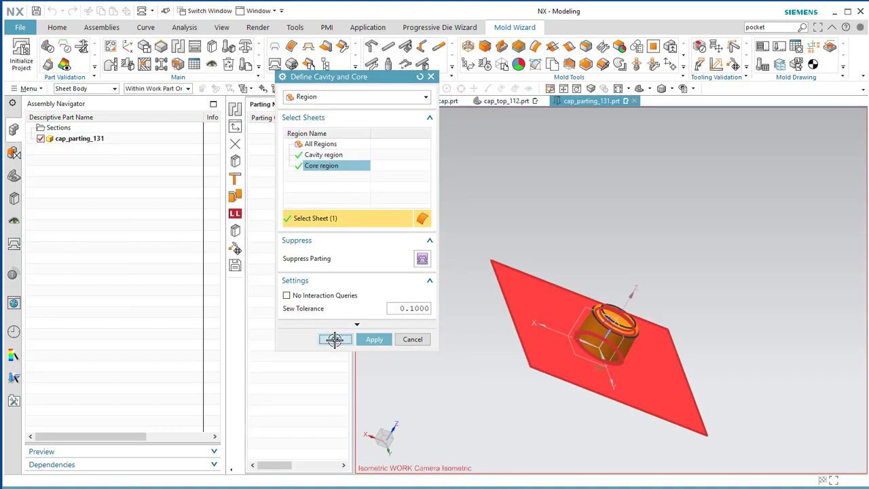
click(378, 264)
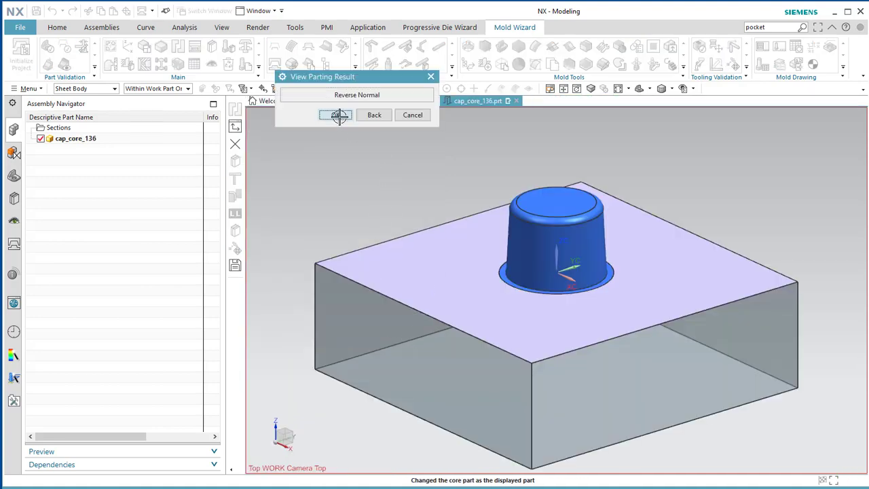
click(335, 115)
click(410, 337)
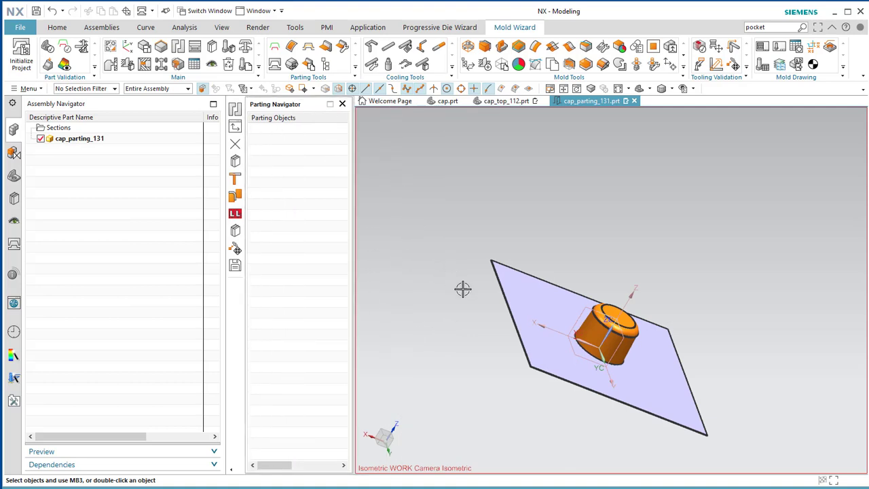
- In the cap_top_112 assembly, toggle fixed and moving mold half visibility, then show all view groups
click(500, 101)
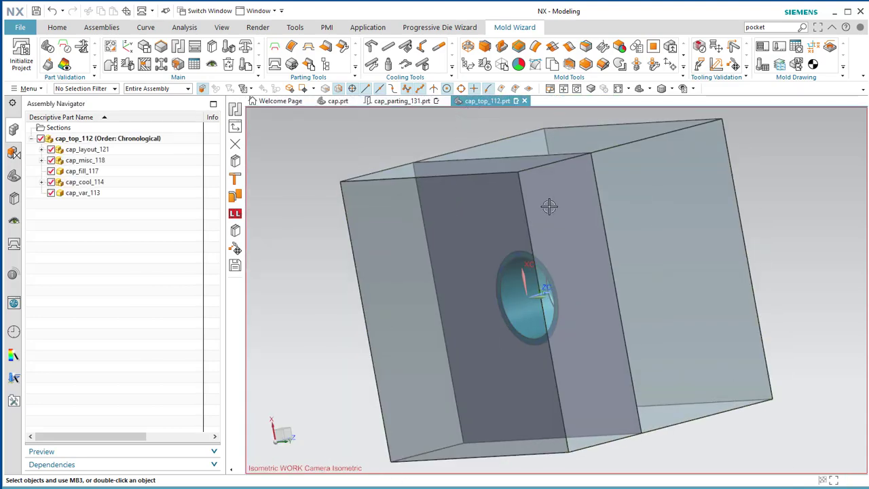
middle_drag(549, 206, 360, 178)
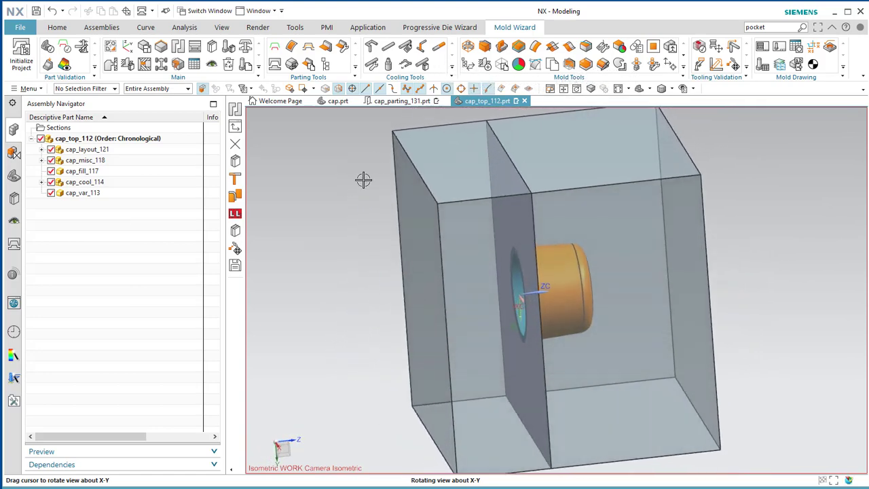
click(14, 221)
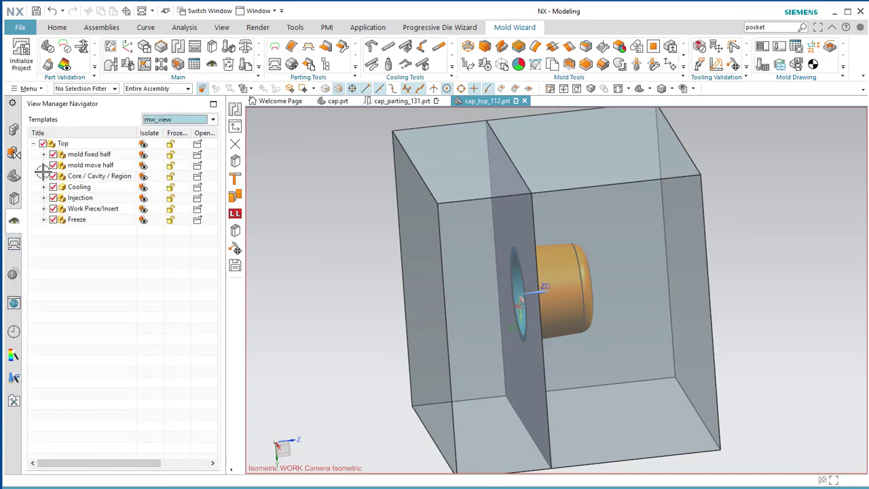
click(51, 154)
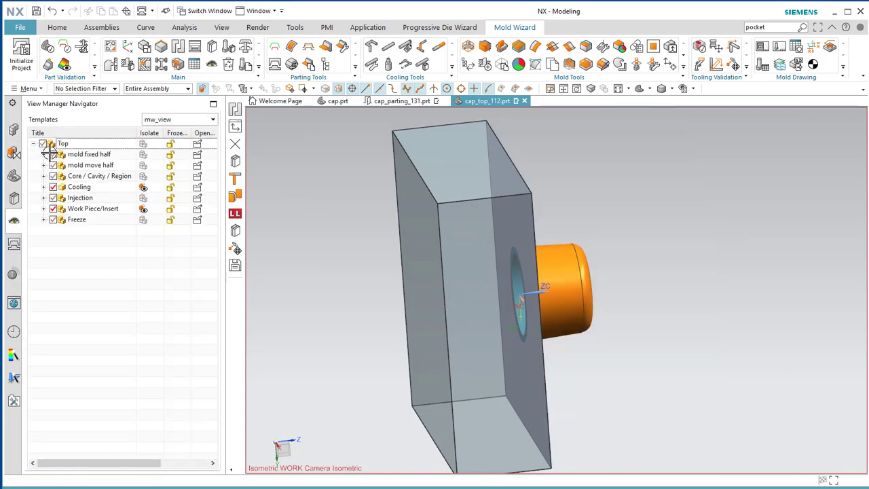
middle_drag(287, 229, 274, 228)
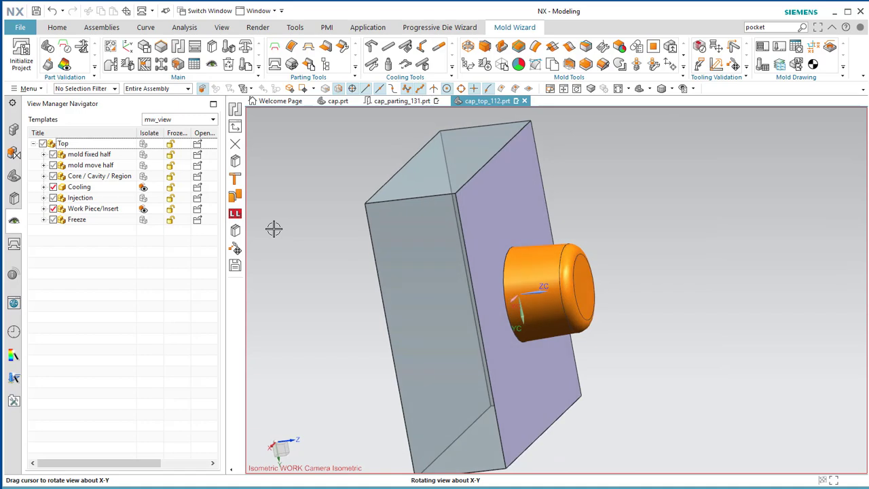
click(52, 154)
click(53, 165)
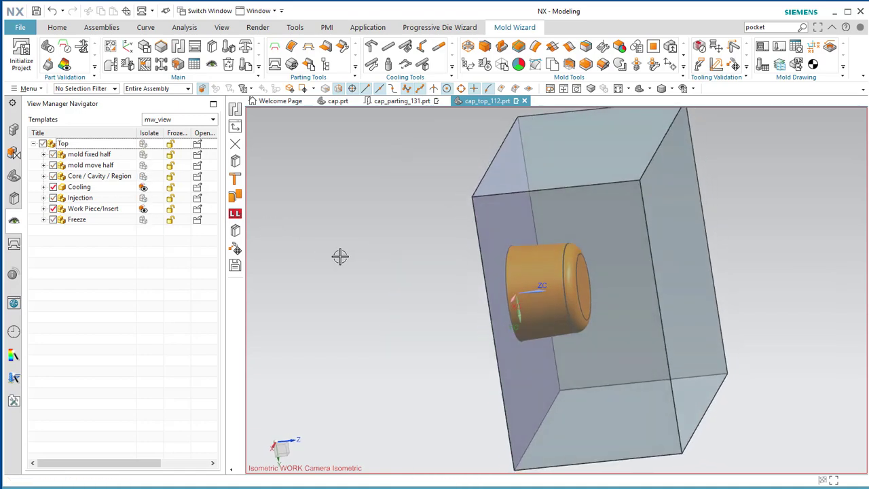
middle_drag(340, 256, 384, 249)
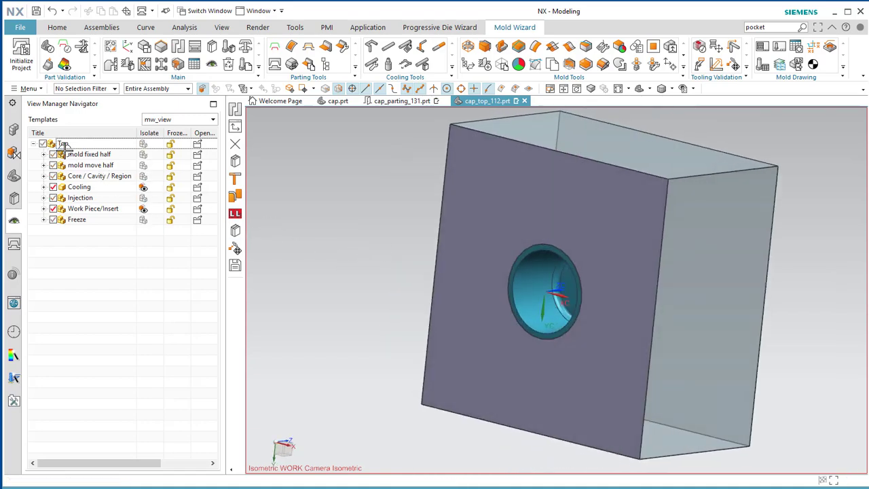
click(43, 143)
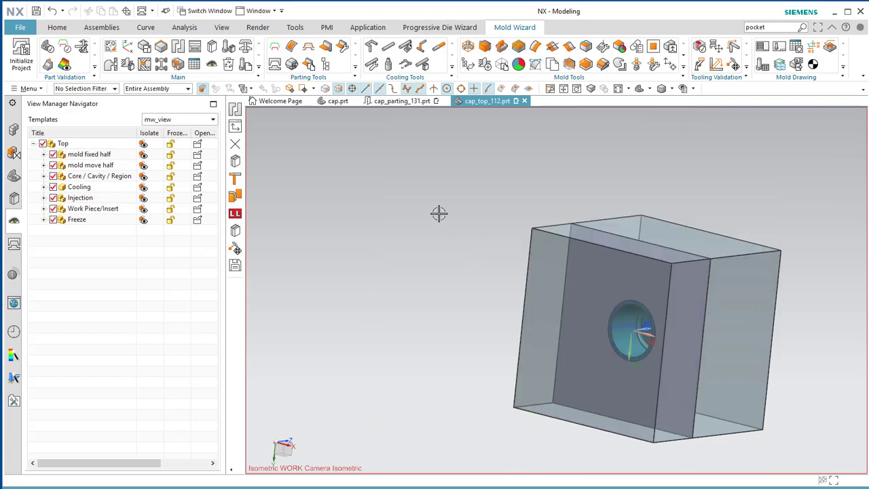
- Create a linear 2x2 cavity layout and auto-centre it on the work origin
click(177, 45)
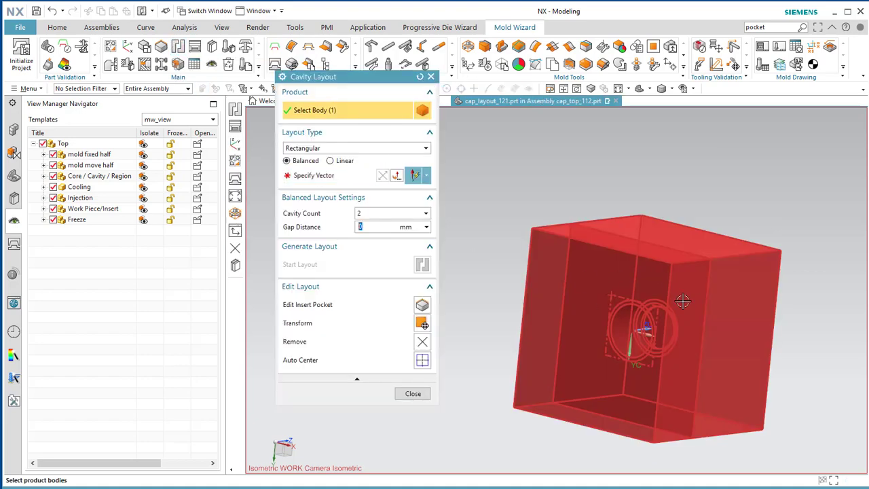
click(330, 160)
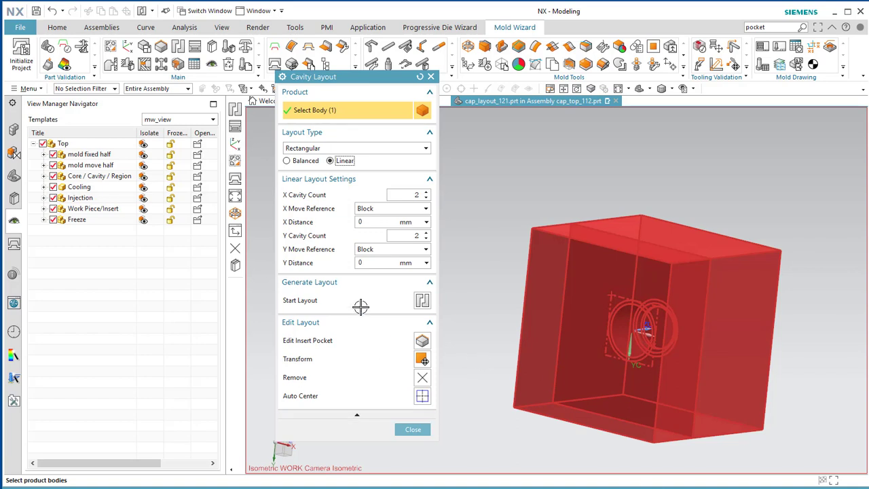
click(419, 298)
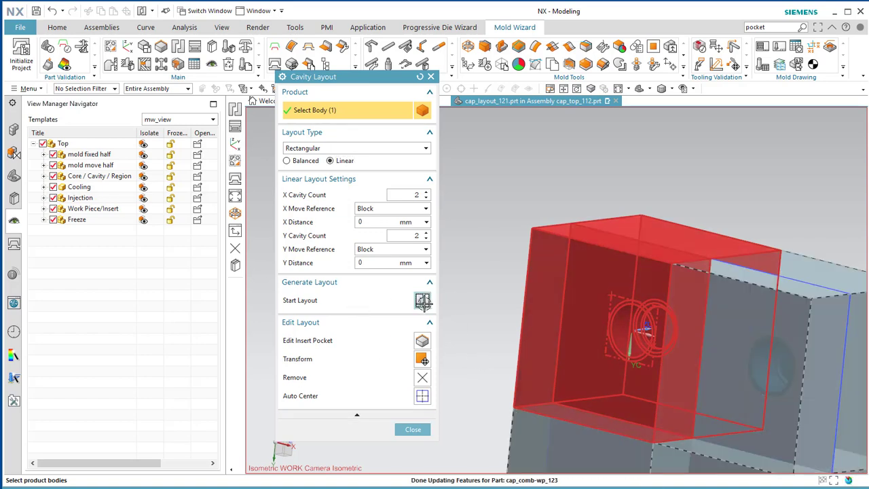
middle_drag(785, 305, 608, 159)
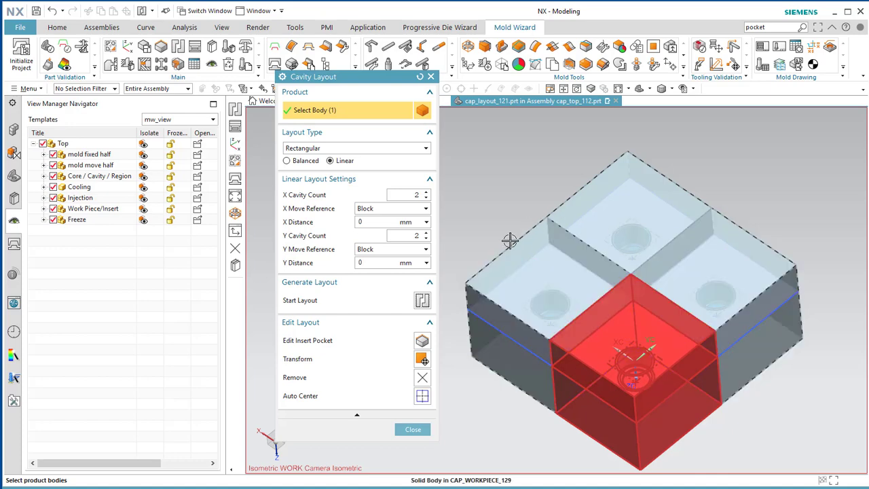
click(421, 395)
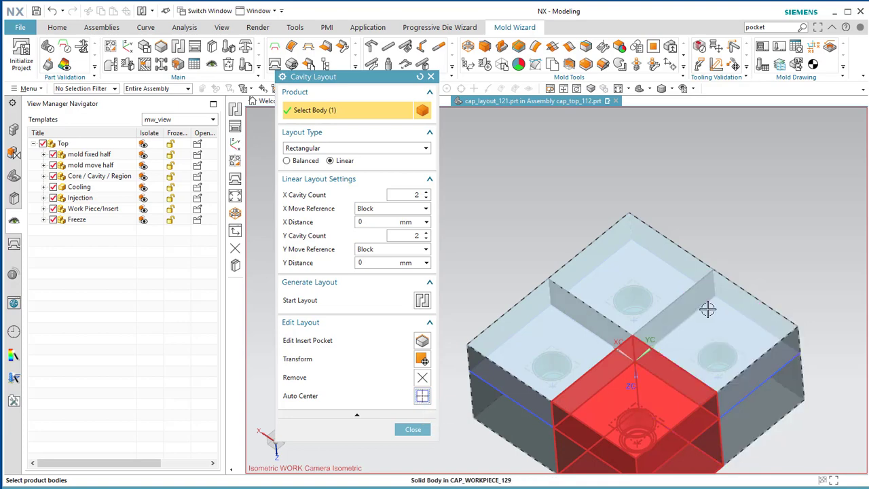
middle_drag(708, 306, 696, 220)
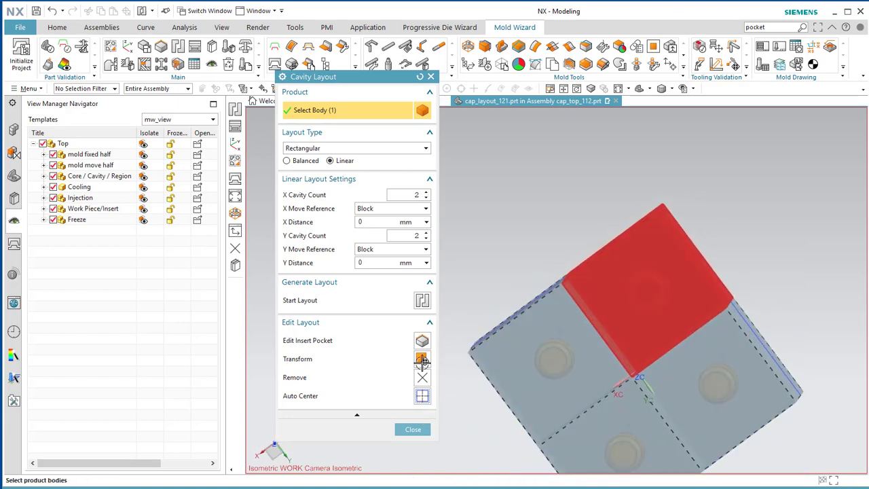
click(412, 429)
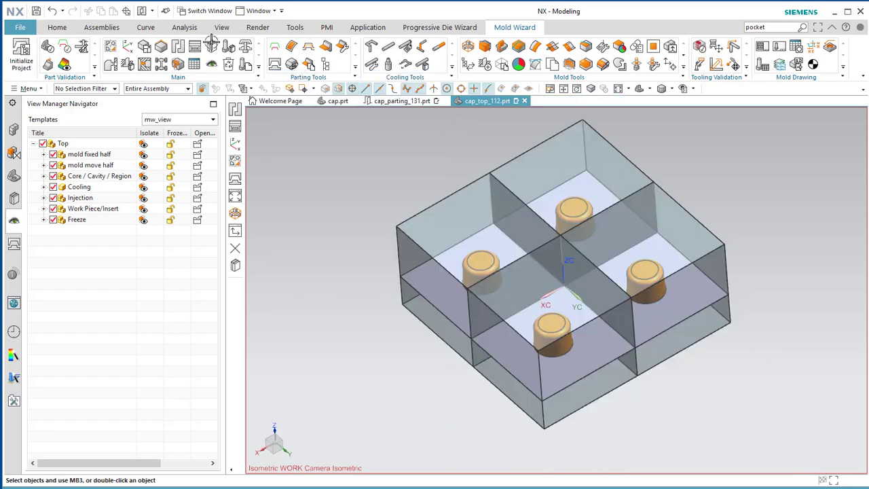
- Load a DME 2A mold base with index 3030 and AP_h and BP_h both 56
click(195, 46)
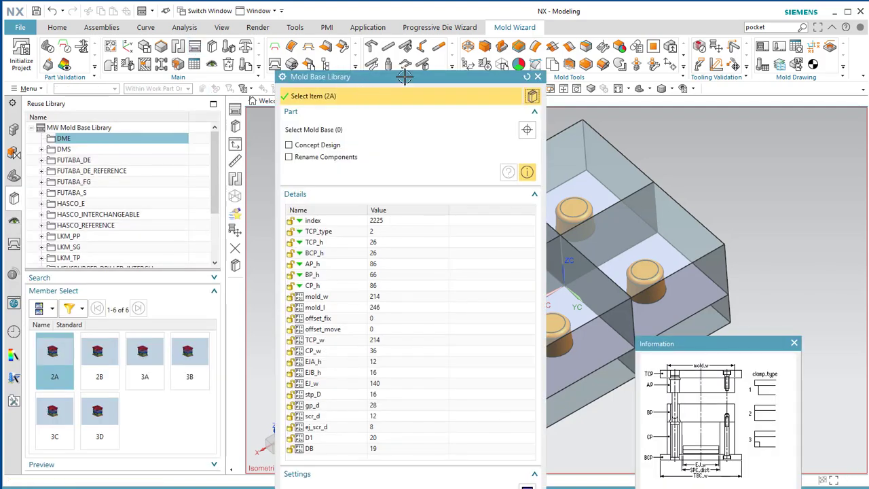
drag(410, 76, 362, 6)
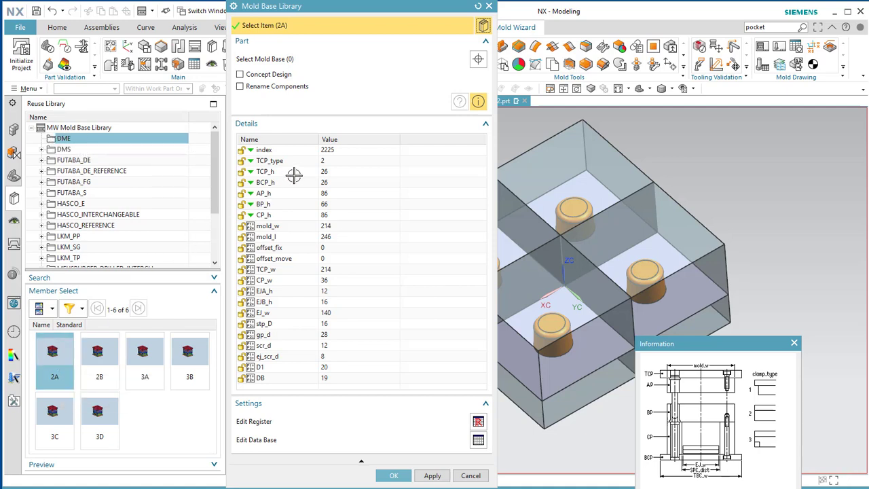
click(351, 150)
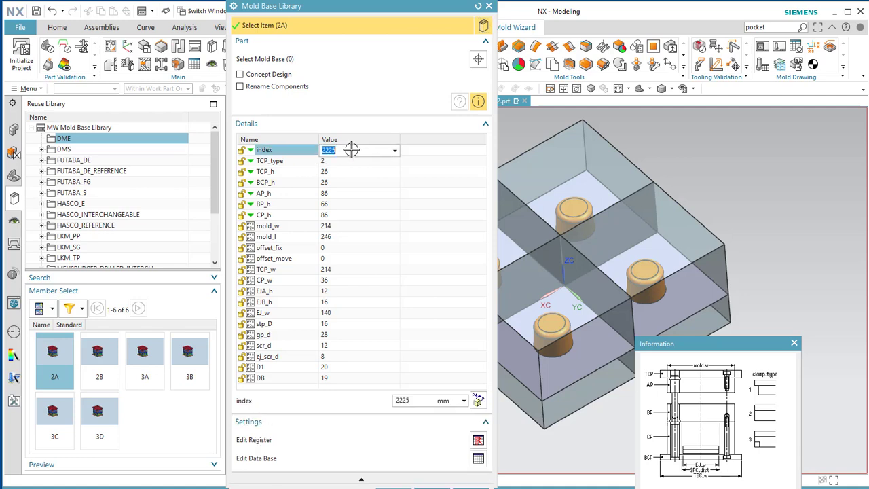
click(394, 150)
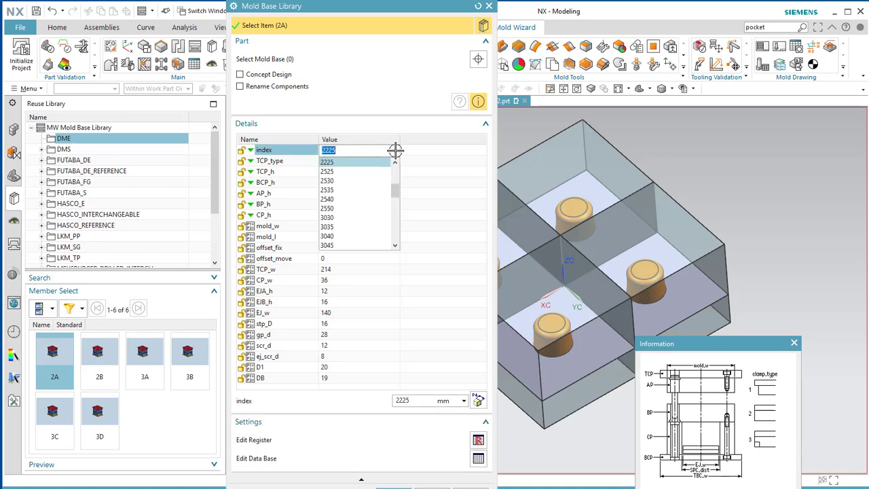
click(374, 217)
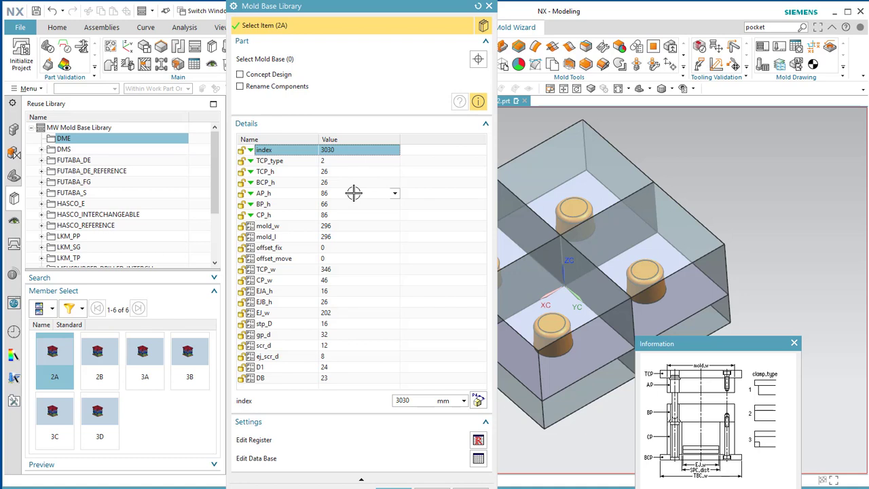
click(394, 193)
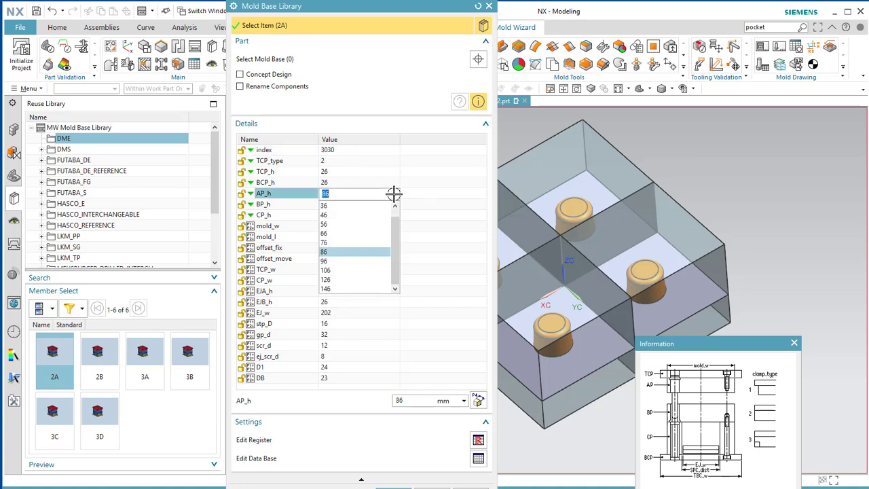
click(357, 225)
click(360, 204)
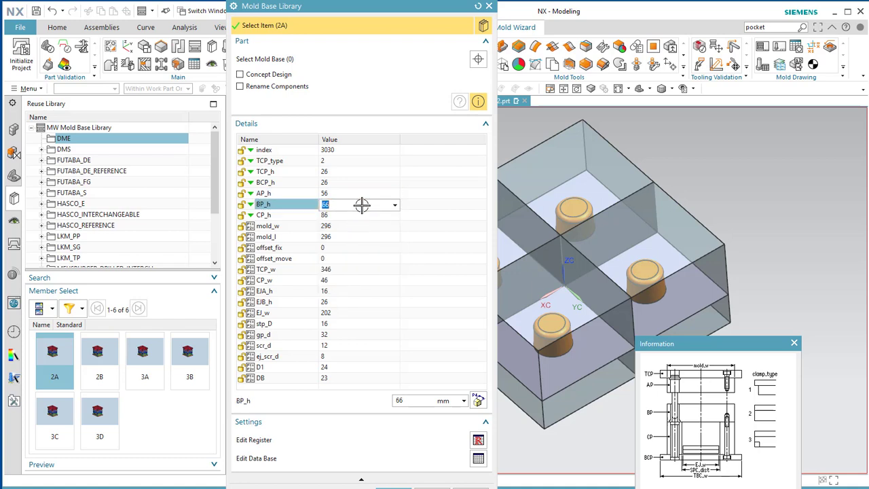
click(394, 204)
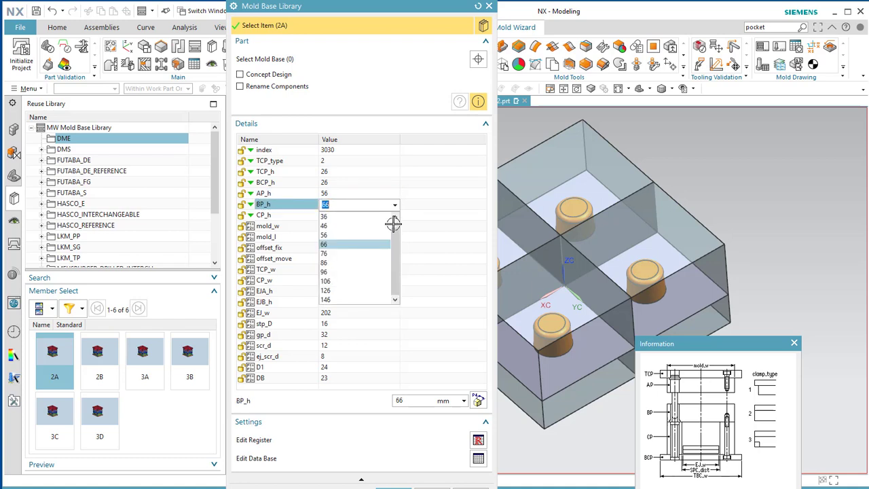
click(357, 235)
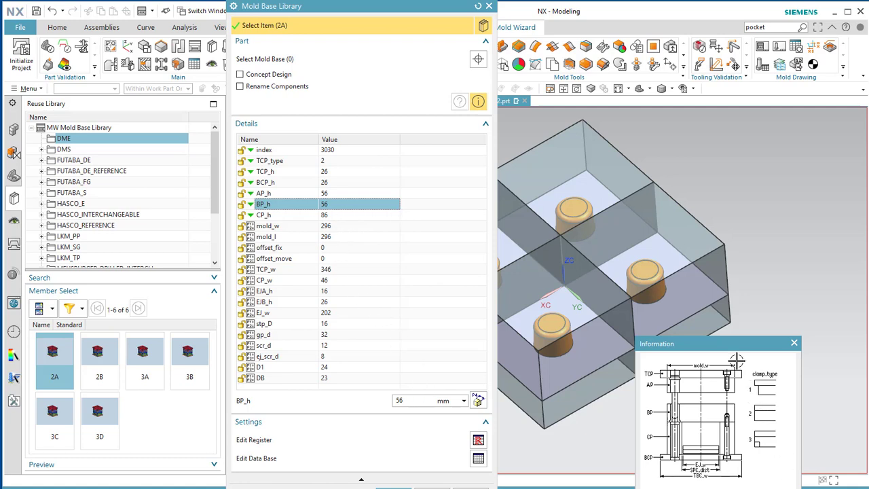
drag(729, 346, 622, 182)
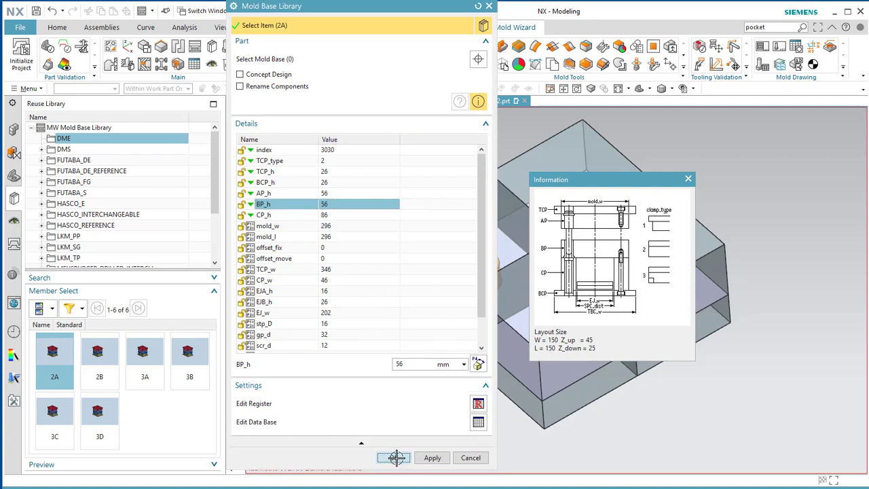
click(396, 457)
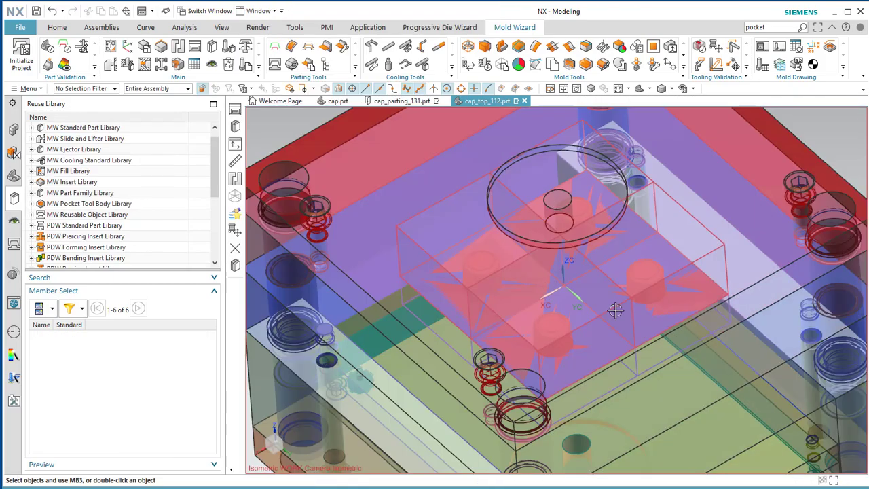
- Start a STRACK_MM Z12 locating ring and change its diameter from 60 to 90 (Z12-90-12)
middle_drag(614, 307, 679, 224)
key(ctrl+f)
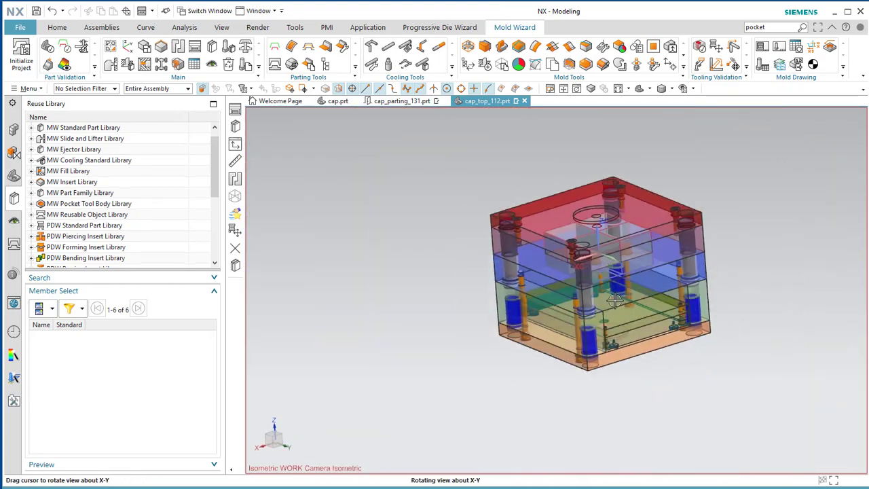
scroll(678, 272, up, 5)
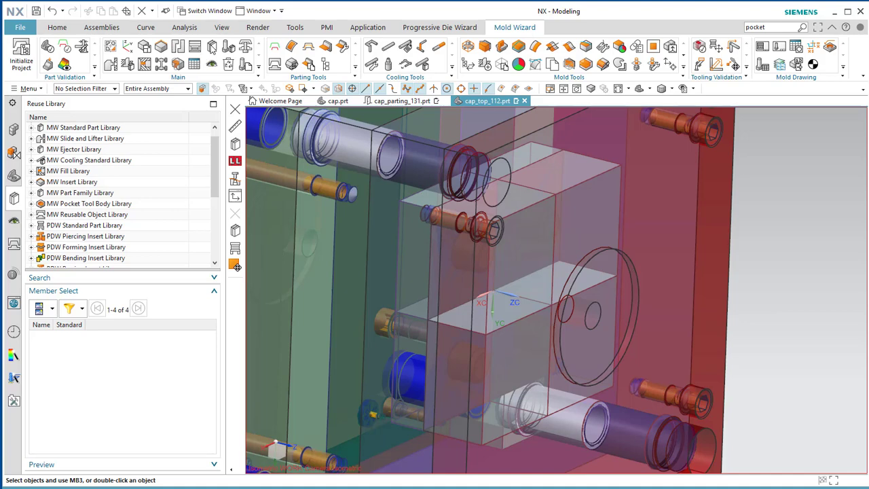
click(211, 46)
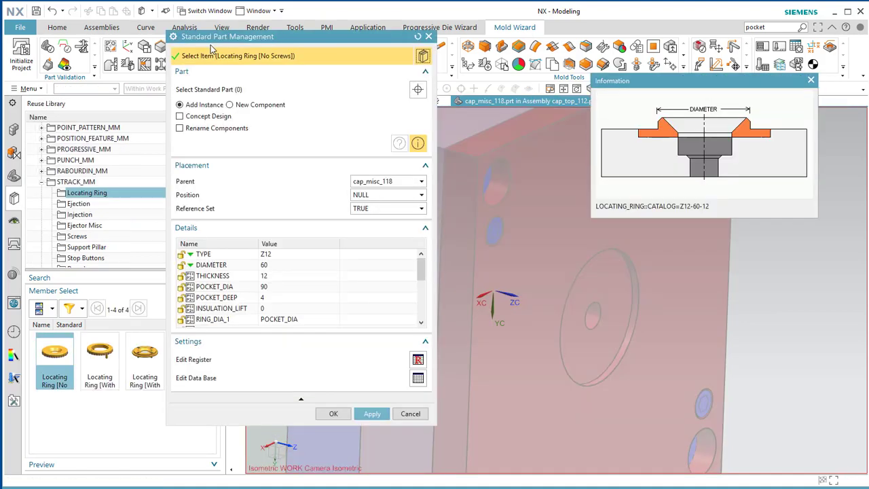
drag(231, 41, 326, 42)
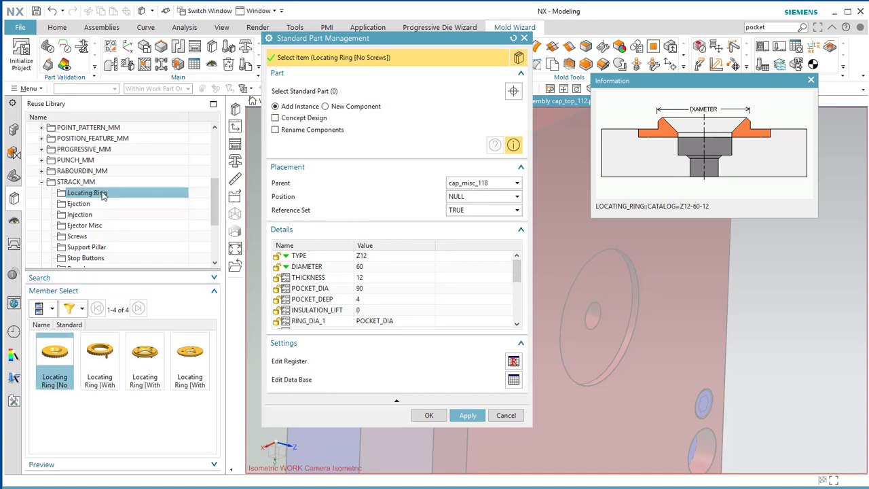
double_click(55, 351)
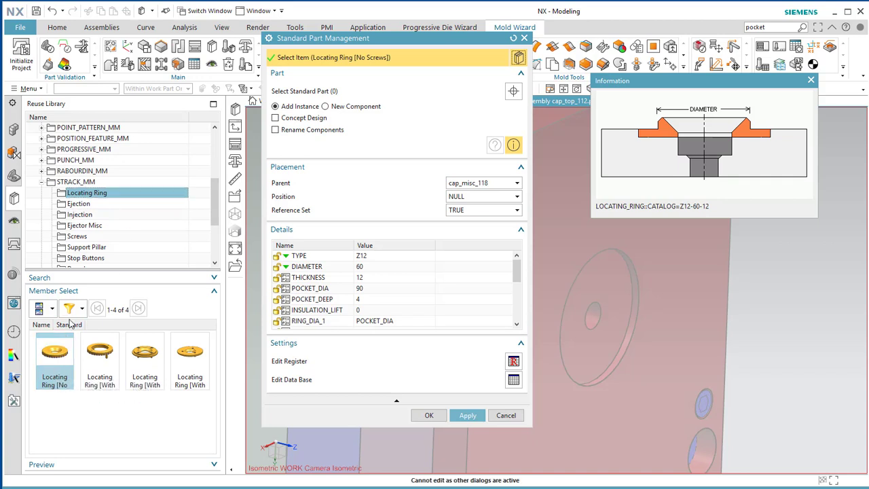
click(389, 255)
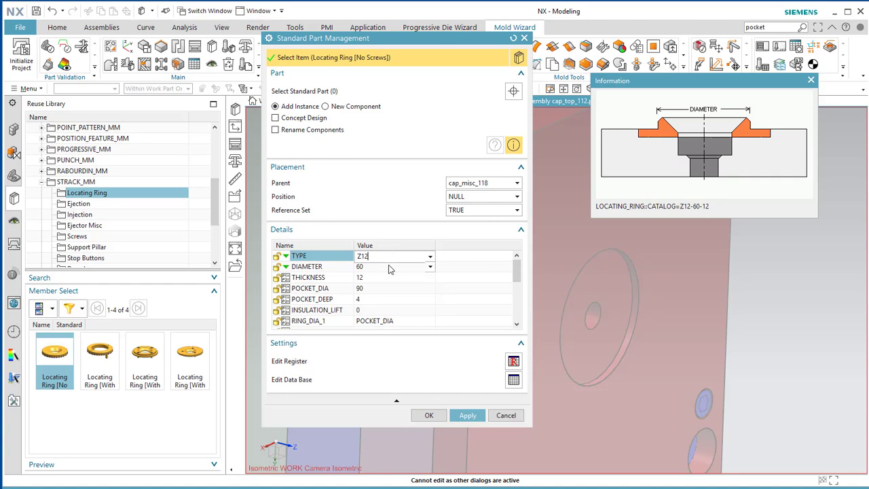
click(388, 266)
click(430, 270)
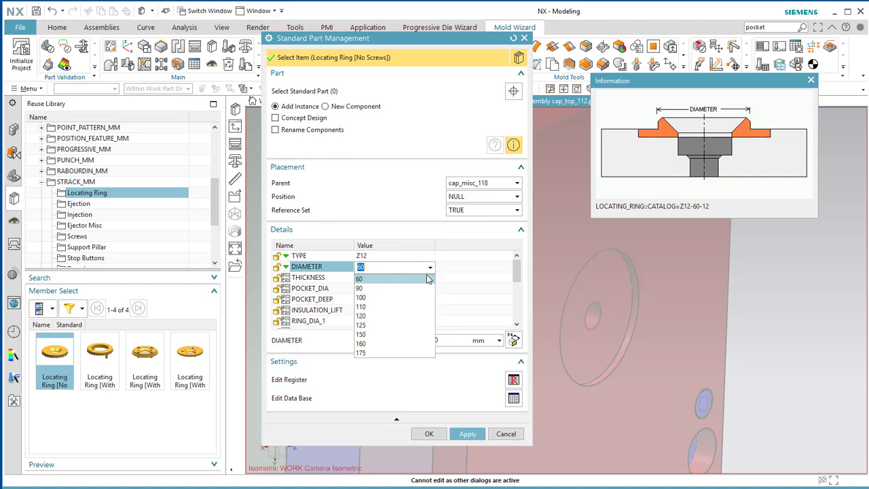
click(418, 292)
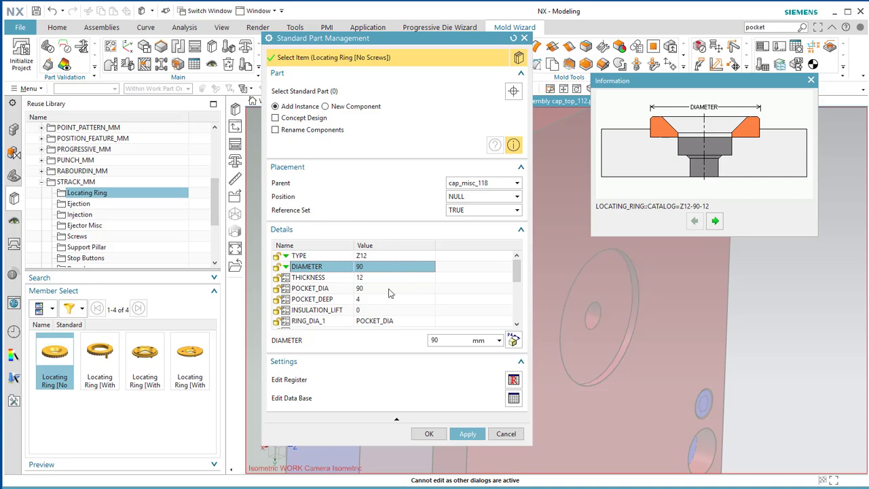
- Place the 90 mm locating ring on the top clamp plate and return to Mold Wizard tools
click(429, 434)
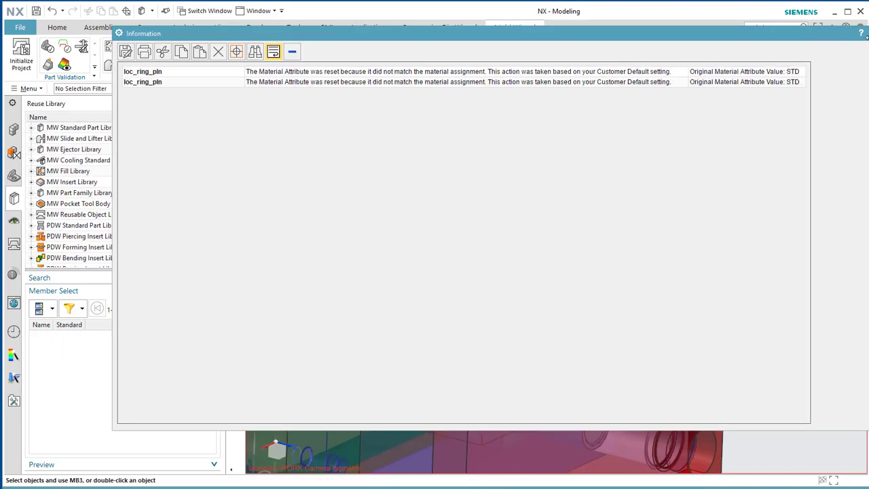
key(Escape)
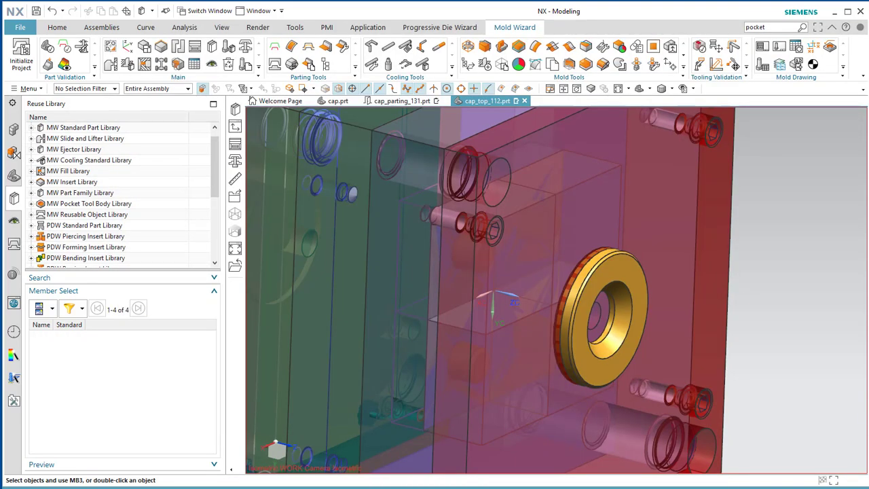
middle_drag(660, 325, 757, 417)
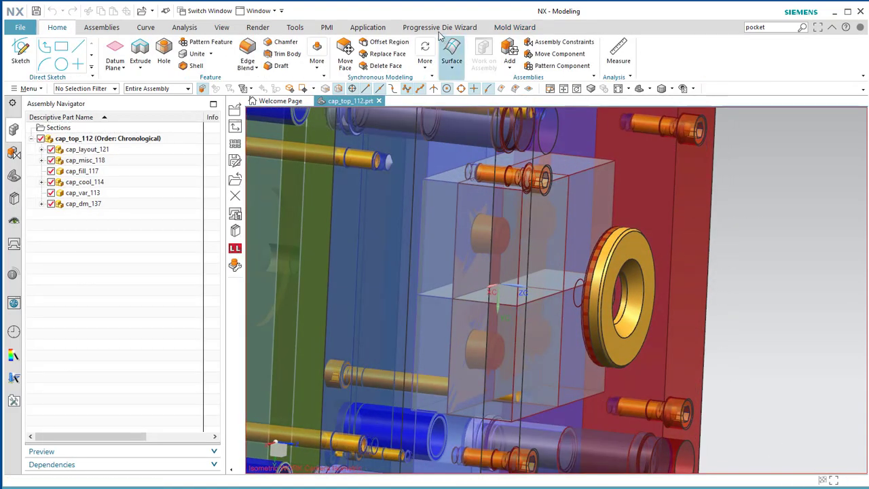
click(438, 28)
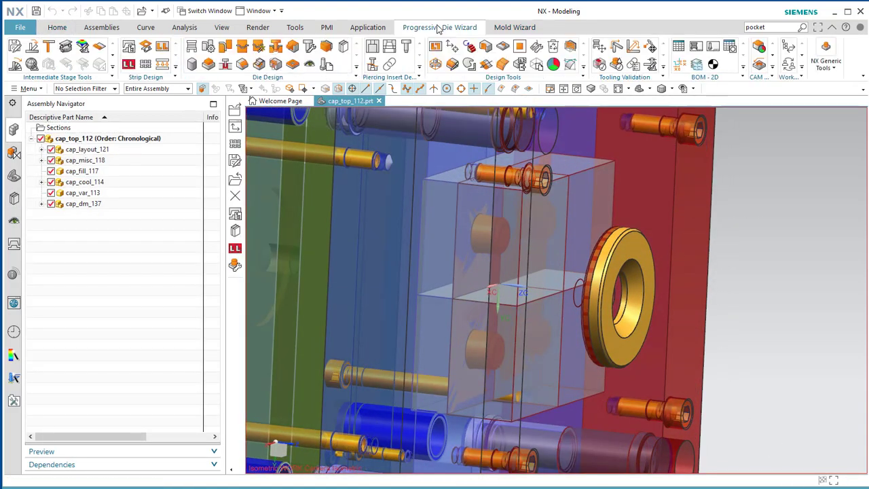
click(515, 28)
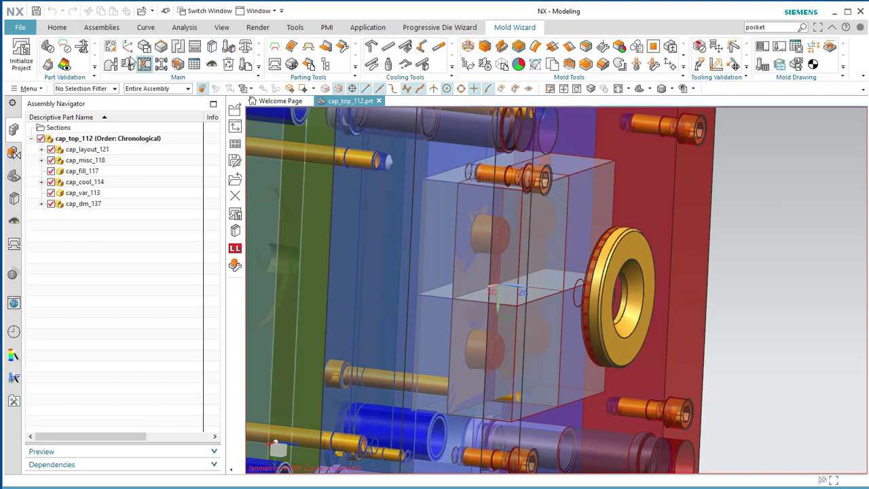
- Insert a HASCO z511H sprue bushing with CATALOG_LENGTH 66 and O set to 4
click(212, 47)
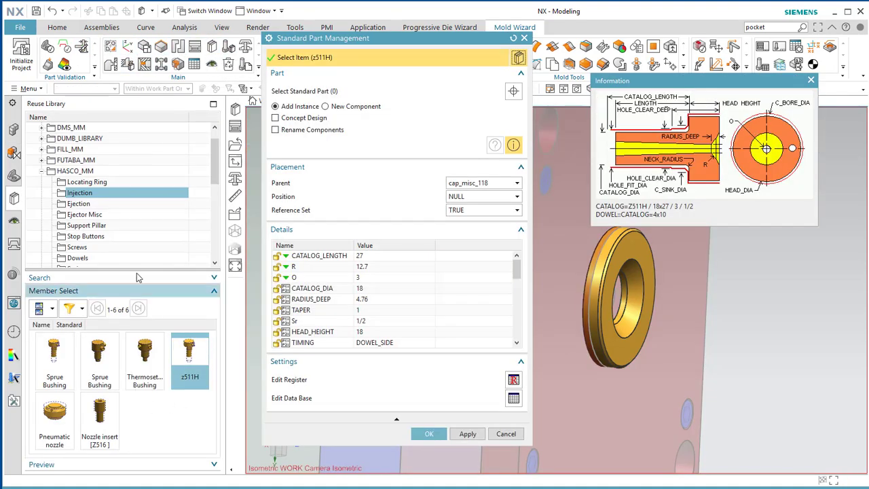
click(42, 171)
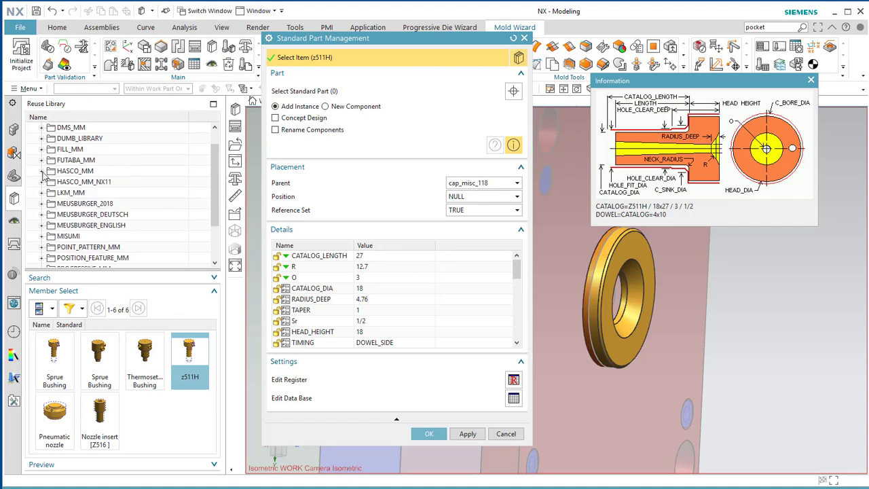
scroll(61, 190, up, 1)
scroll(68, 196, down, 1)
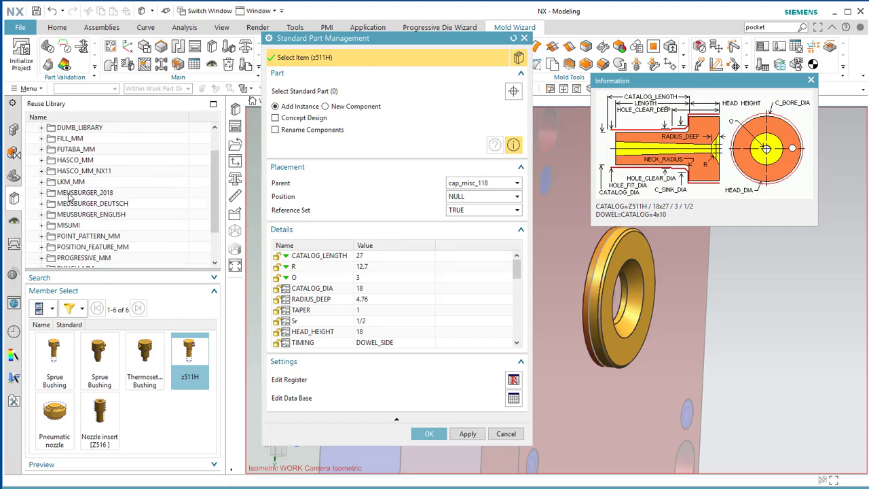
click(42, 160)
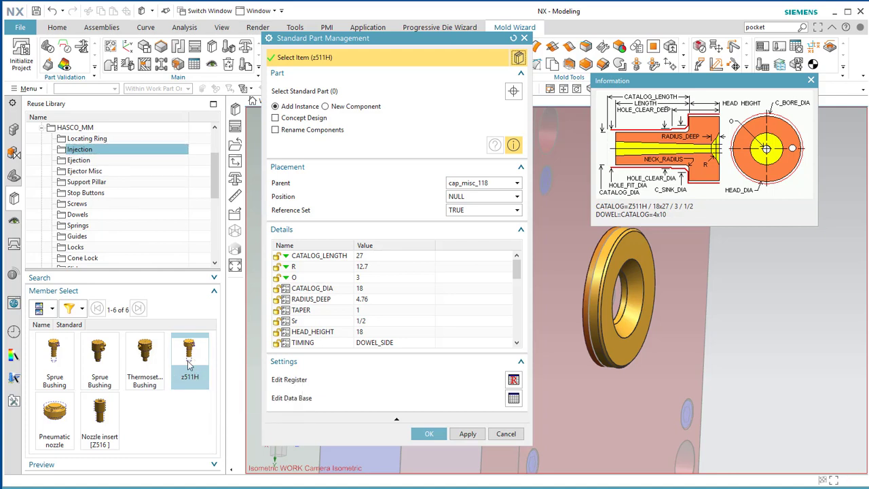
click(430, 256)
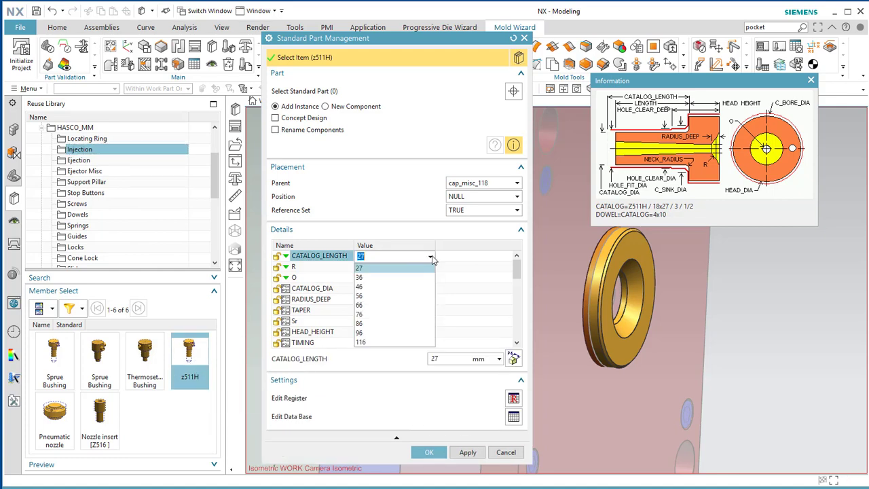
click(388, 306)
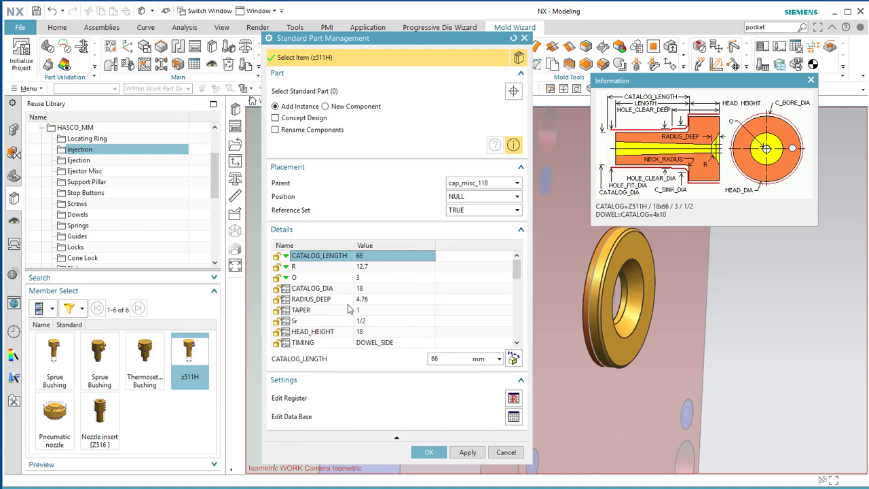
click(382, 278)
click(432, 279)
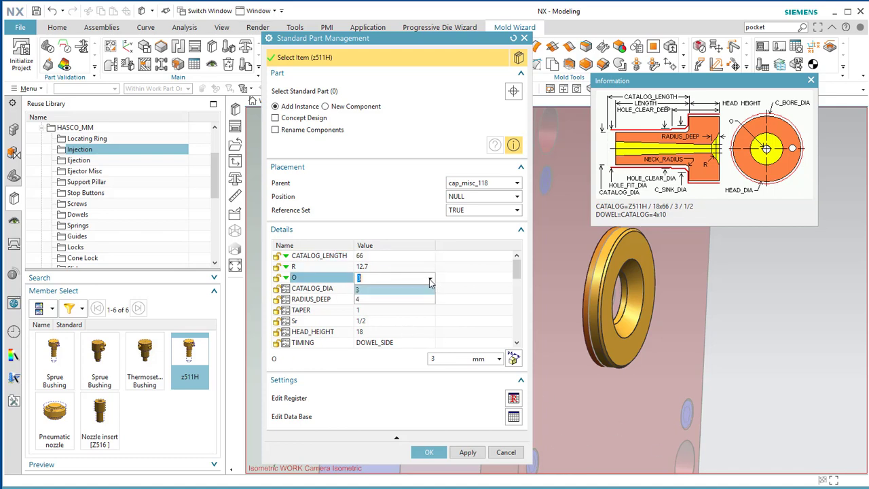
click(405, 298)
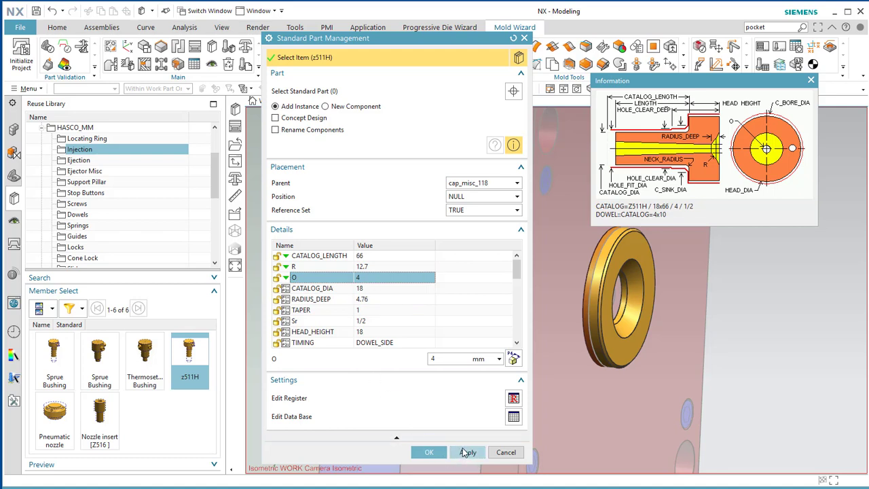
click(430, 452)
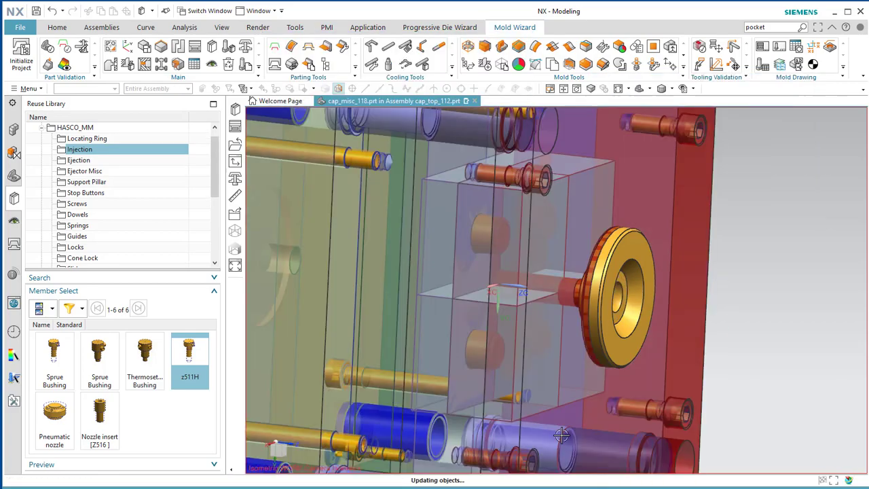
- Inspect the new bushing, then reopen the standard part library at HASCO_MM Ejection
middle_drag(609, 370, 530, 336)
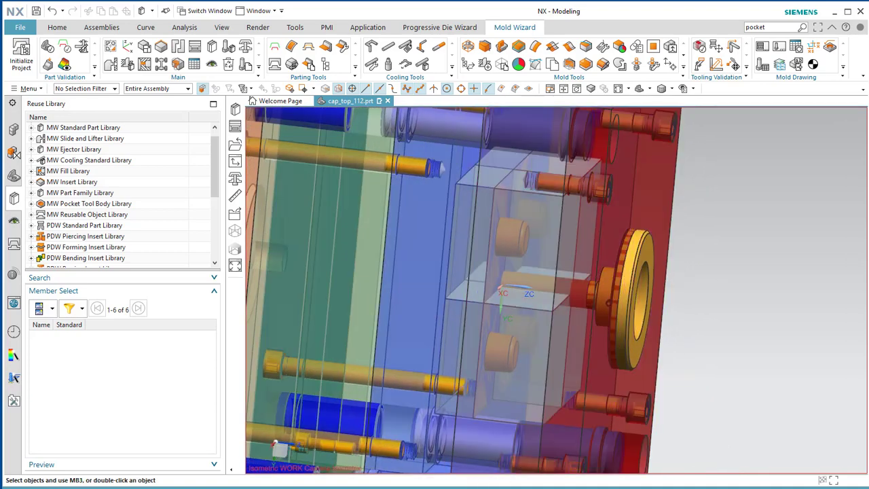
middle_drag(752, 368, 737, 360)
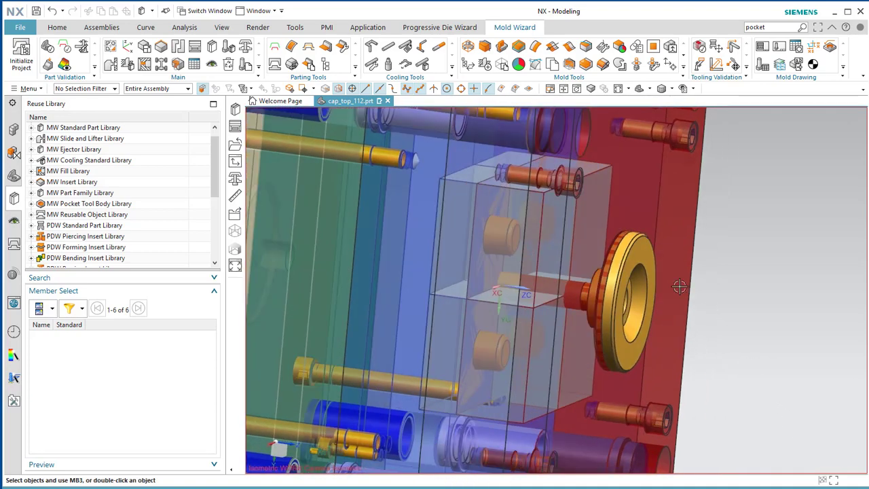
click(213, 46)
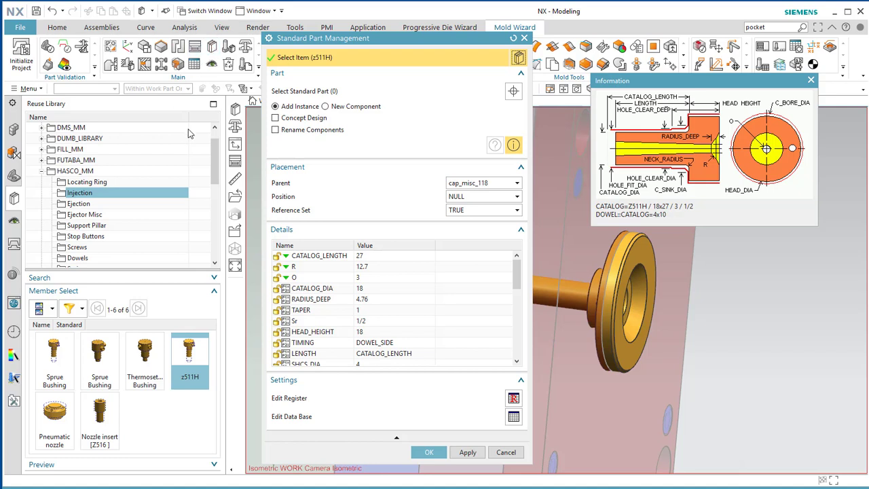
click(88, 203)
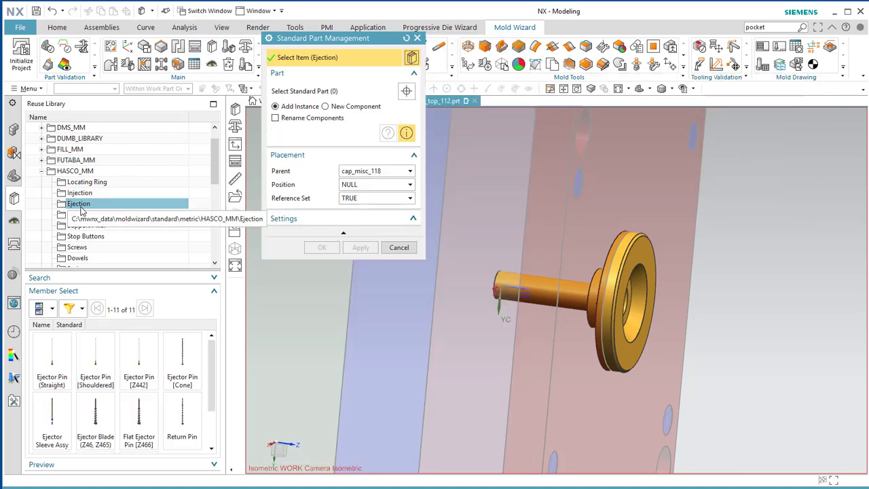
- Select the FUTABA straight ejector pin with CATALOG_DIA 4.0 and CATALOG_LENGTH 150 (E-EJ 4.0x150)
click(42, 171)
click(42, 161)
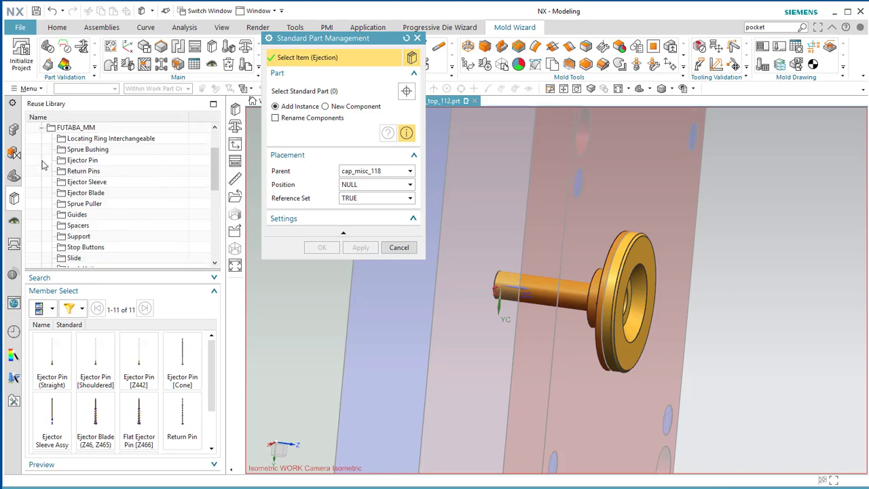
click(77, 162)
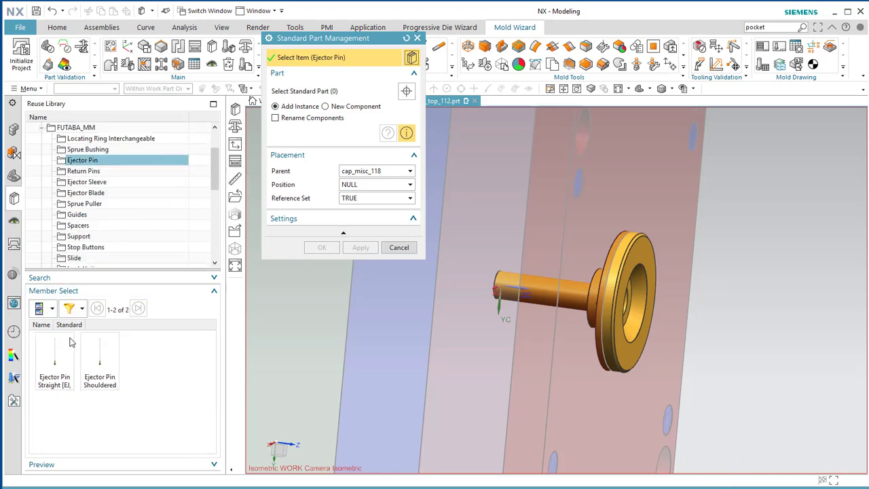
click(53, 376)
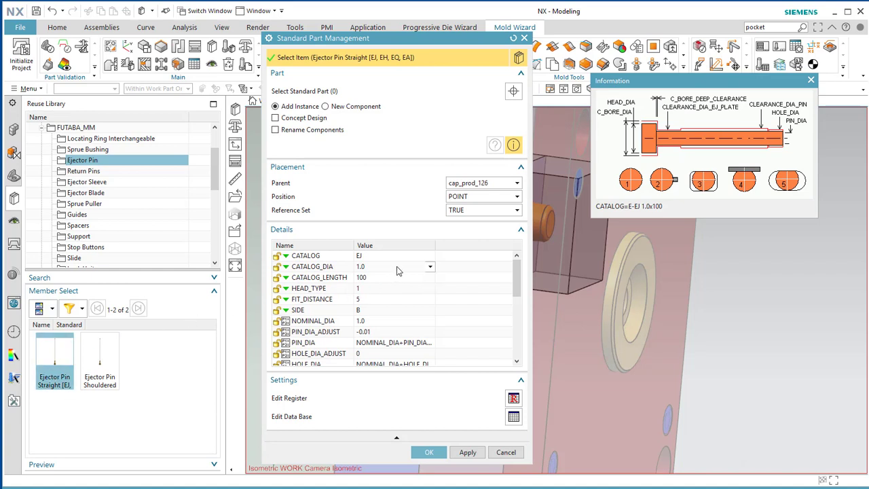
click(420, 265)
click(431, 268)
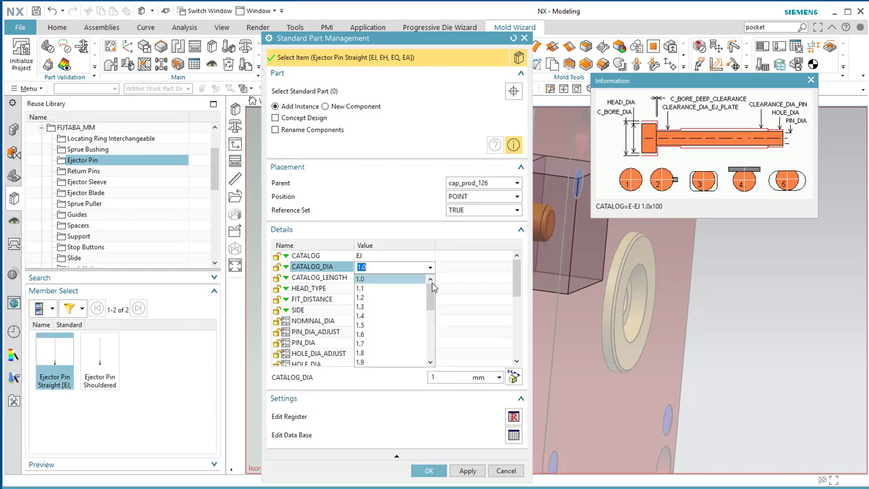
drag(433, 287, 428, 342)
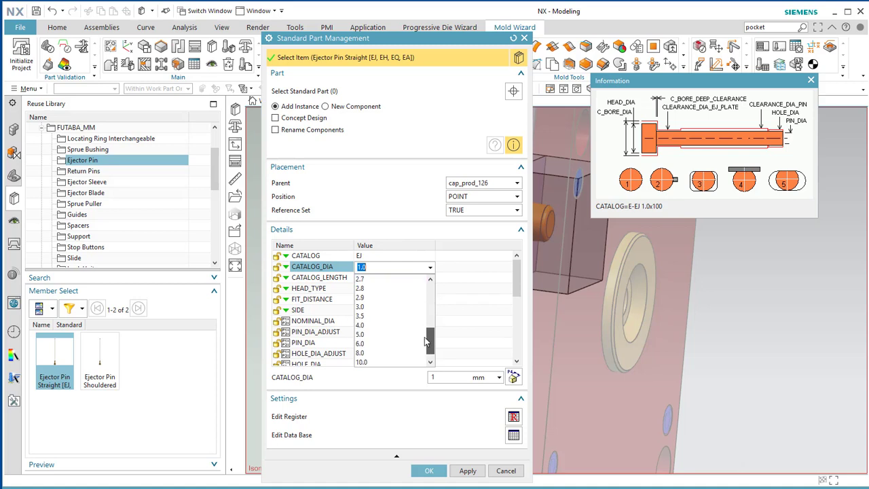
click(371, 325)
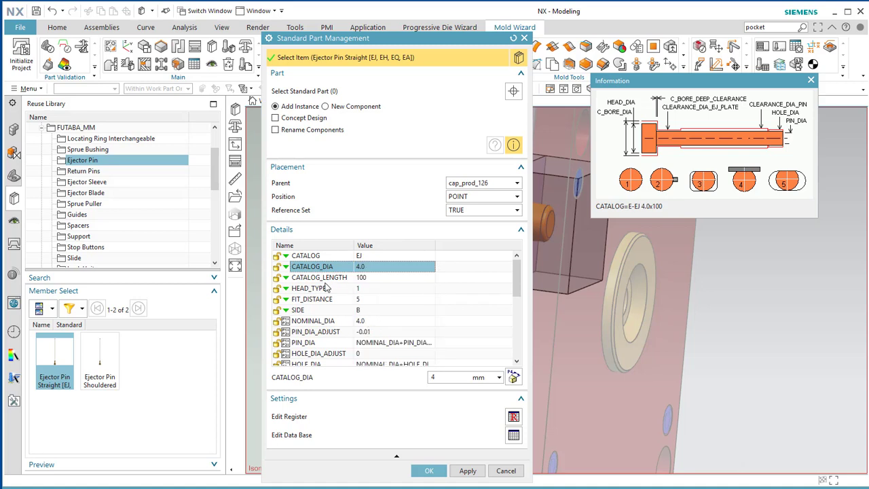
click(430, 279)
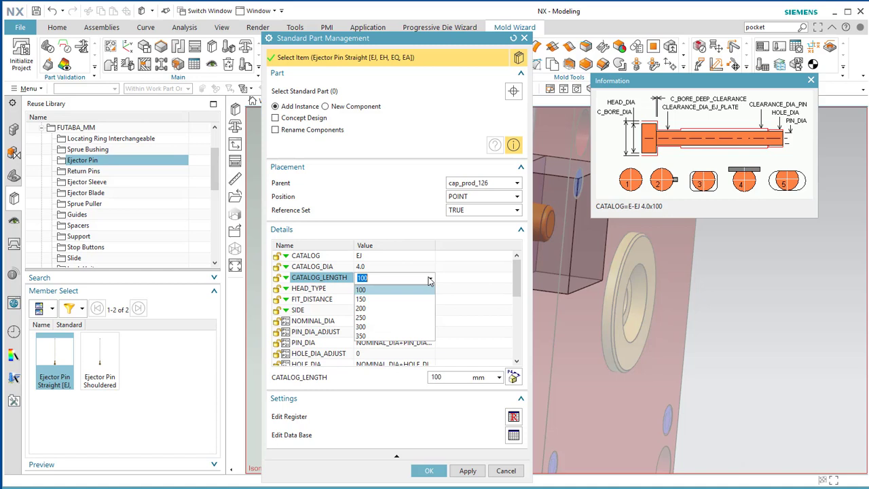
click(399, 301)
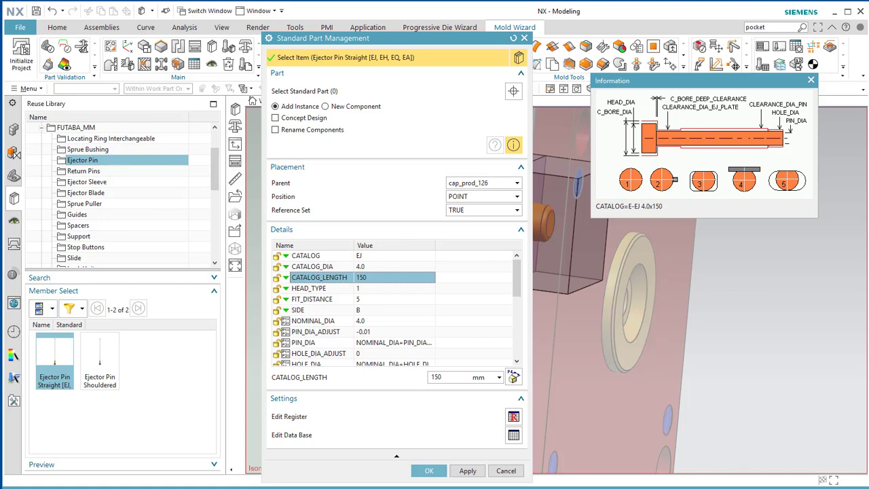
drag(295, 18, 234, 5)
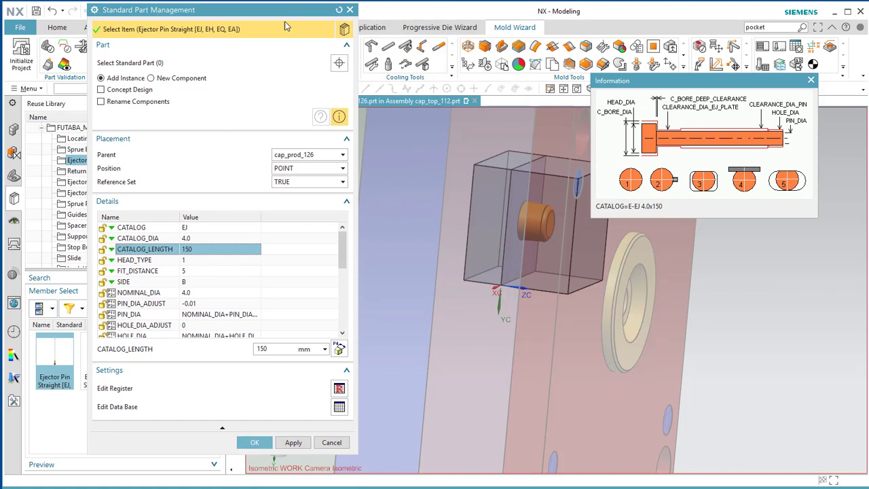
- Place the E-EJ 4.0x150 ejector pin at the core insert hole and close the placement dialogs
click(255, 442)
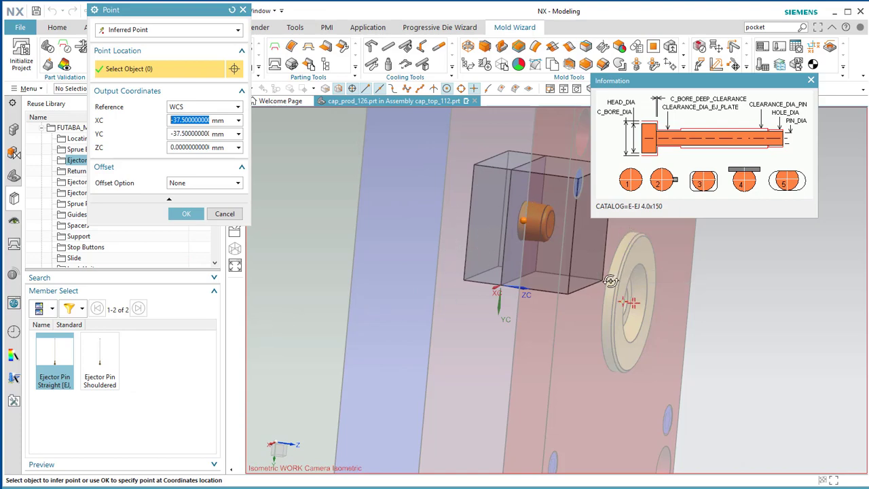
middle_drag(623, 269, 475, 234)
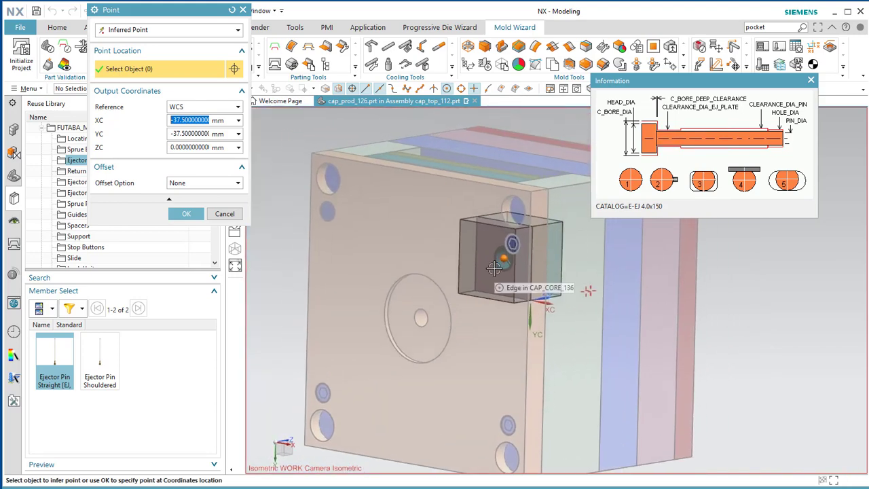
scroll(475, 234, up, 5)
scroll(485, 248, down, 5)
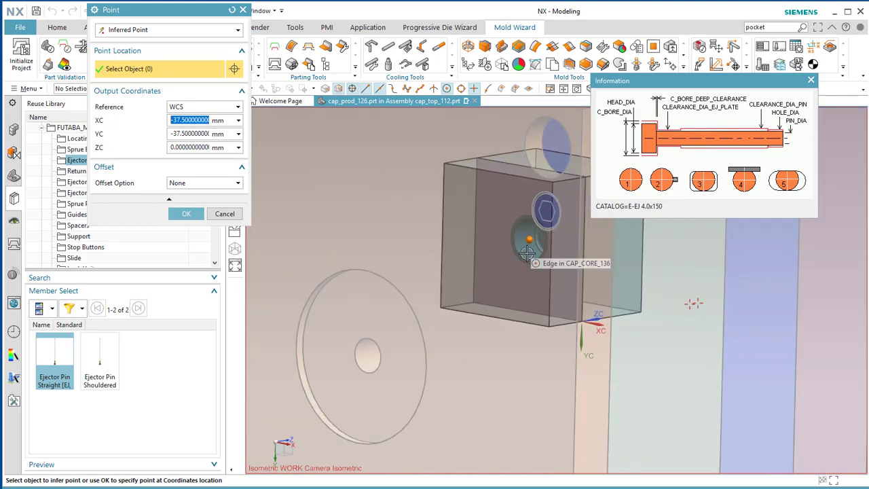
click(186, 213)
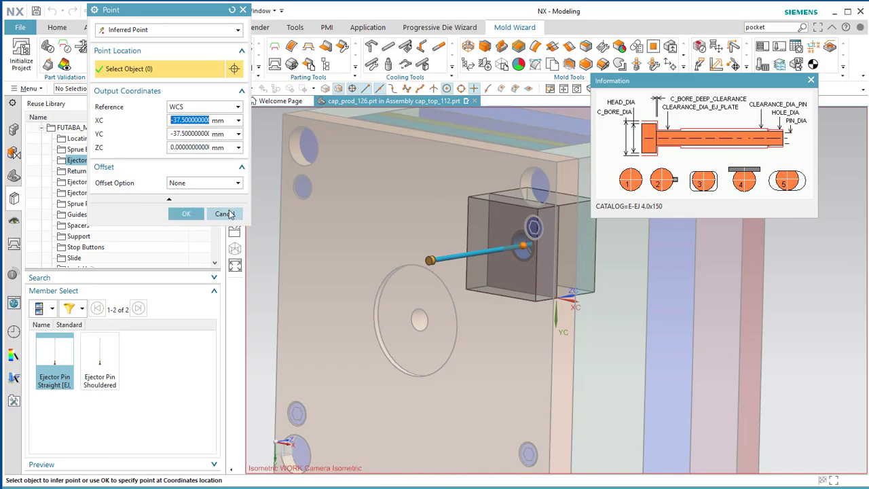
click(224, 214)
mouse_move(515, 299)
middle_down()
mouse_move(550, 293)
mouse_move(523, 279)
mouse_move(495, 291)
mouse_move(498, 275)
mouse_move(510, 295)
middle_up()
scroll(559, 277, up, 3)
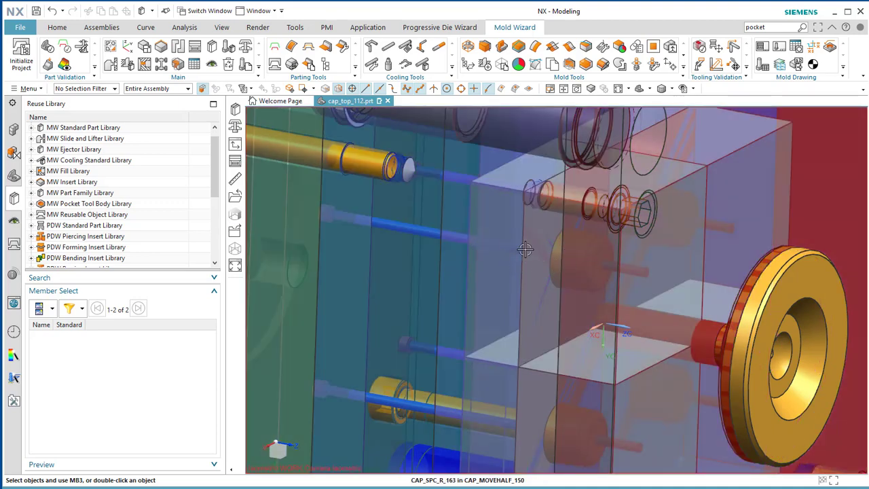
- Hide the mold fixed half in the View Manager Navigator
scroll(525, 250, down, 3)
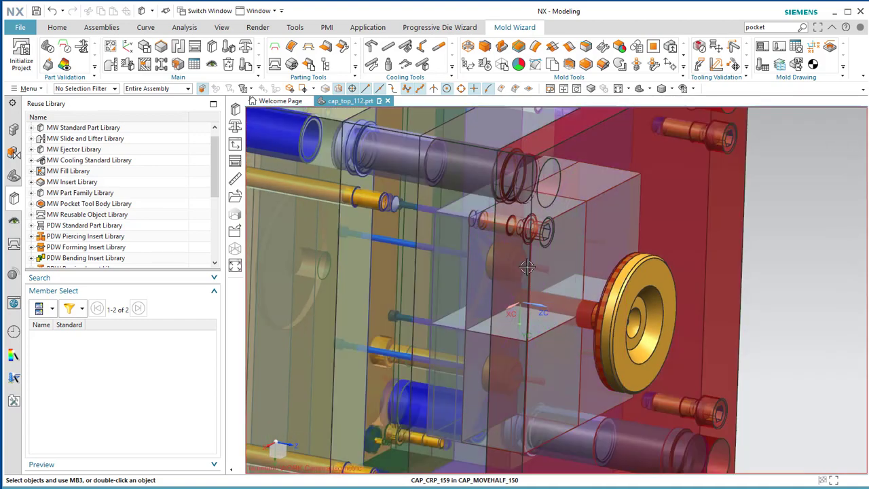
middle_drag(526, 267, 476, 269)
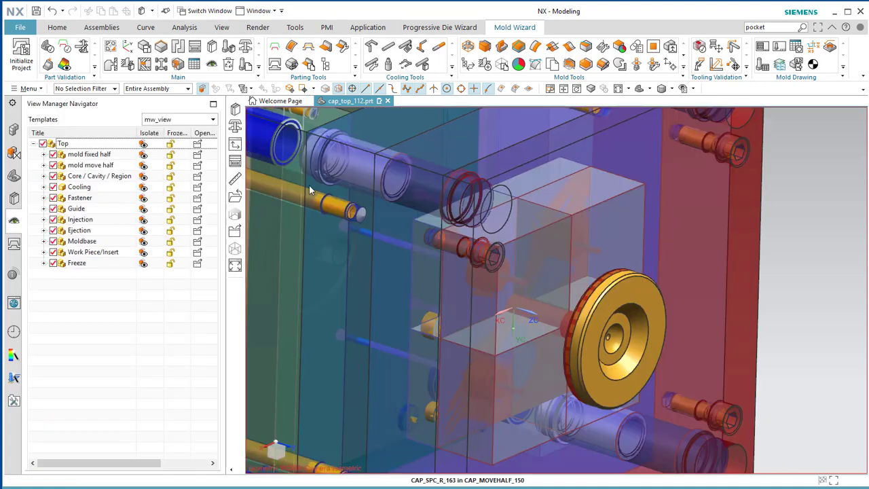
click(53, 154)
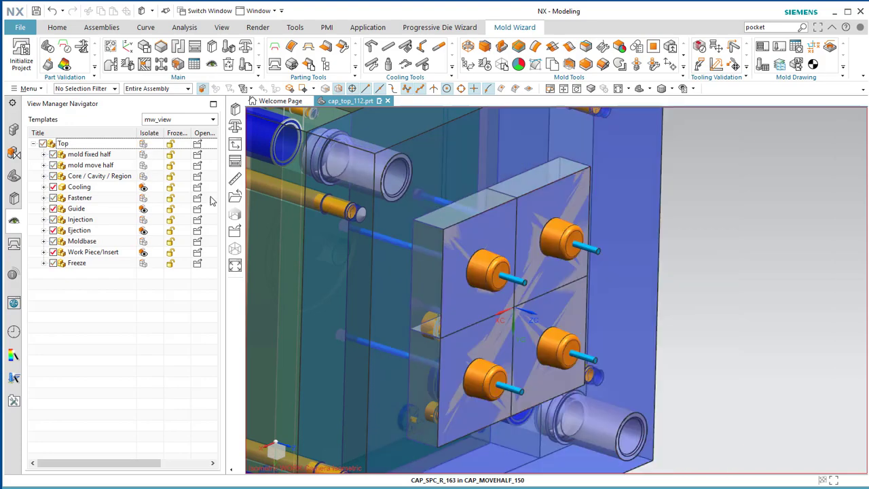
- Hide the orange insert and zoom onto the blue cup and its ejector pin
middle_drag(717, 314, 777, 337)
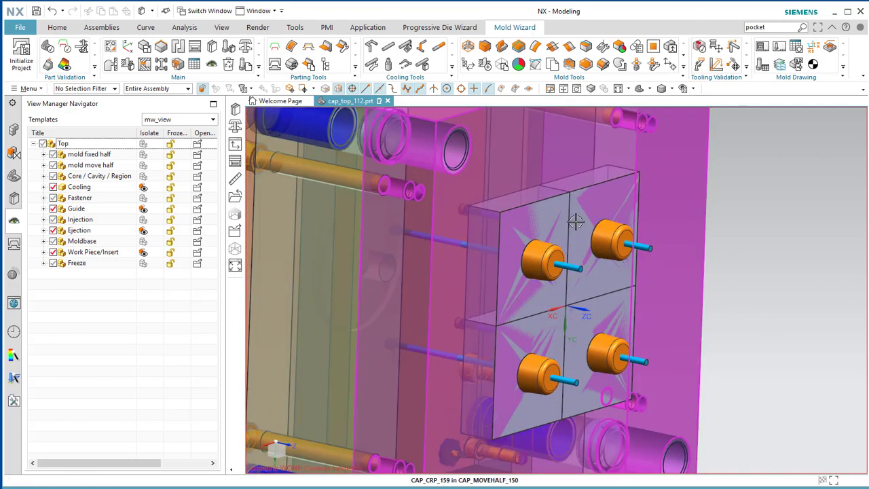
scroll(572, 266, up, 3)
right_click(571, 266)
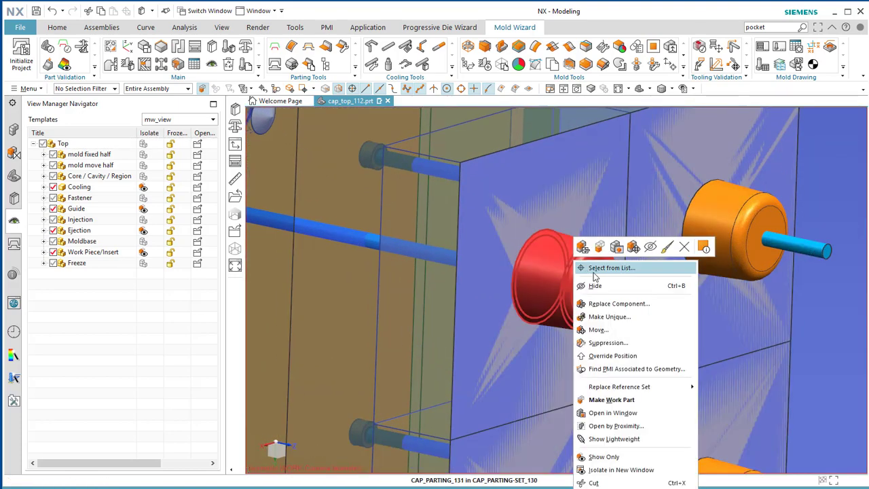
click(598, 284)
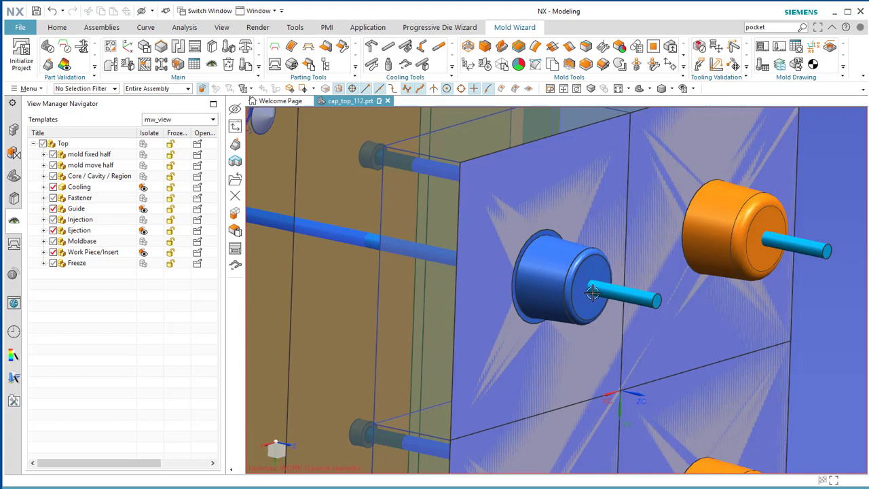
scroll(592, 292, up, 3)
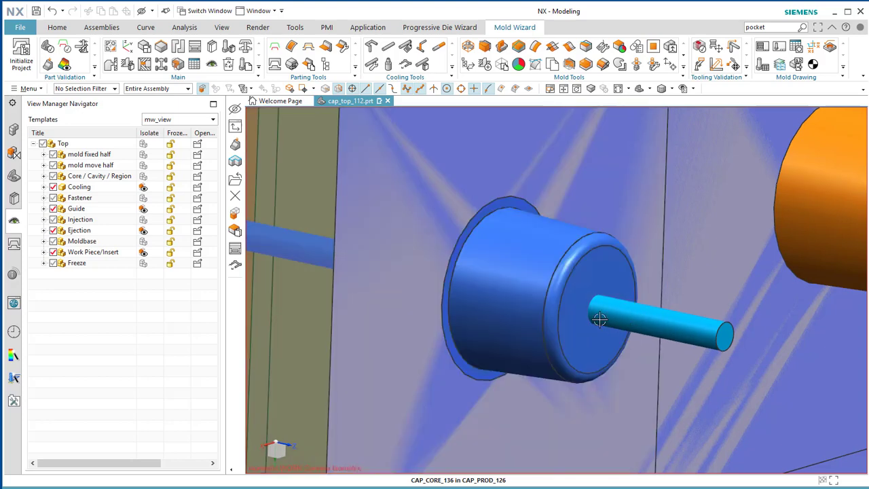
- Hide the orange cup so ejector pin cap_ej_pin_172 behind it is visible
click(245, 46)
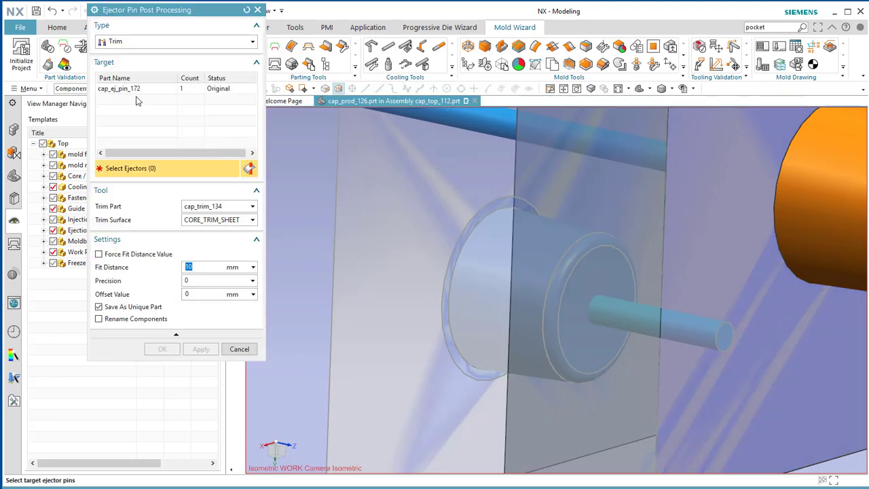
click(134, 91)
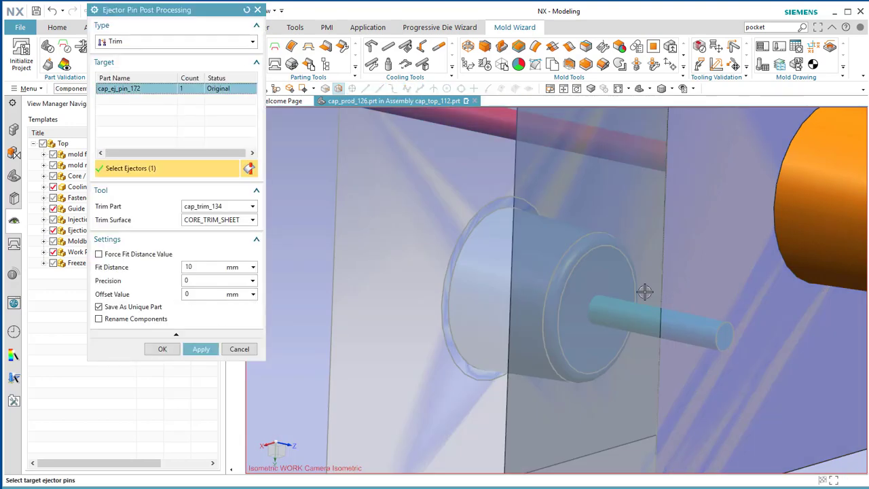
scroll(515, 350, down, 2)
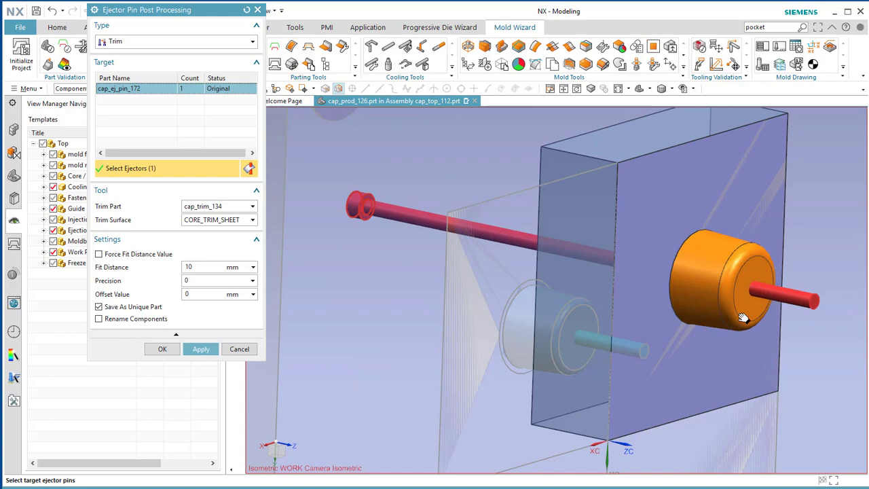
shift+middle_drag(743, 318, 656, 324)
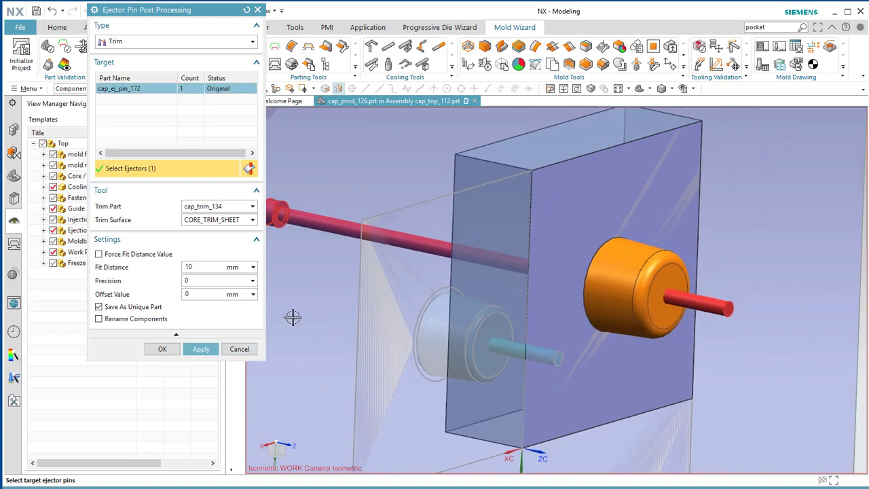
click(239, 348)
right_click(607, 316)
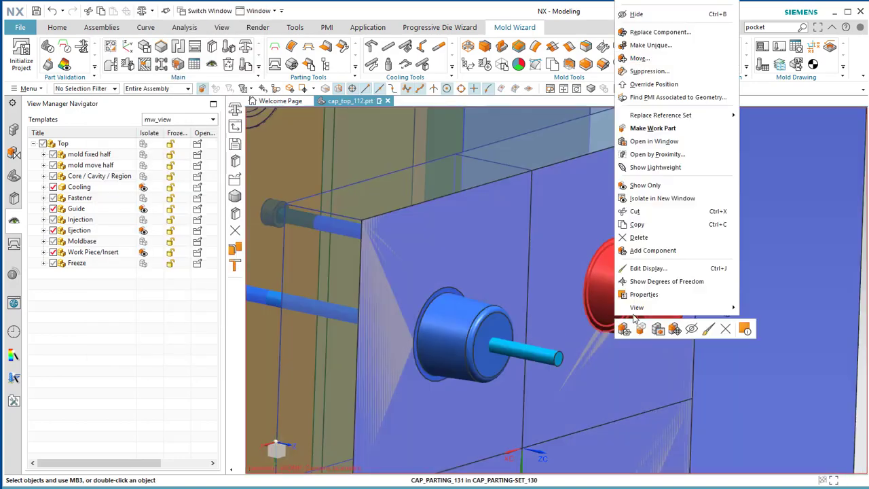
click(669, 20)
scroll(715, 317, up, 4)
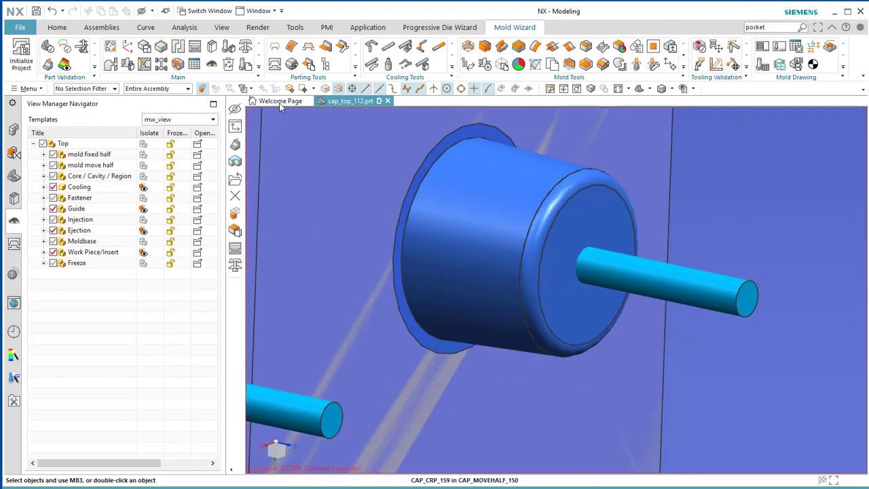
- Trim cap_ej_pin_172 at the cup's end face, using Select Faces as the trim surface
click(252, 54)
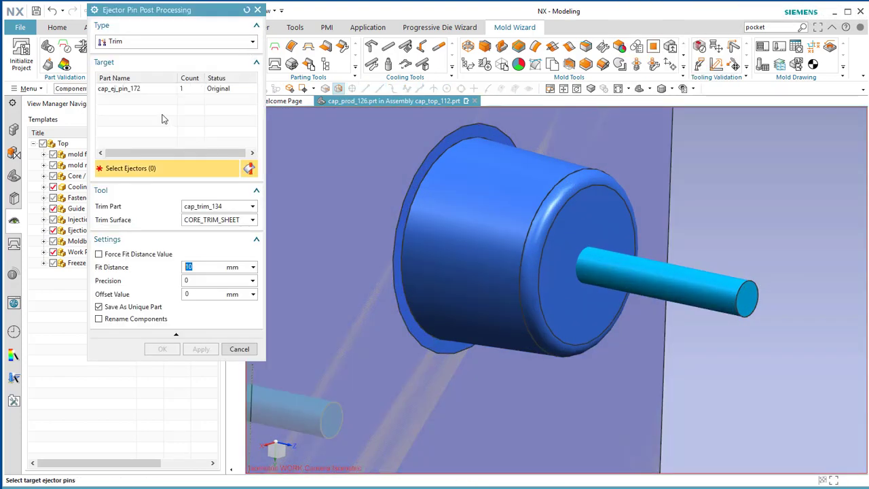
click(133, 91)
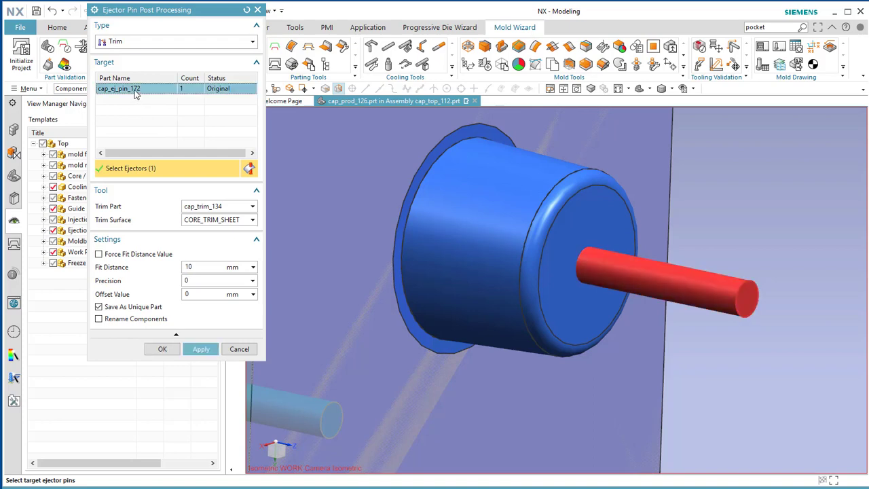
click(216, 221)
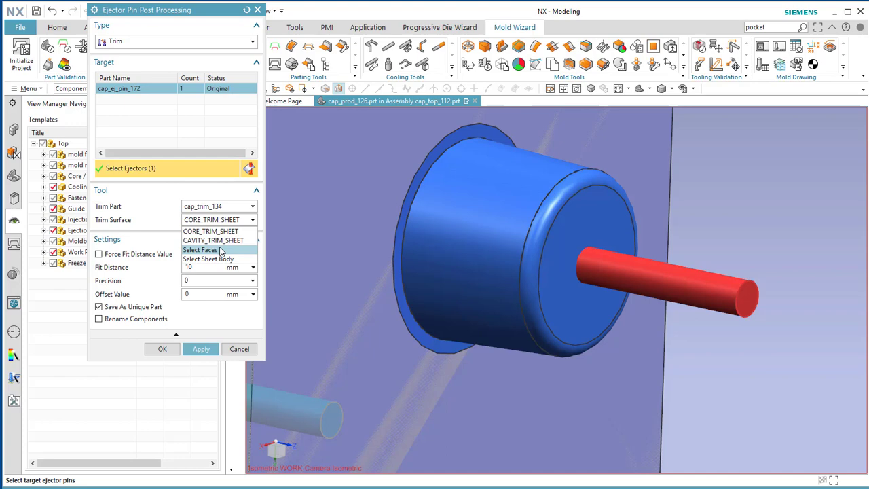
click(219, 251)
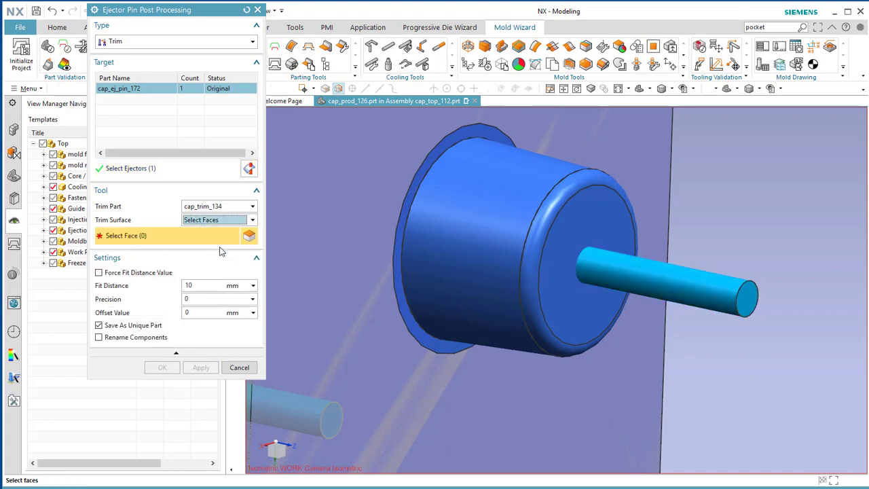
click(572, 231)
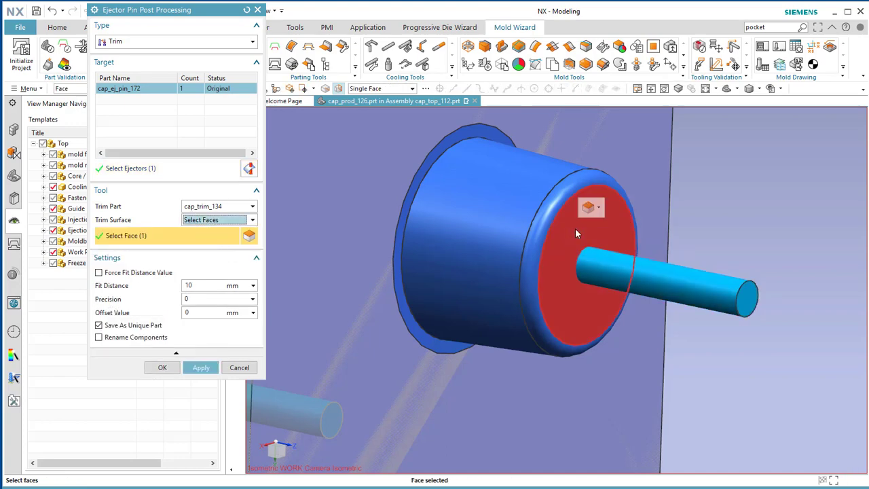
click(163, 367)
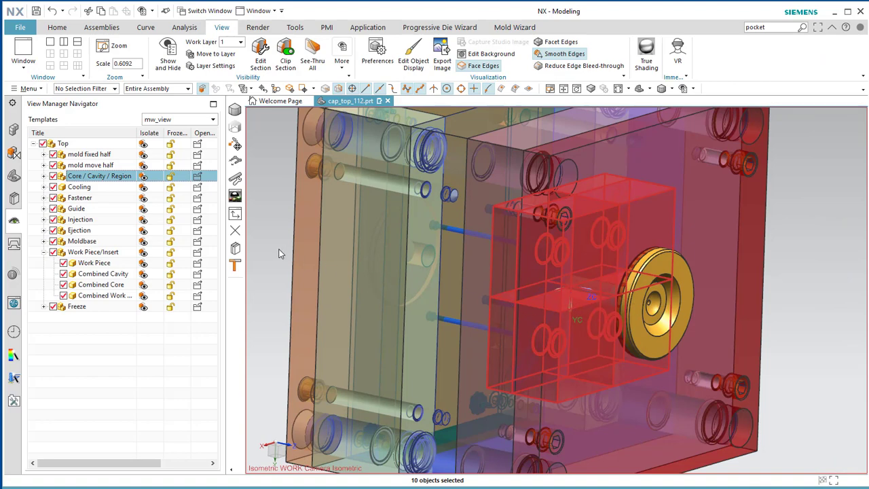
- Isolate the Core / Cavity / Region group, leaving only the four insert blocks with their caps
right_click(87, 179)
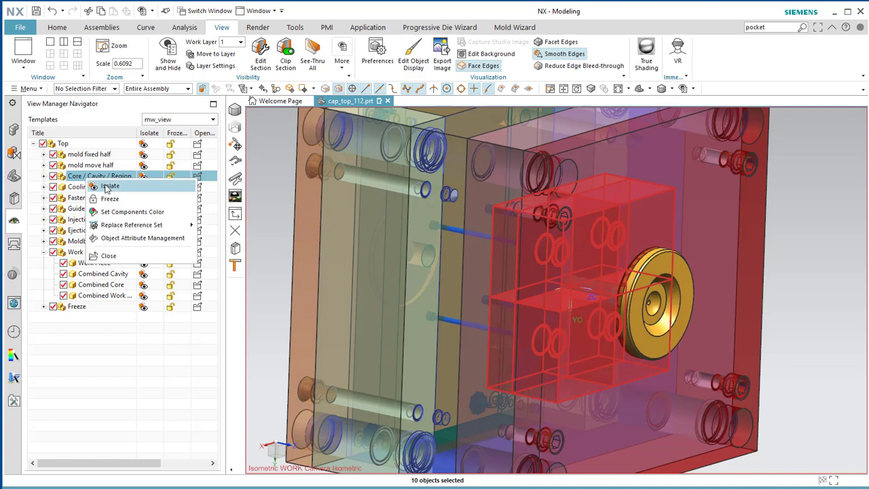
click(106, 186)
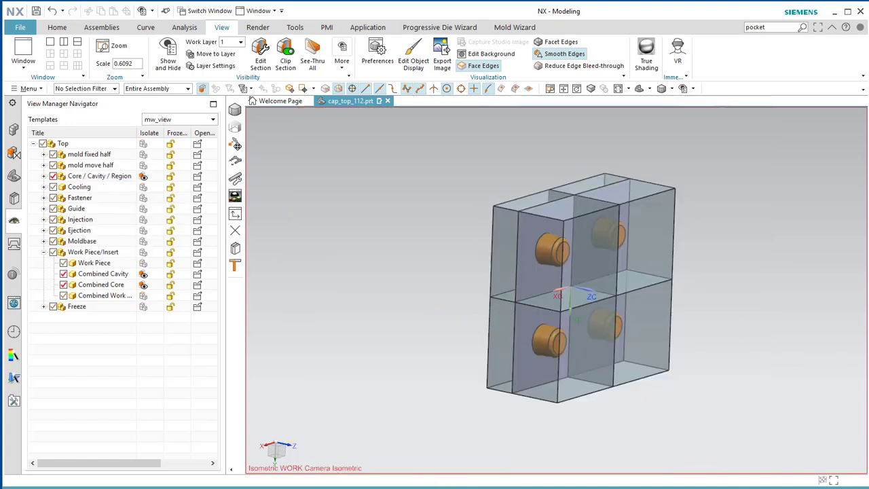
click(513, 27)
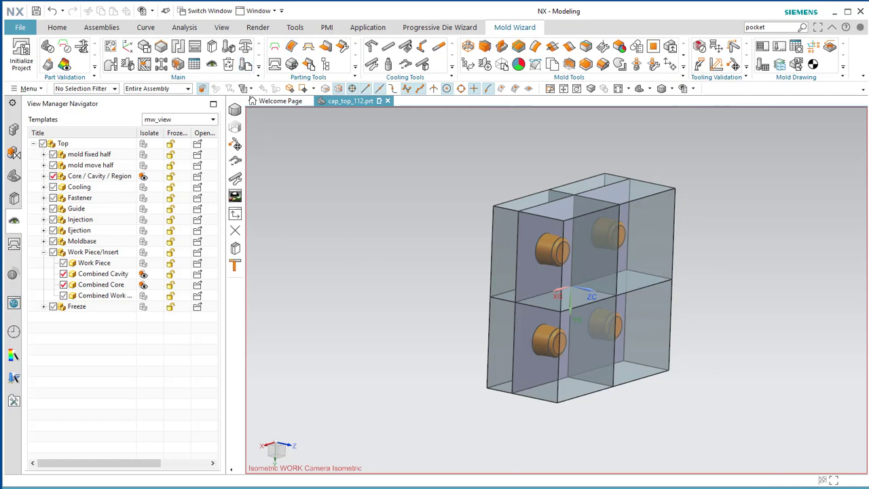
- Merge the four cavity blocks into cap_comb-cavity_125
click(669, 48)
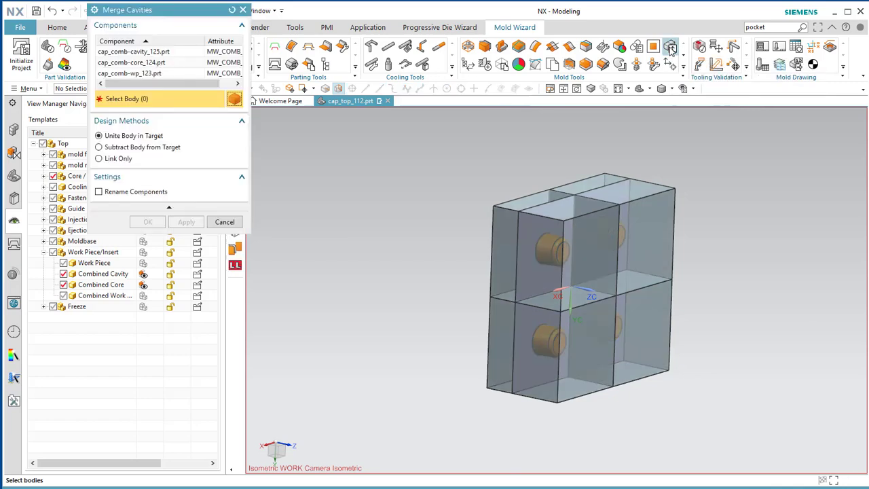
click(124, 53)
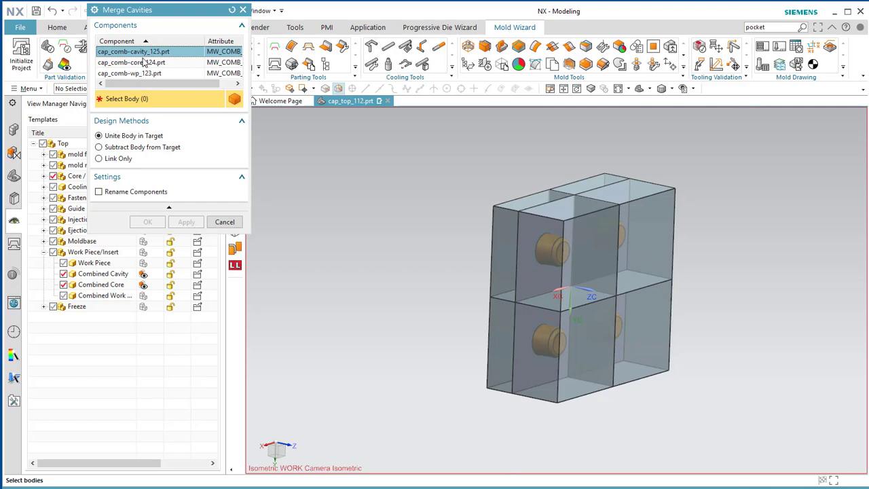
click(630, 252)
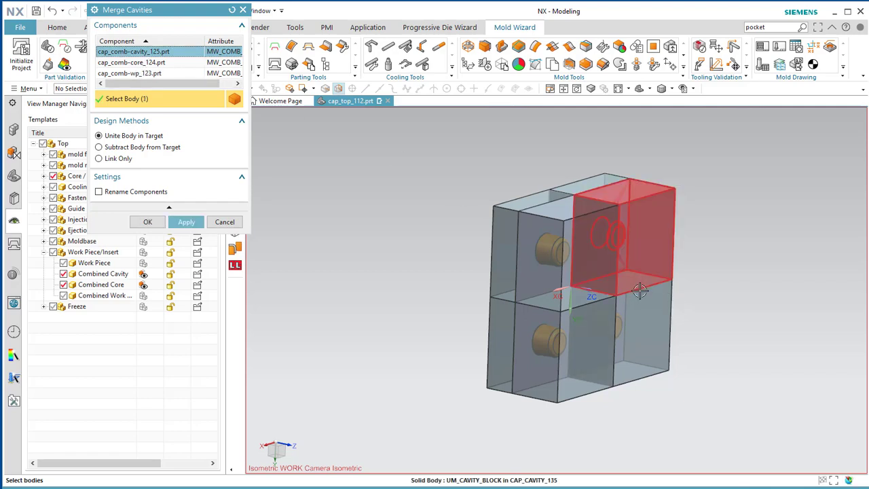
click(621, 322)
click(543, 350)
click(546, 248)
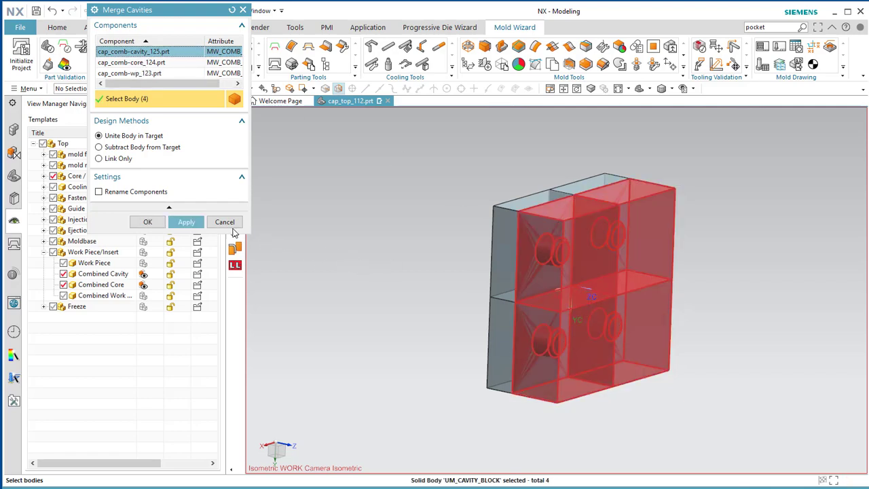
click(186, 223)
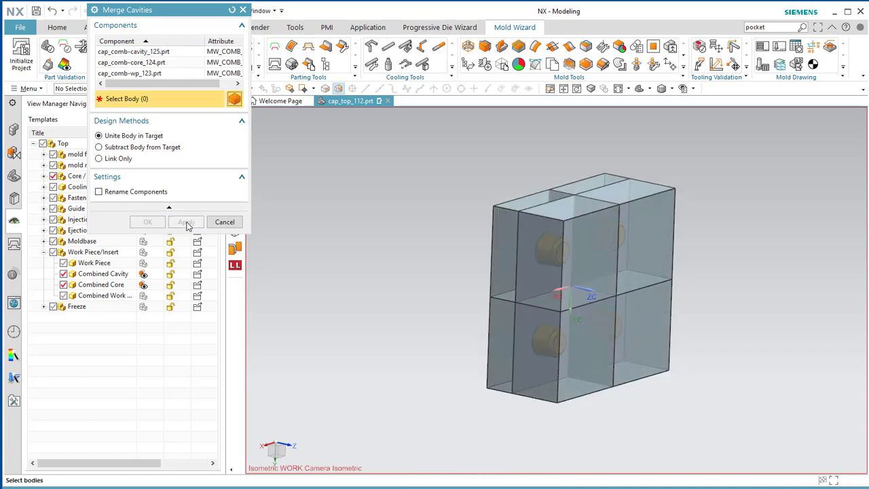
- Merge the four core blocks into cap_comb-core_124 and close Merge Cavities
middle_drag(387, 255, 407, 259)
click(138, 63)
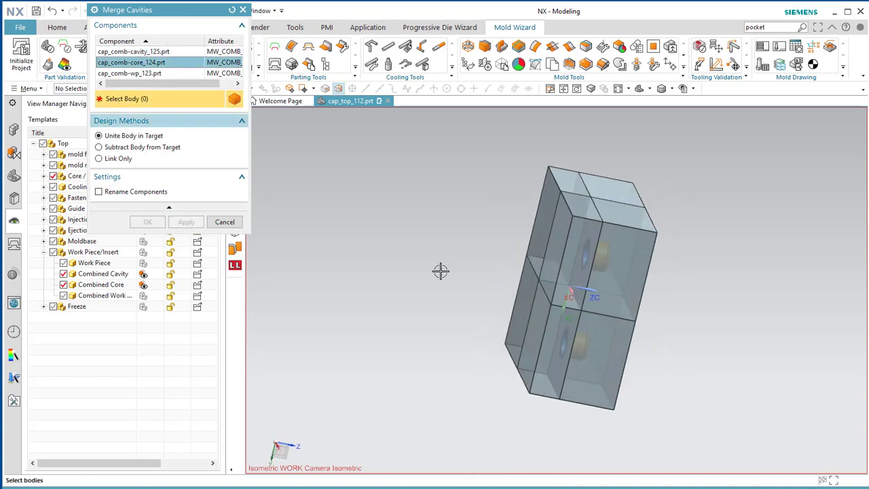
click(537, 329)
click(537, 329)
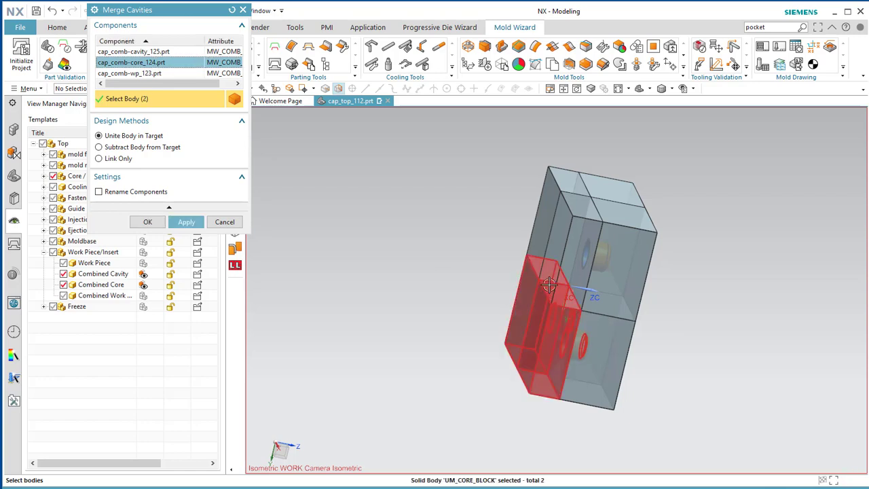
click(551, 285)
click(546, 227)
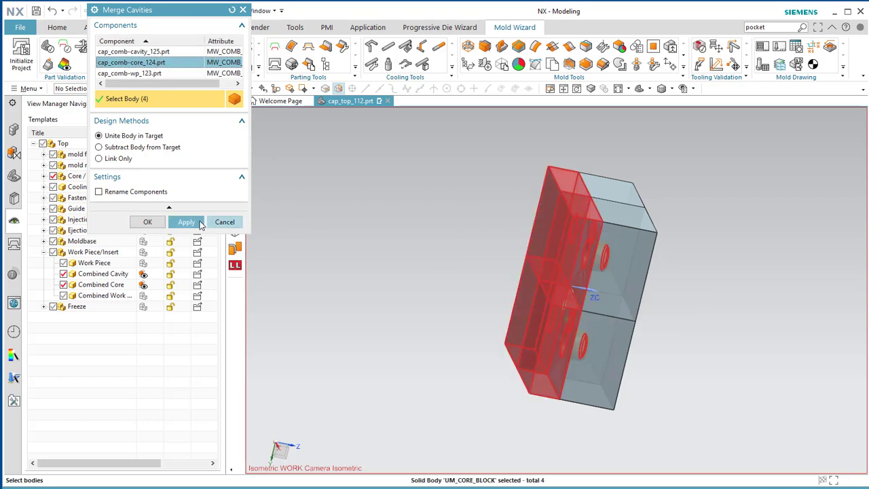
click(188, 223)
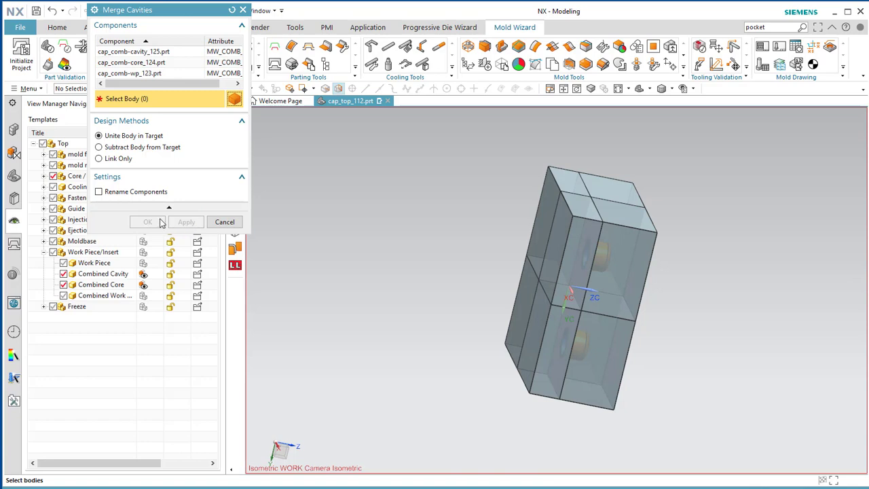
click(218, 223)
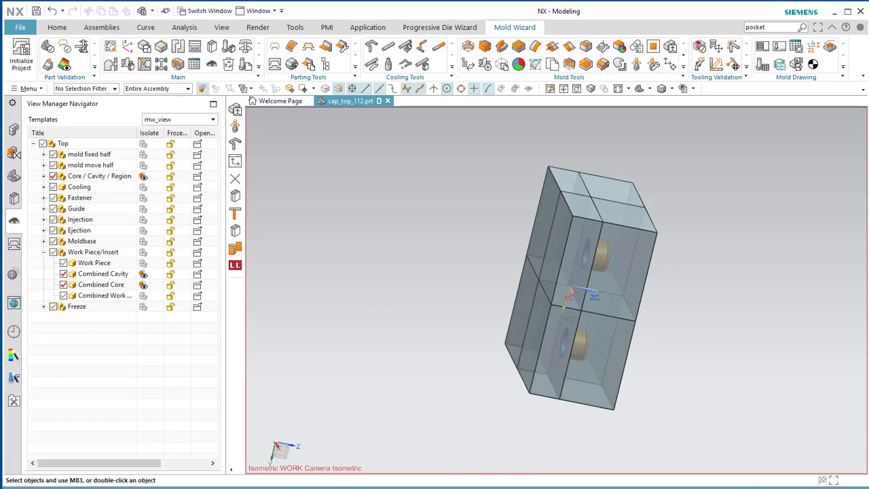
middle_drag(631, 414, 671, 419)
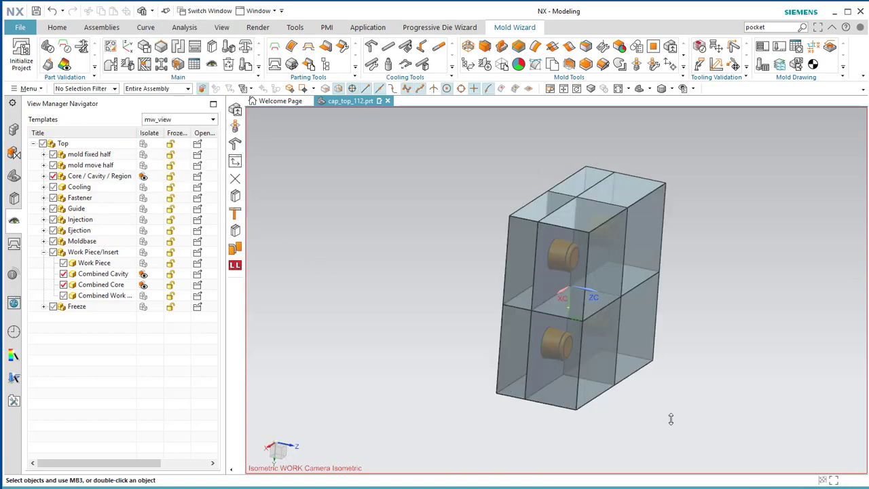
click(653, 322)
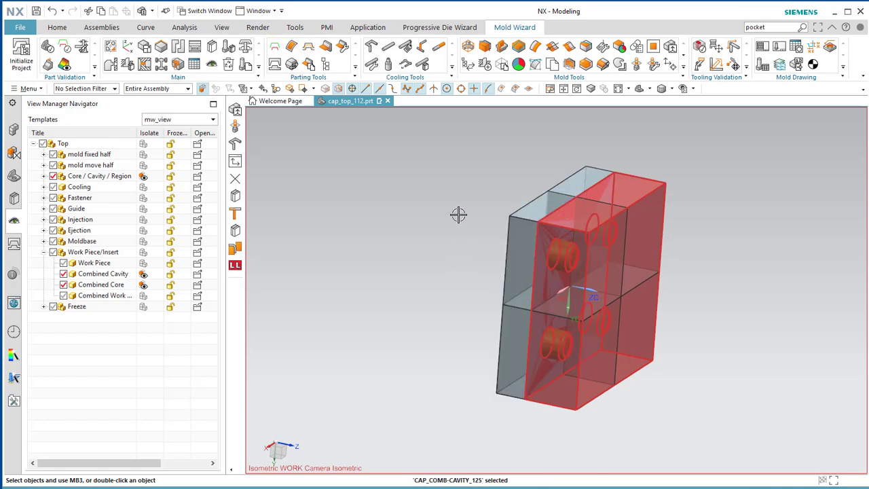
key(Escape)
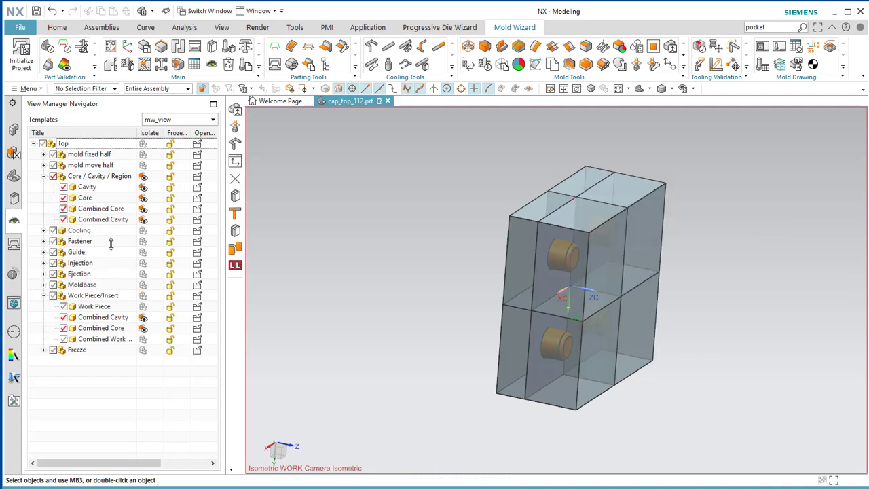
click(64, 199)
click(64, 198)
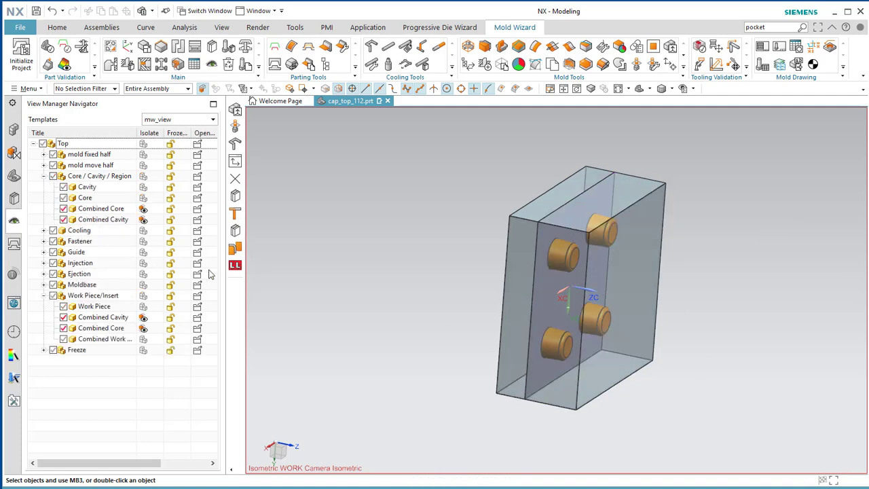
middle_drag(344, 305, 399, 311)
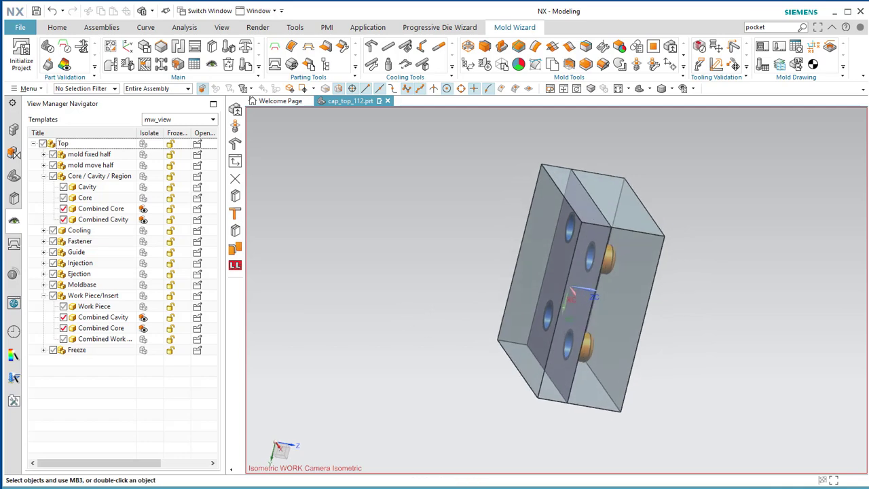
middle_drag(790, 373, 729, 323)
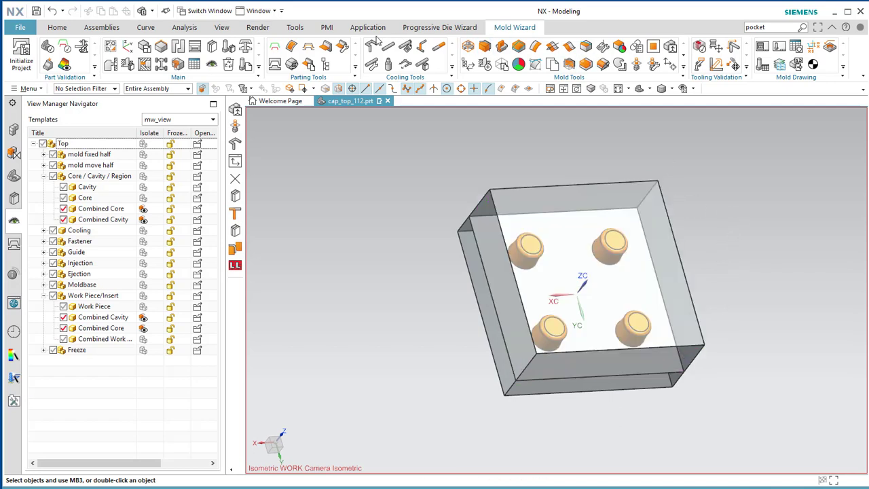
- Start a new sketch on the block face, offset −14 mm, instead of a pattern channel
click(372, 45)
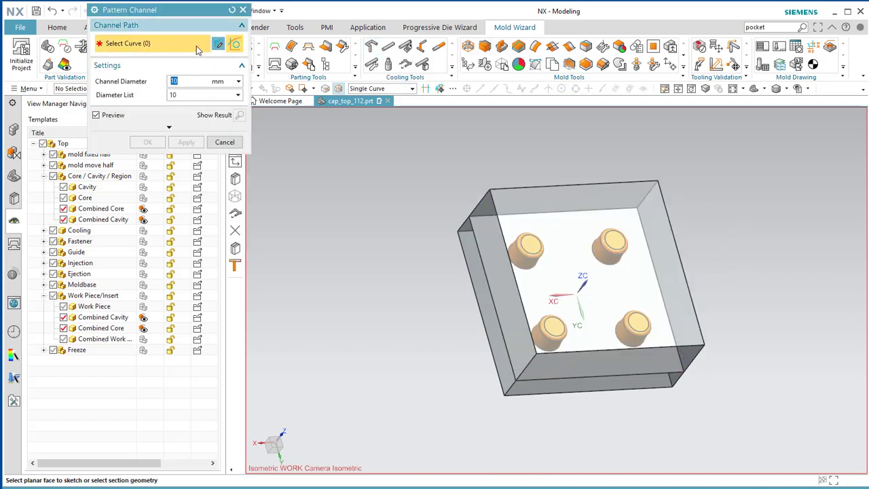
key(Escape)
click(217, 51)
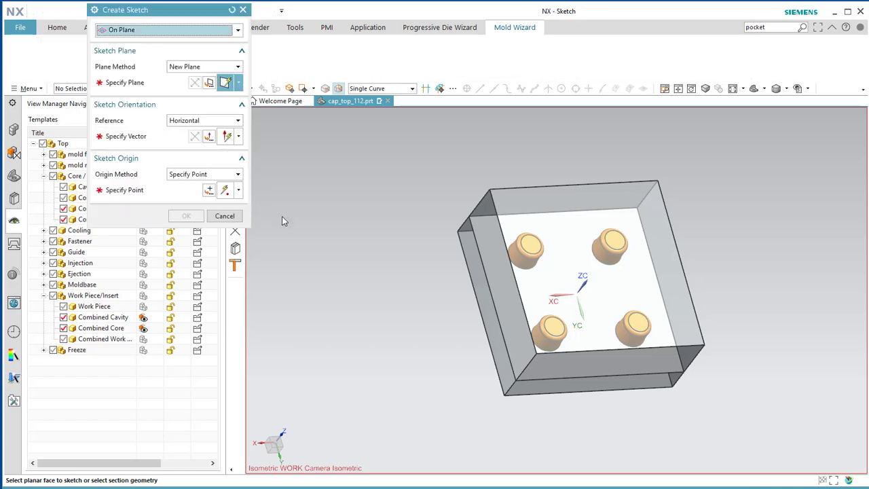
click(551, 257)
mouse_move(409, 353)
middle_down()
mouse_move(434, 368)
mouse_move(455, 350)
mouse_move(441, 339)
mouse_move(435, 351)
mouse_move(448, 355)
middle_up()
scroll(669, 253, up, 3)
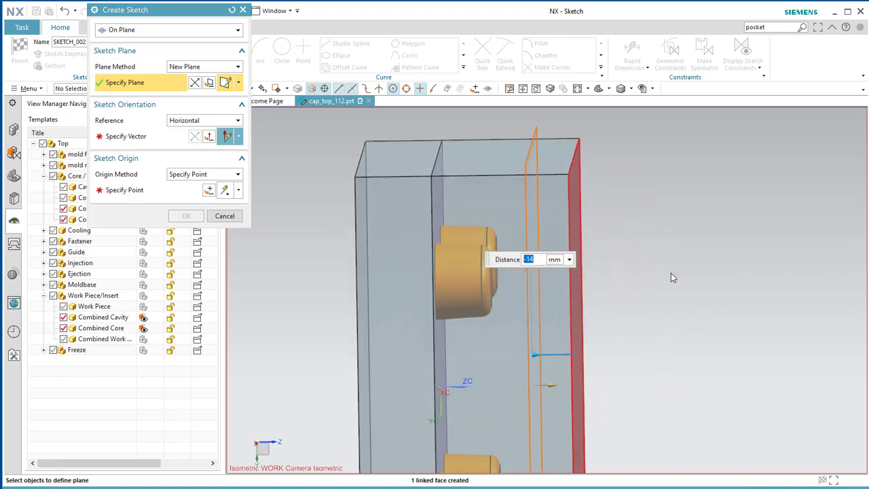
middle_click(572, 309)
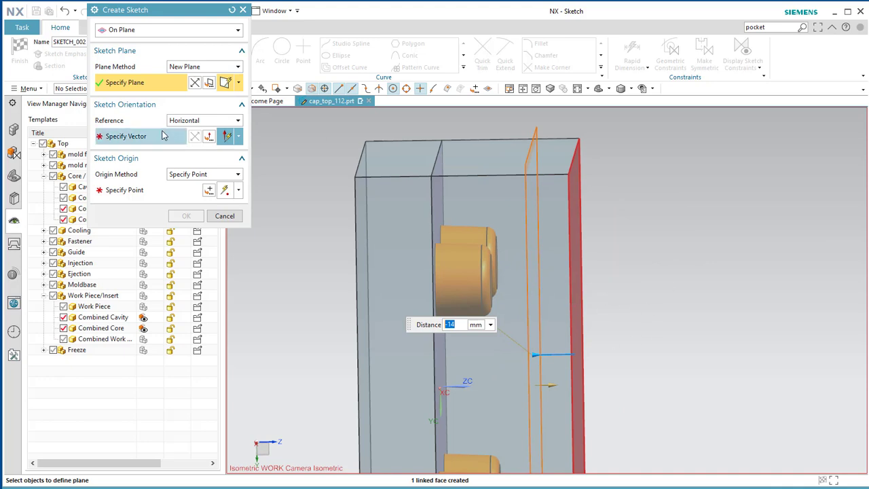
- Set the sketch's horizontal direction and origin at 0,0,0, then create the sketch
middle_drag(711, 279, 694, 276)
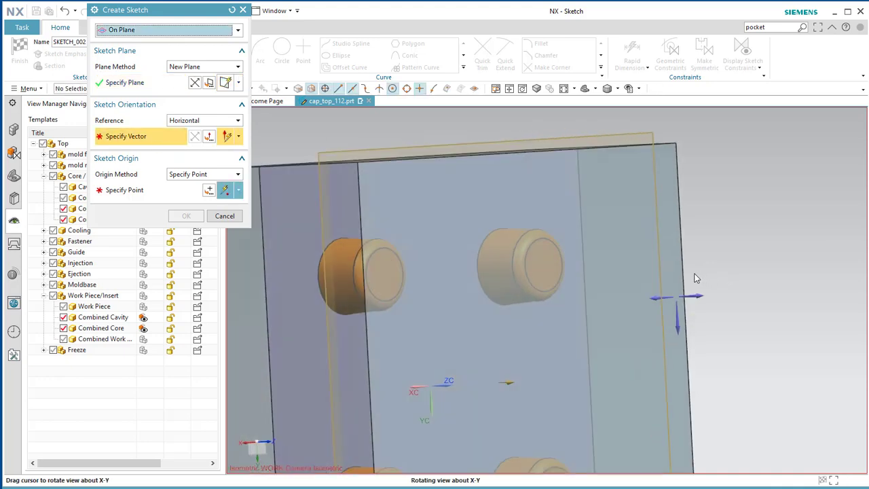
click(661, 296)
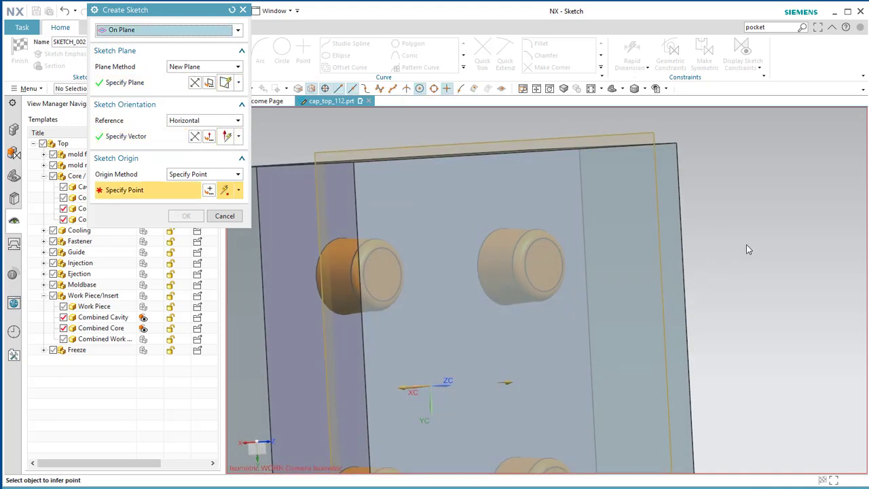
scroll(746, 244, down, 3)
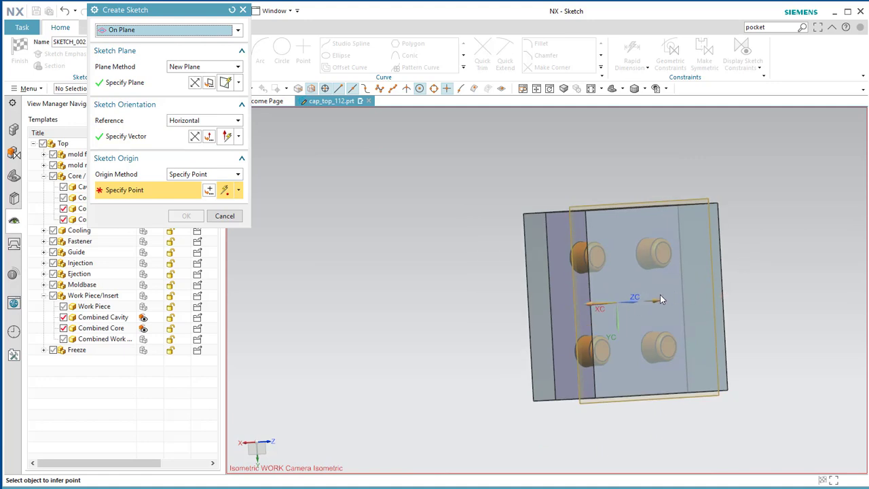
middle_drag(660, 294, 620, 299)
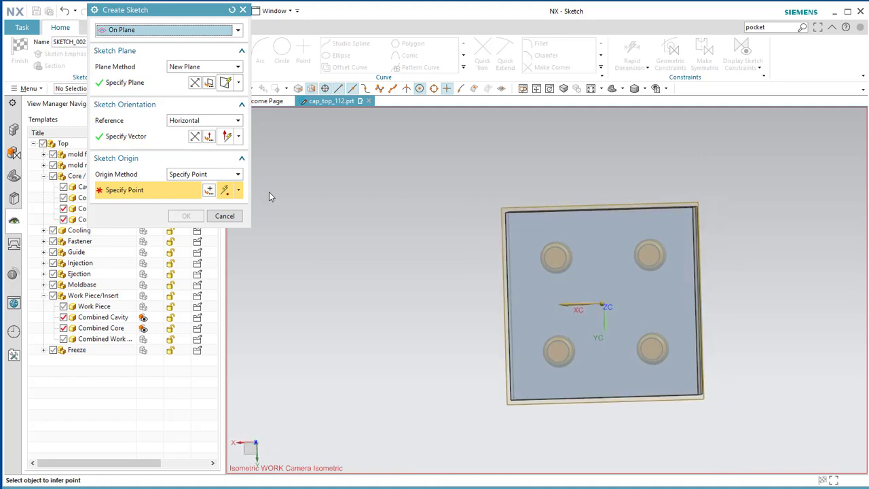
click(208, 190)
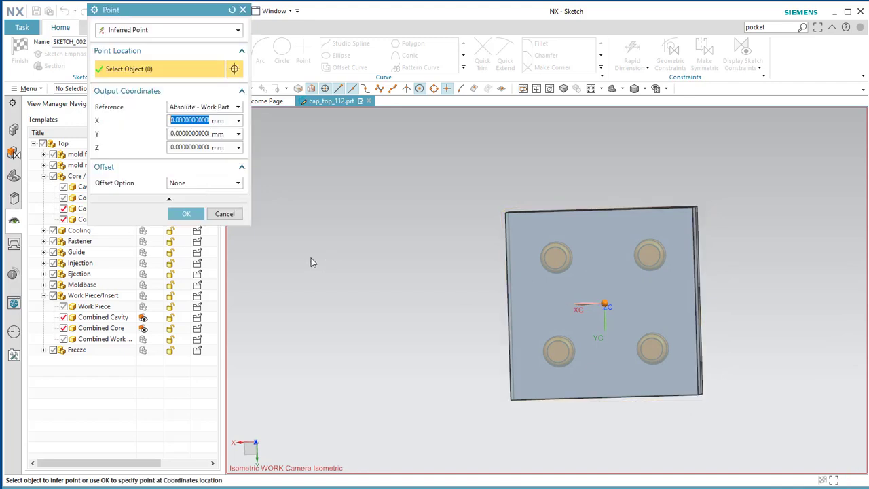
click(185, 213)
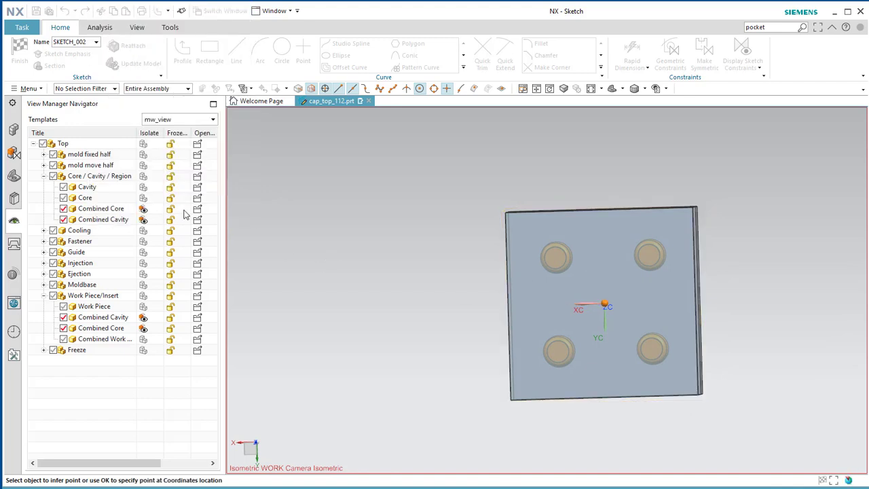
middle_drag(360, 318, 421, 317)
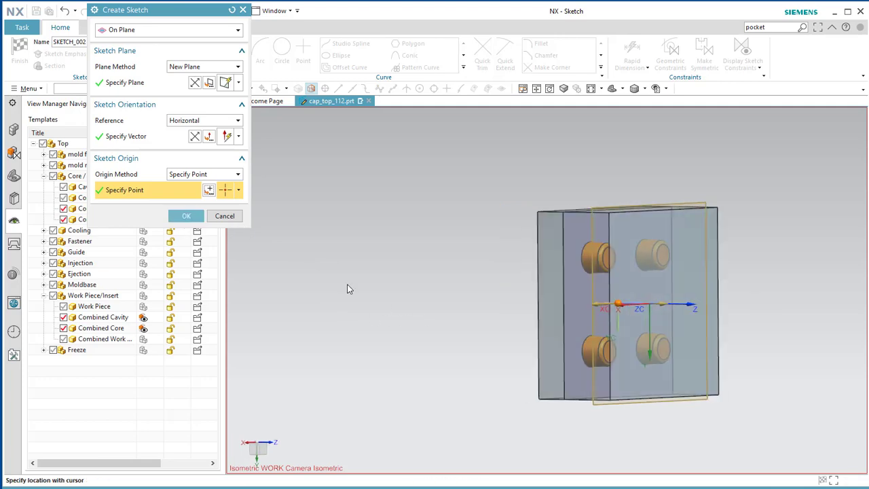
click(186, 215)
mouse_move(568, 419)
middle_down()
mouse_move(563, 411)
mouse_move(624, 414)
mouse_move(617, 415)
middle_up()
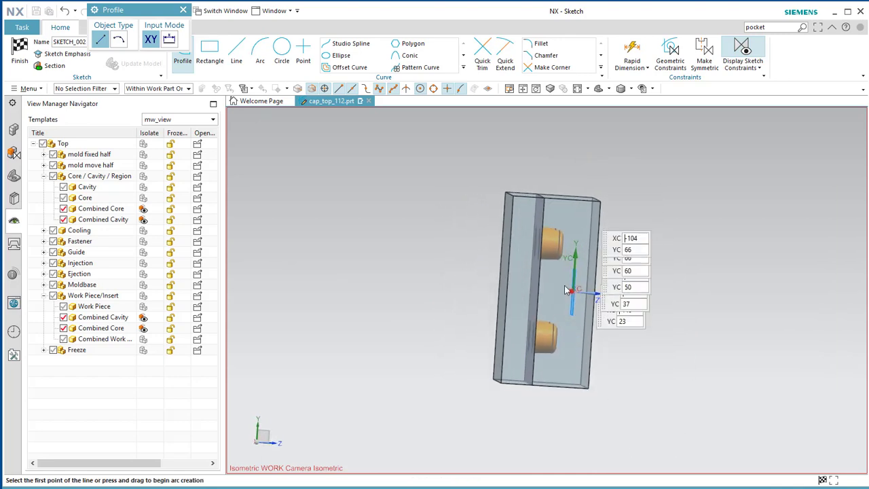
- Draw a U-shaped profile of 163, 77 and 167 around the four core pins and finish the sketch
middle_drag(680, 256, 642, 275)
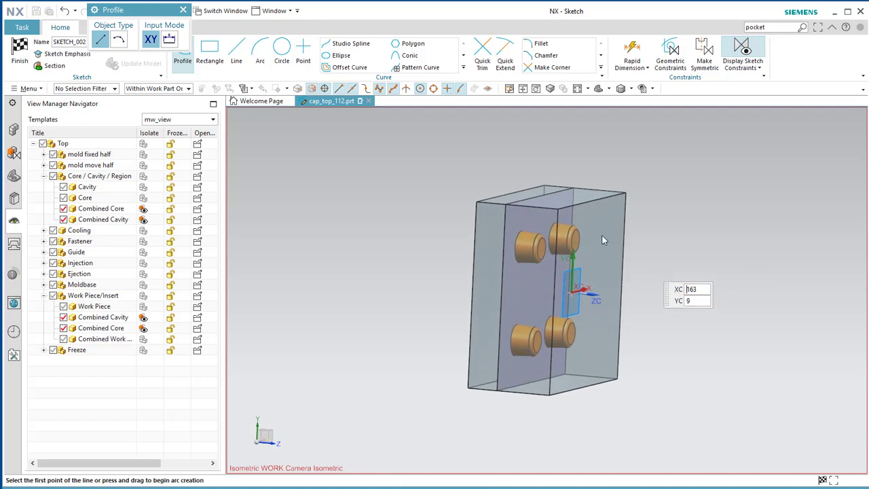
middle_drag(641, 309, 638, 339)
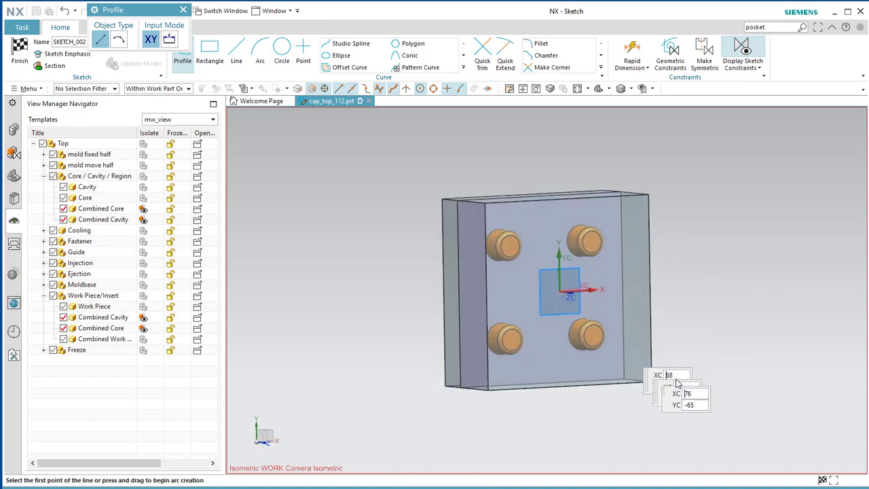
key(F8)
scroll(689, 292, up, 1)
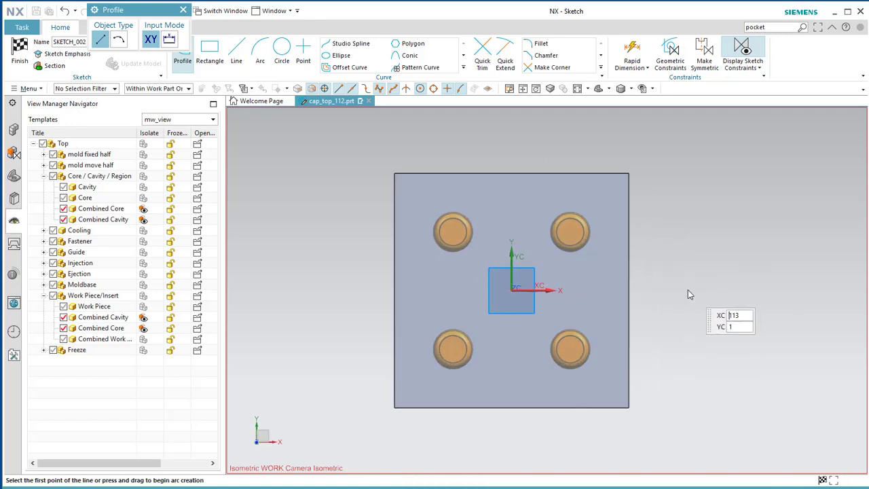
scroll(679, 292, up, 2)
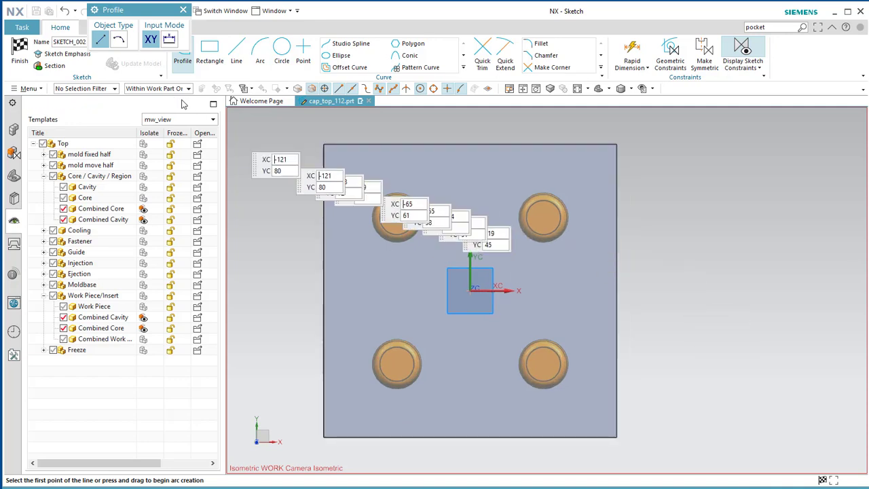
key(Escape)
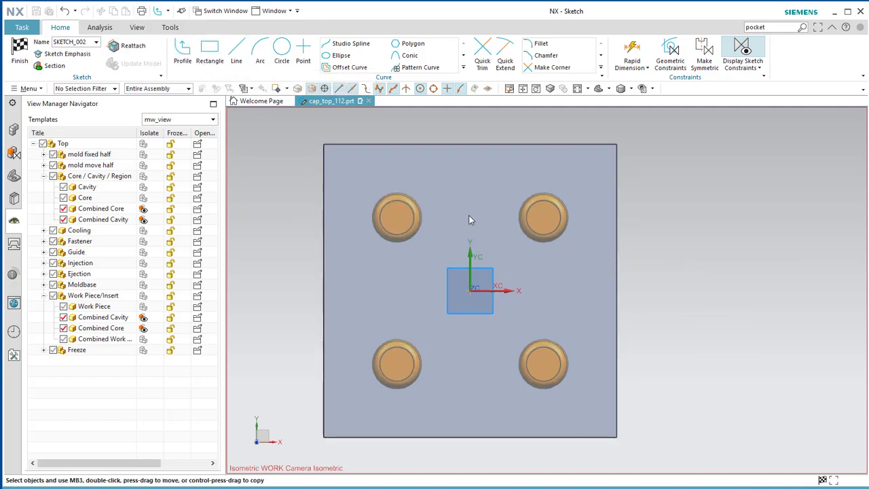
click(182, 54)
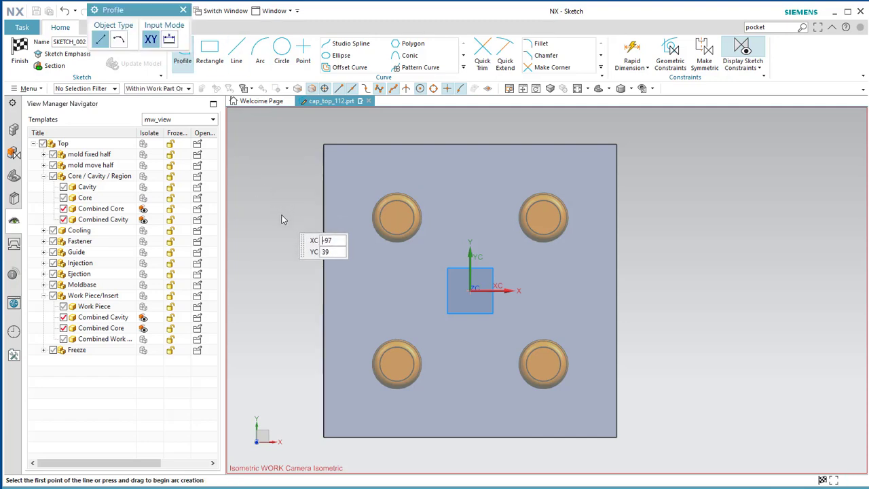
click(280, 215)
click(598, 216)
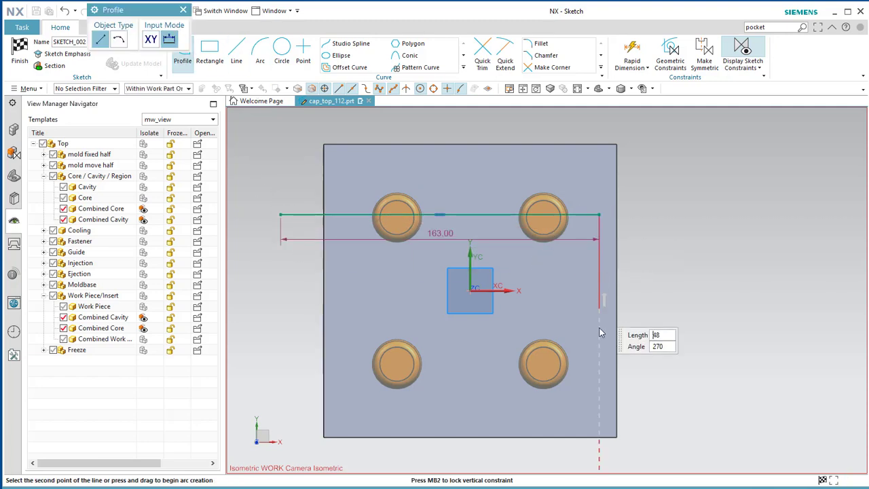
click(598, 366)
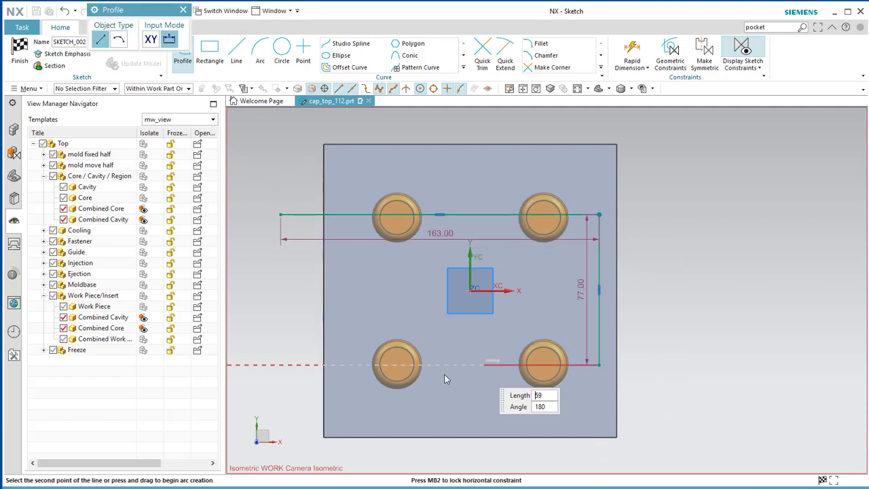
click(272, 370)
click(19, 51)
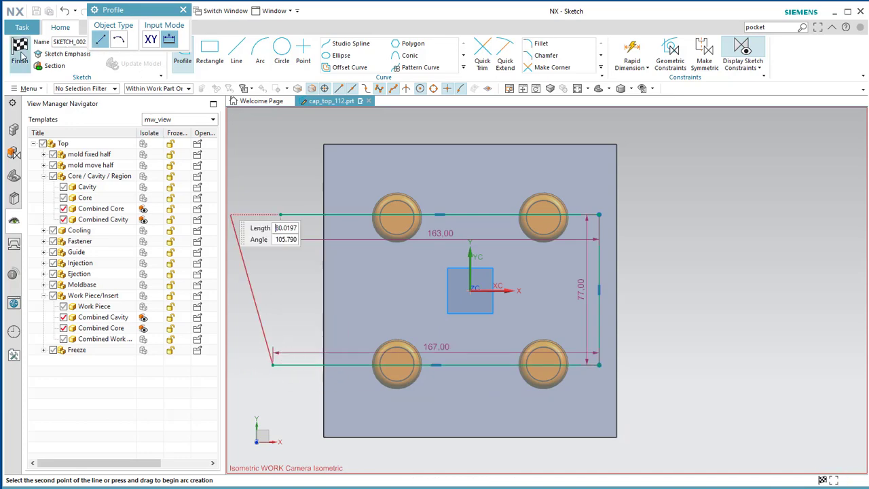
mouse_move(448, 235)
middle_down()
mouse_move(658, 320)
mouse_move(503, 386)
middle_up()
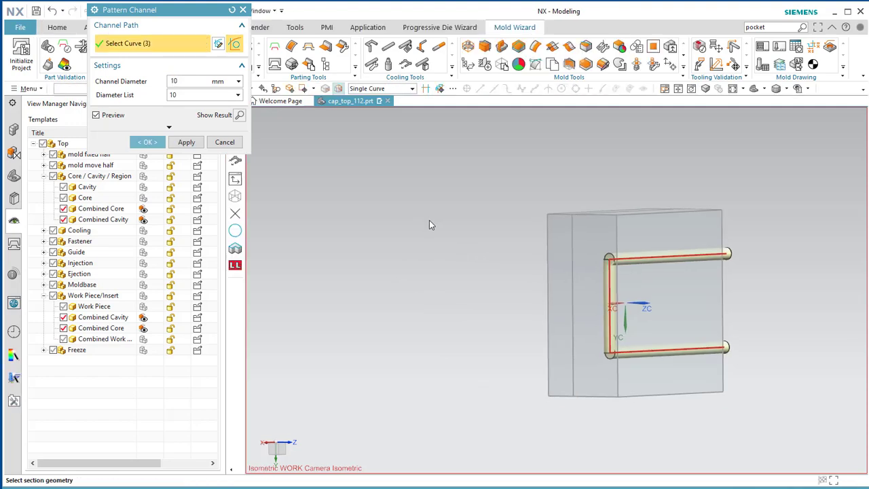
- Create the 10 mm cooling channel along the sketch path, then view it from Front and Top
mouse_move(429, 220)
middle_down()
mouse_move(520, 219)
mouse_move(539, 258)
mouse_move(539, 319)
mouse_move(521, 307)
mouse_move(435, 352)
mouse_move(448, 358)
mouse_move(419, 349)
mouse_move(485, 317)
middle_up()
scroll(485, 317, up, 2)
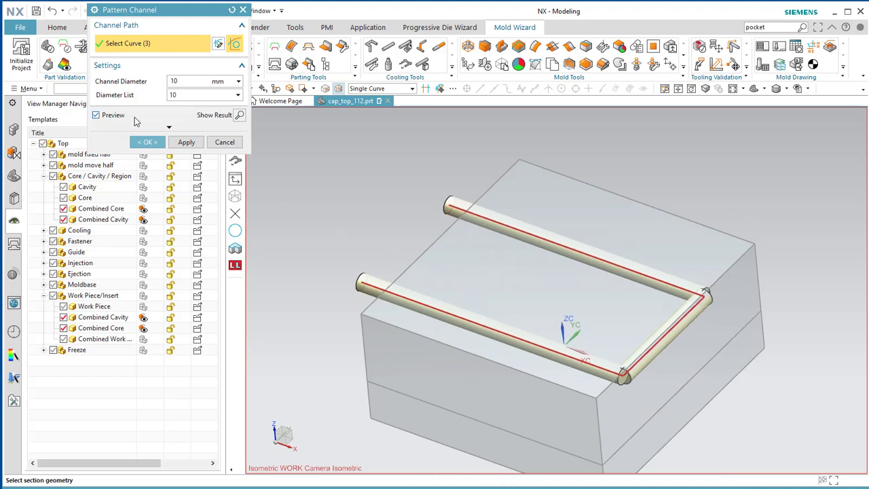
click(147, 142)
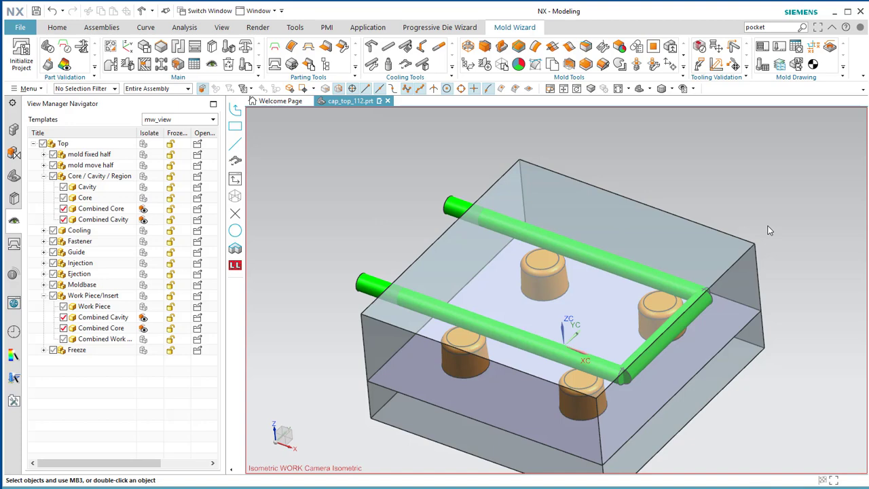
key(ctrl+alt+f)
key(ctrl+alt+t)
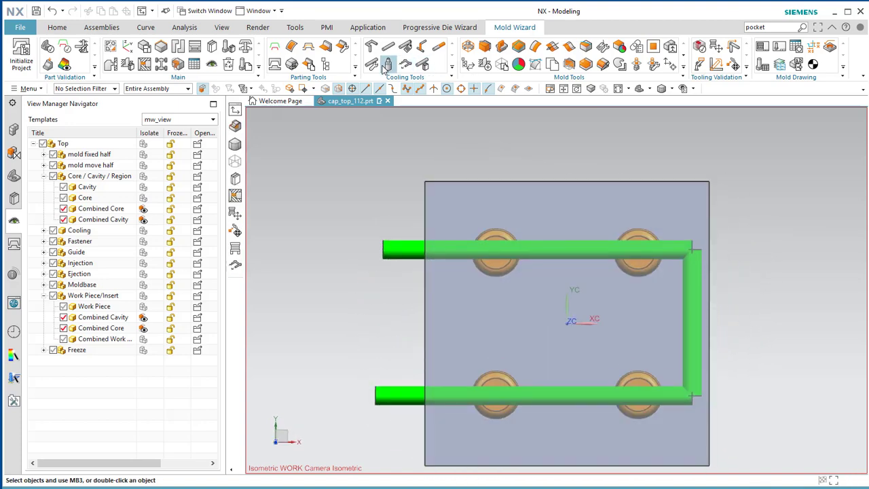
- Extend the vertical channel's lower end 9 mm with a 118° tip
click(438, 53)
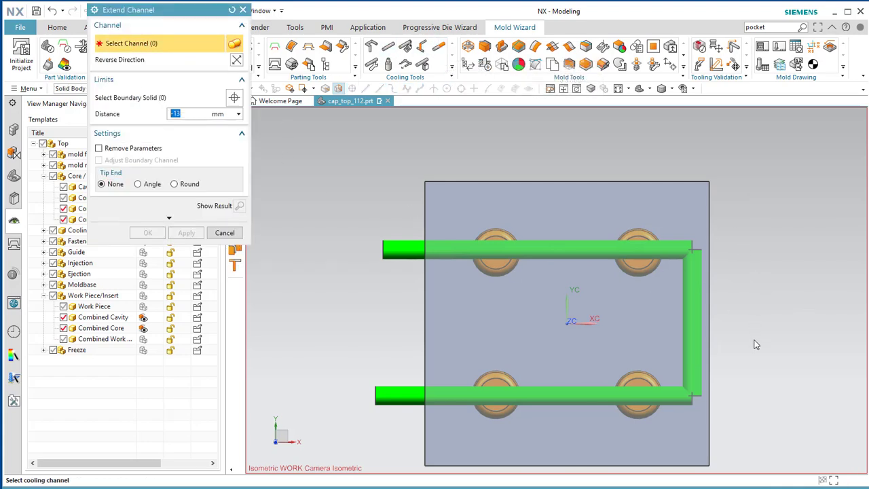
click(138, 184)
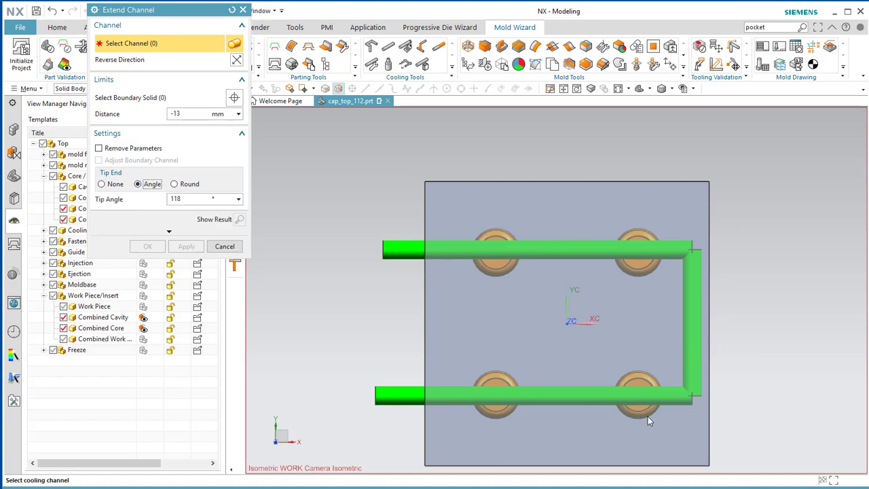
scroll(700, 392, up, 3)
click(697, 382)
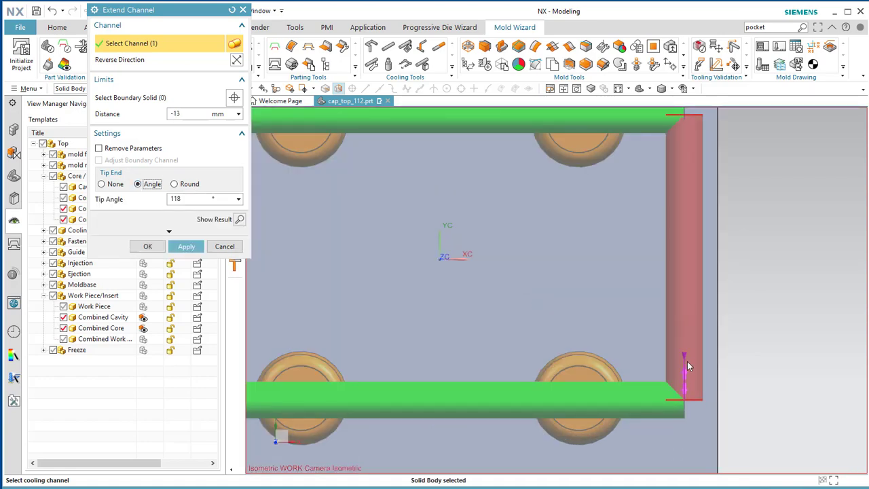
drag(687, 362, 696, 442)
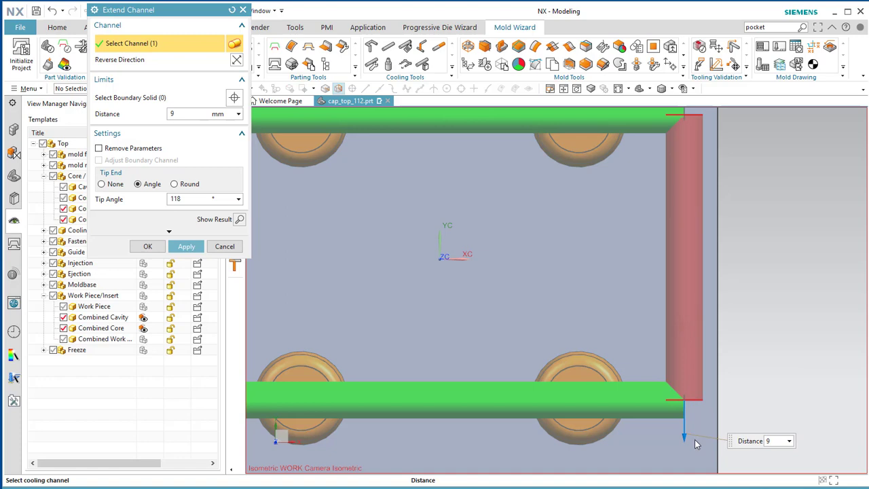
click(188, 246)
- Extend the vertical channel's upper end 36 mm with no tip, reaching the block's top edge
scroll(758, 330, down, 3)
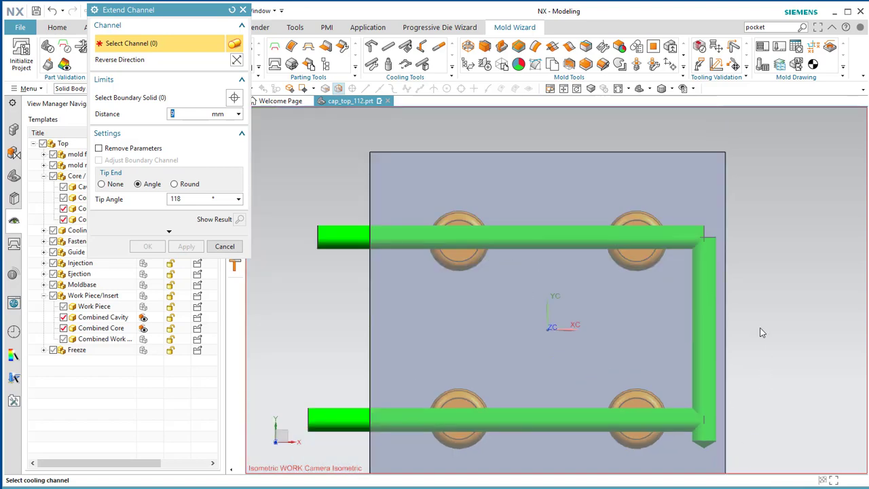
scroll(706, 326, up, 4)
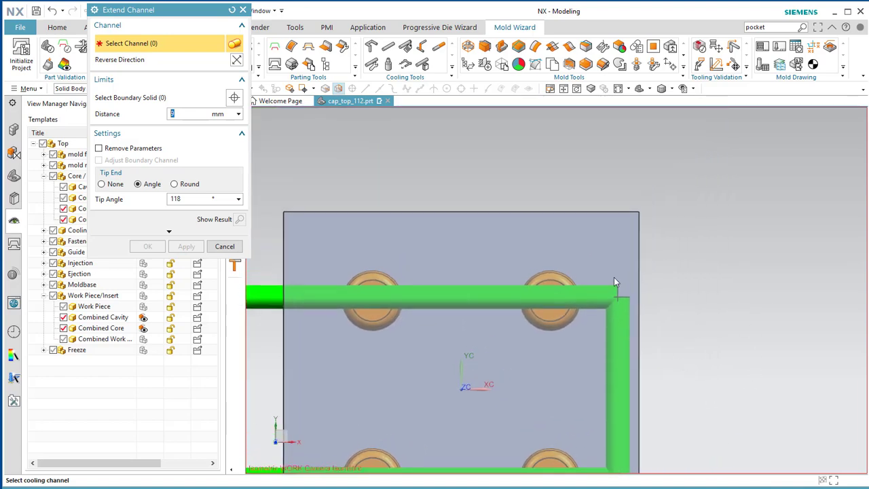
click(101, 184)
click(628, 314)
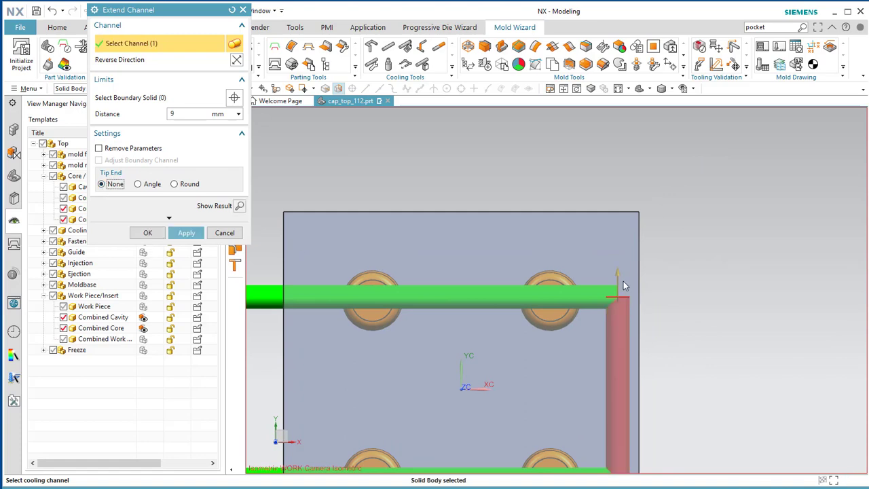
drag(625, 285, 631, 218)
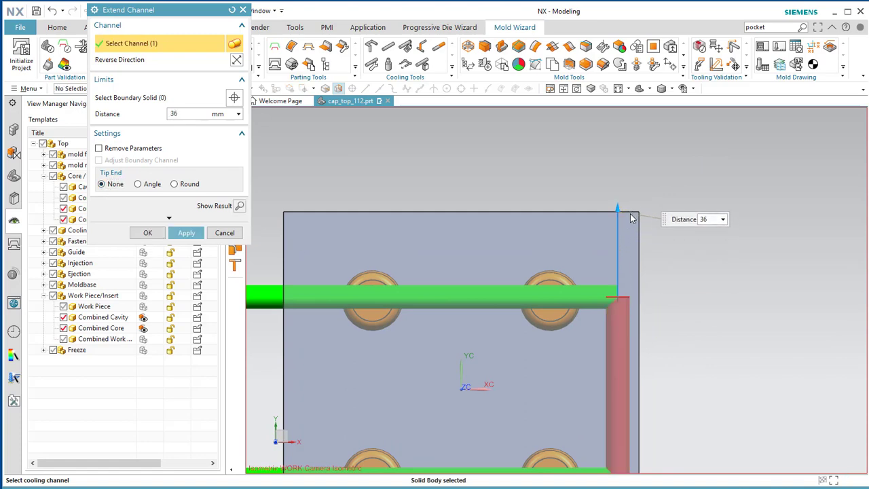
scroll(621, 217, up, 3)
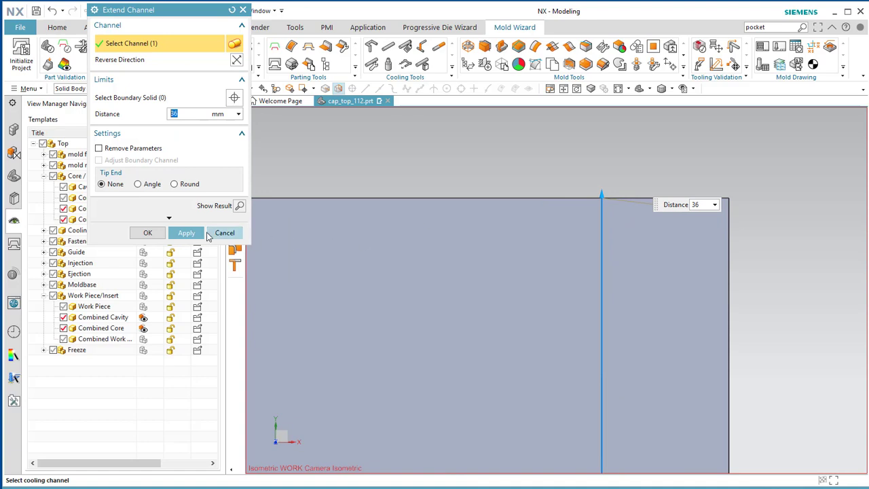
click(187, 233)
scroll(723, 216, down, 5)
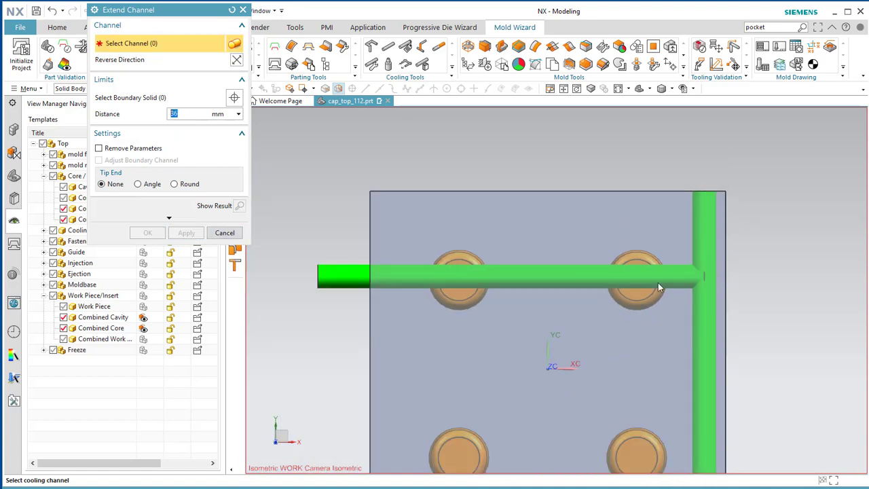
- Shorten the upper horizontal channel by 22 mm so it ends flush with the block's left face
shift+middle_drag(553, 350, 617, 277)
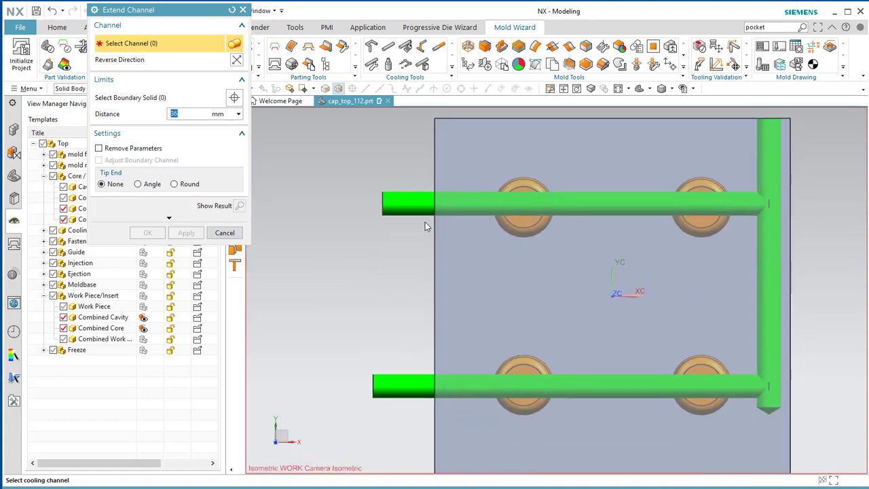
click(409, 204)
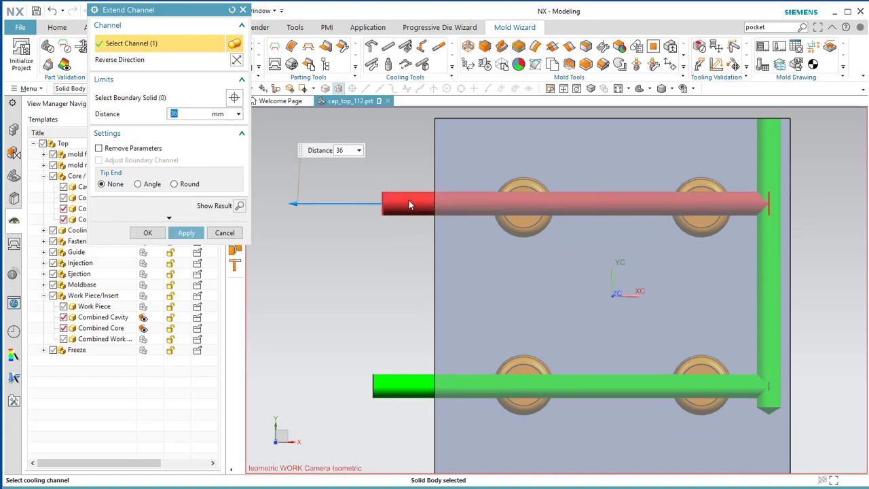
scroll(440, 158, down, 3)
shift+middle_drag(379, 203, 502, 207)
drag(284, 249, 554, 301)
click(186, 233)
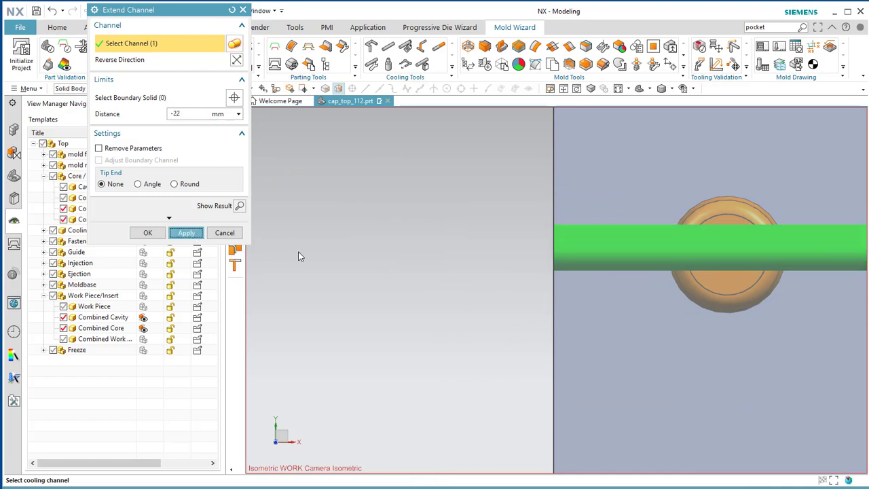
- Shorten the other horizontal channel by 26 mm to the block face, then return to isometric
scroll(467, 336, up, 3)
scroll(447, 279, down, 3)
click(442, 277)
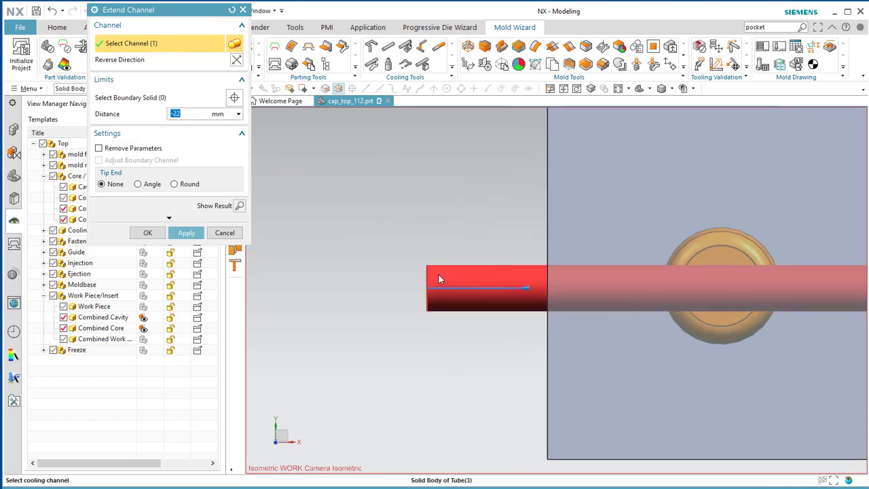
scroll(552, 294, down, 3)
drag(484, 286, 542, 304)
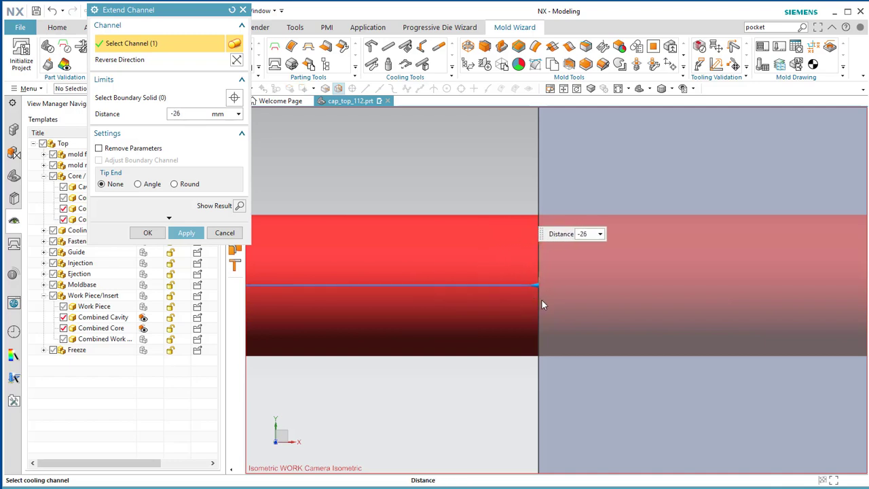
click(186, 232)
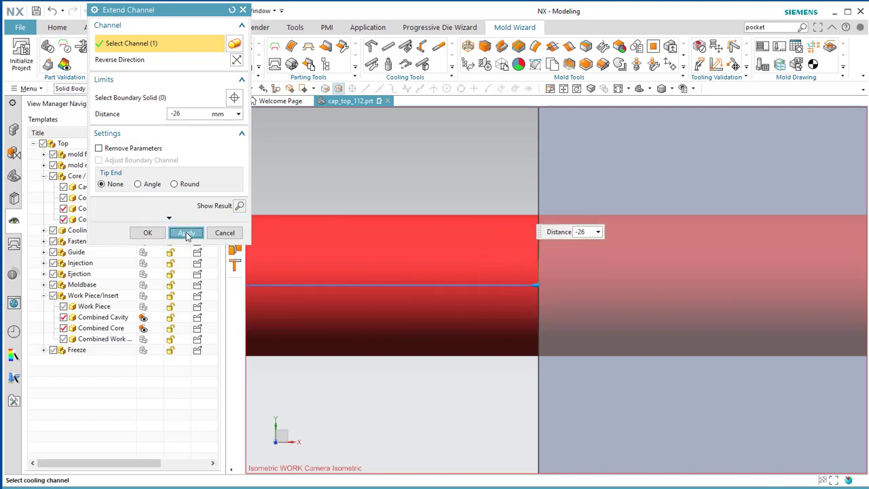
scroll(382, 347, up, 3)
scroll(382, 347, up, 5)
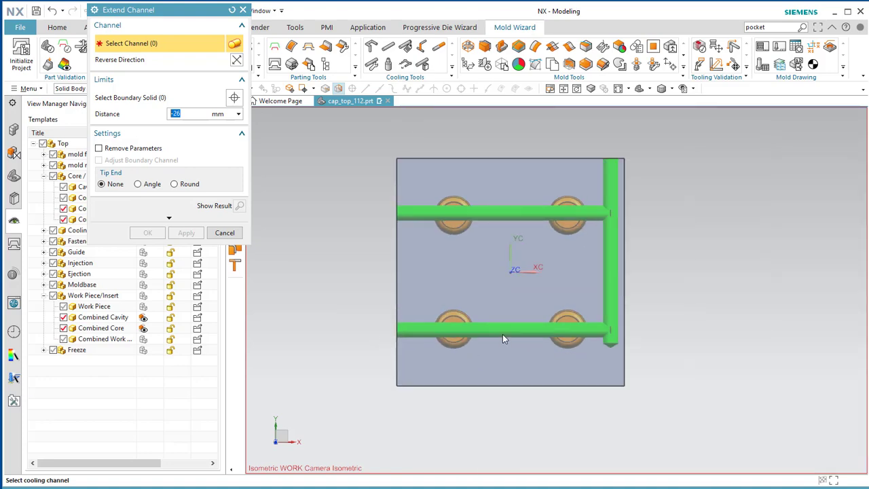
middle_drag(502, 334, 536, 302)
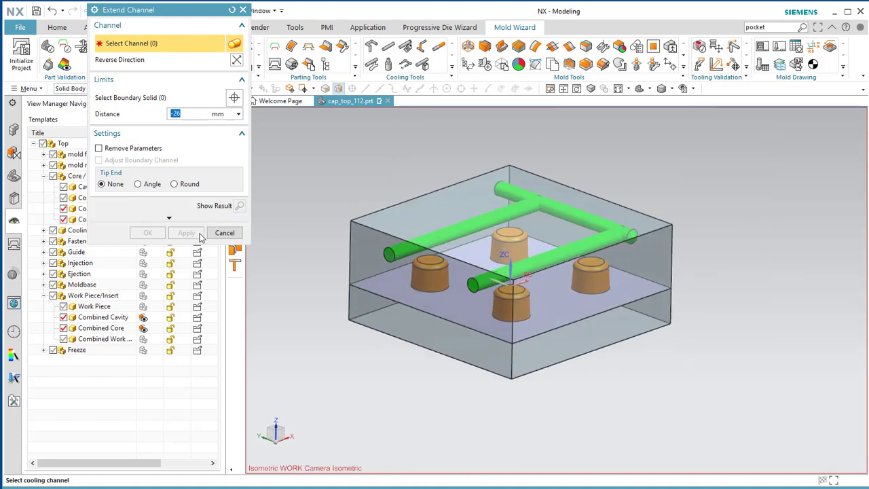
- Define Circuit1 from the lower inlet through the remaining channels, adding connector plugs and a pipe plug
click(225, 233)
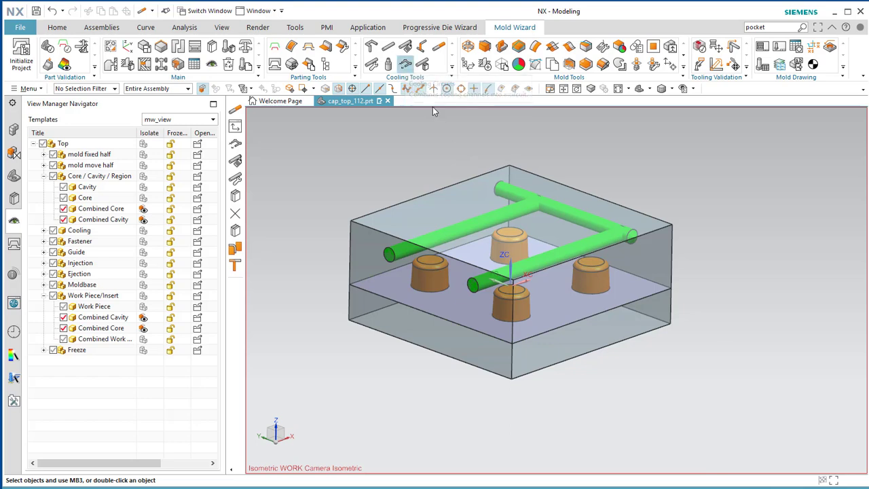
scroll(511, 172, down, 5)
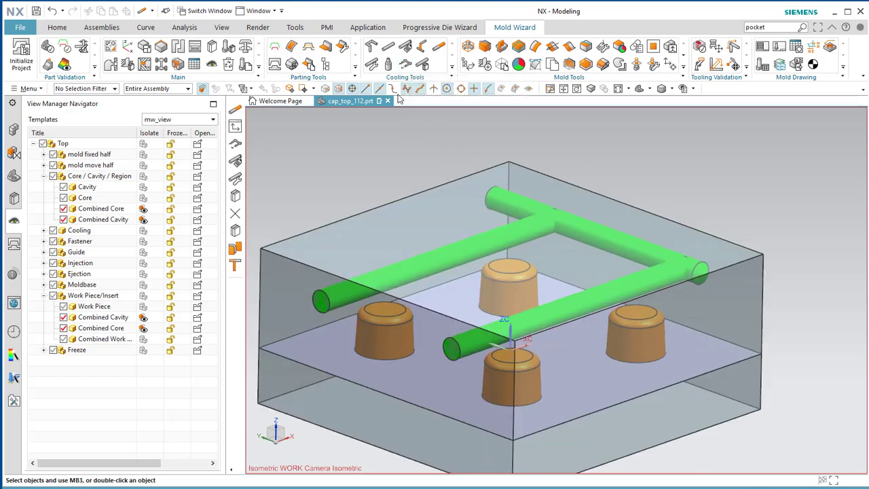
click(407, 65)
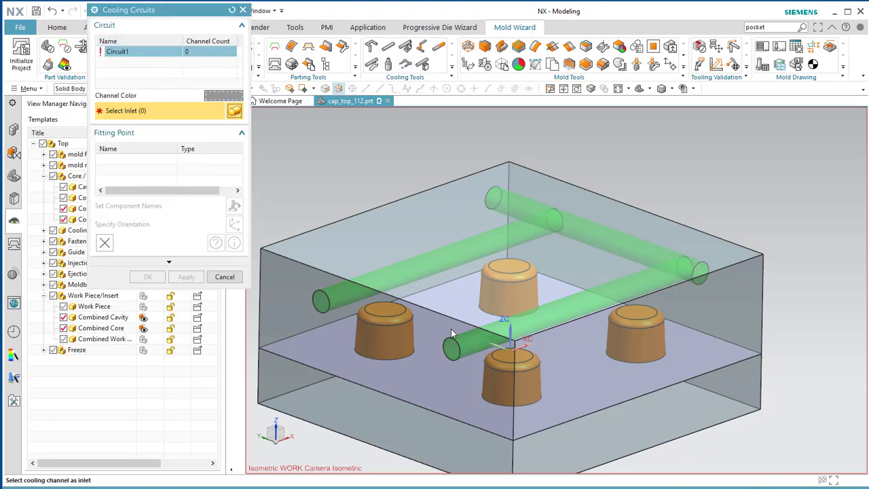
click(465, 349)
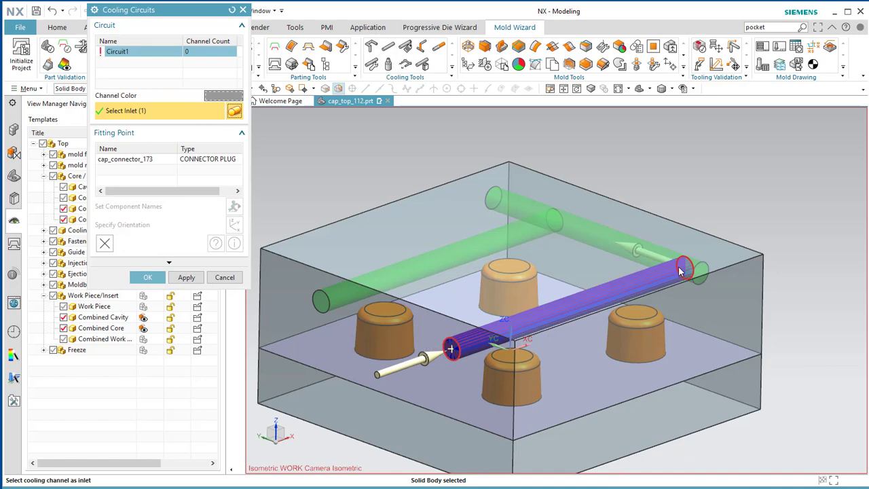
click(639, 249)
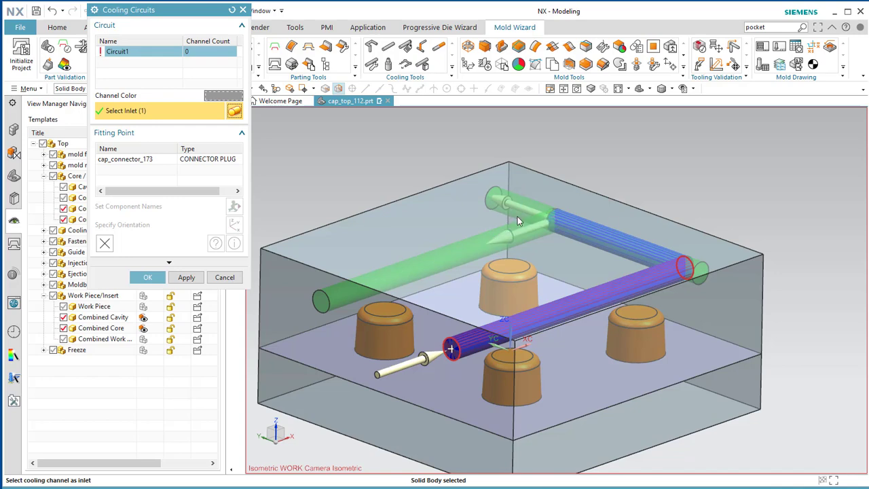
click(504, 236)
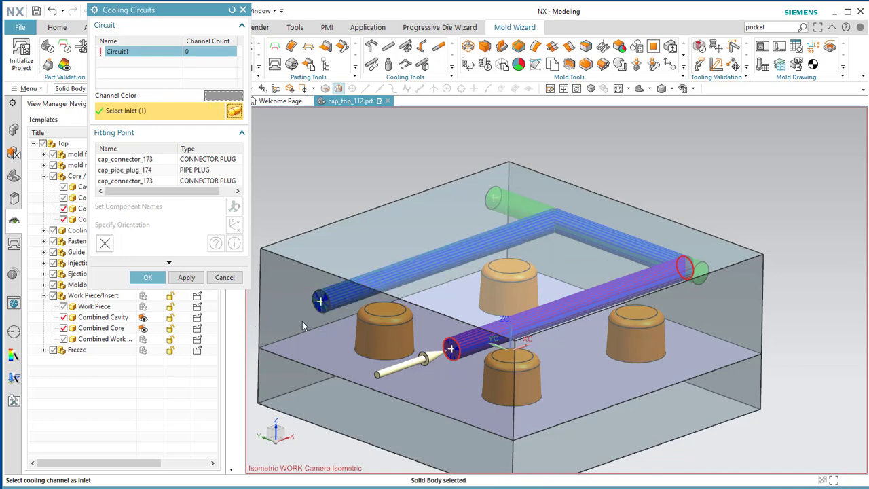
click(149, 278)
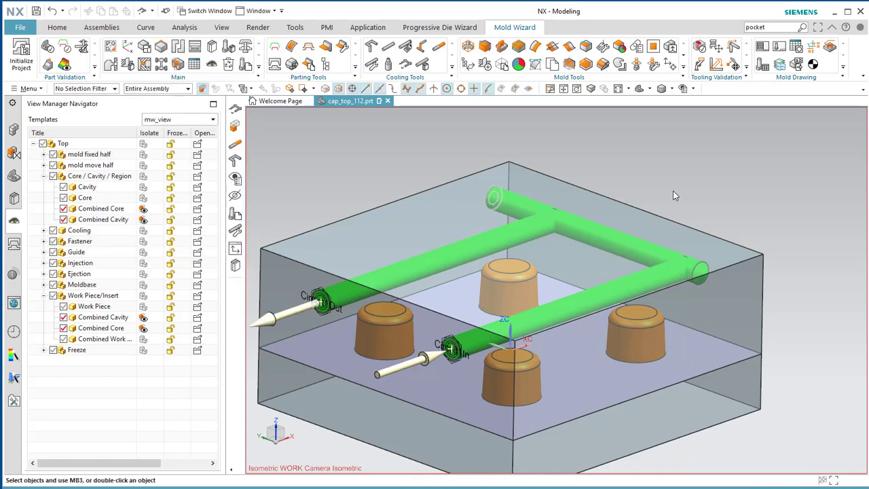
shift+middle_drag(674, 195, 728, 176)
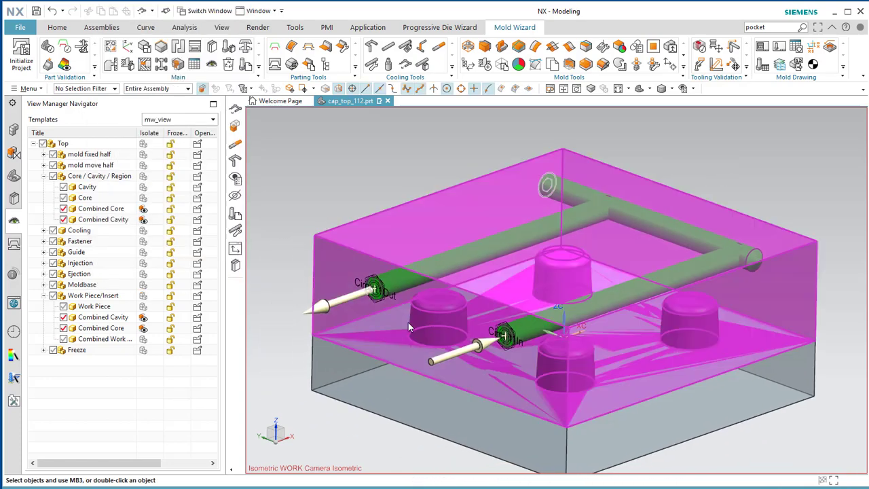
scroll(522, 342, up, 3)
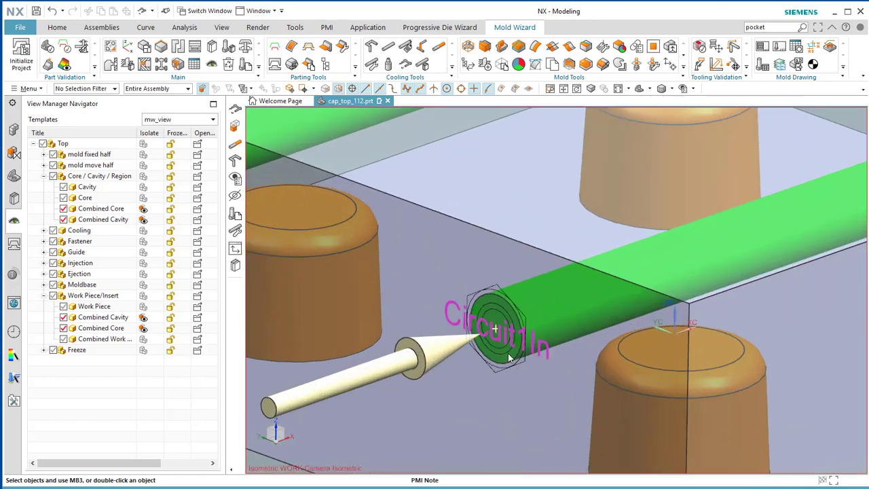
scroll(503, 350, down, 2)
scroll(504, 351, down, 3)
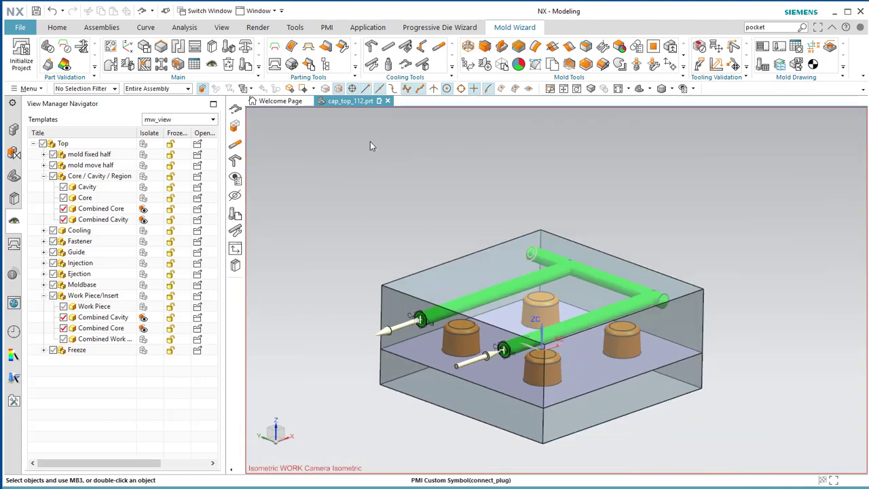
- Set Circuit1's extension fitting type to the EXTENSION PLUG part family
click(406, 64)
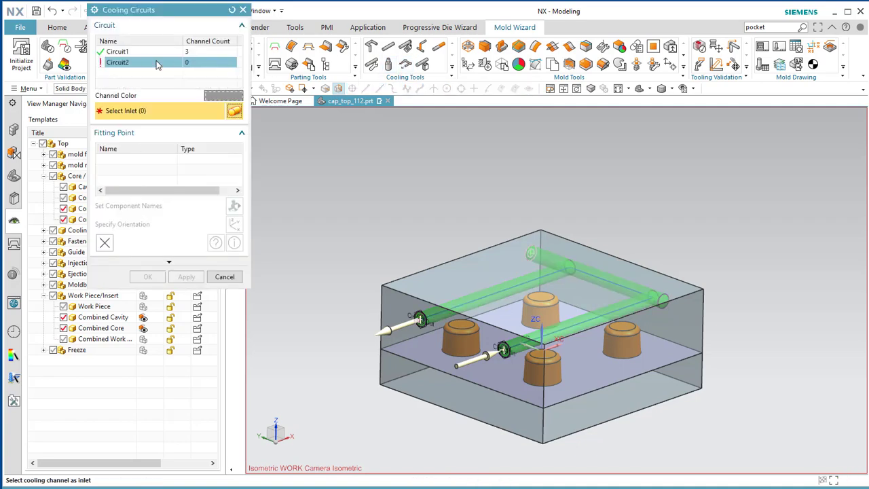
click(137, 52)
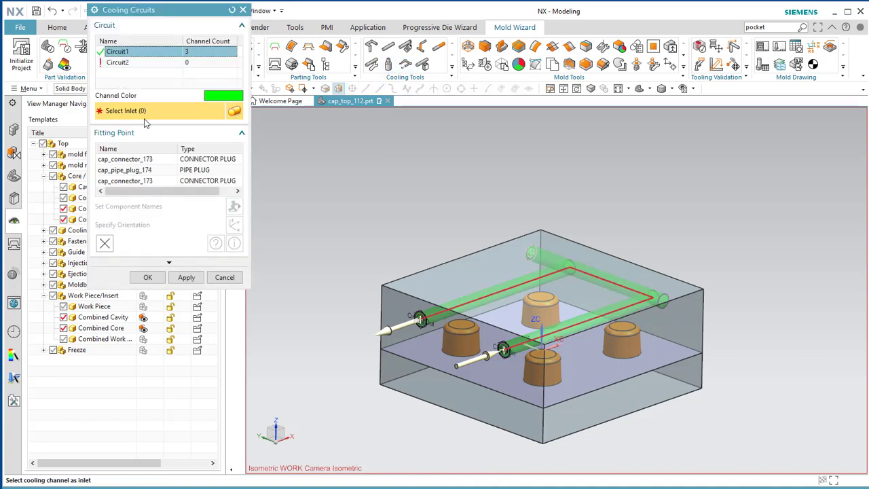
click(177, 159)
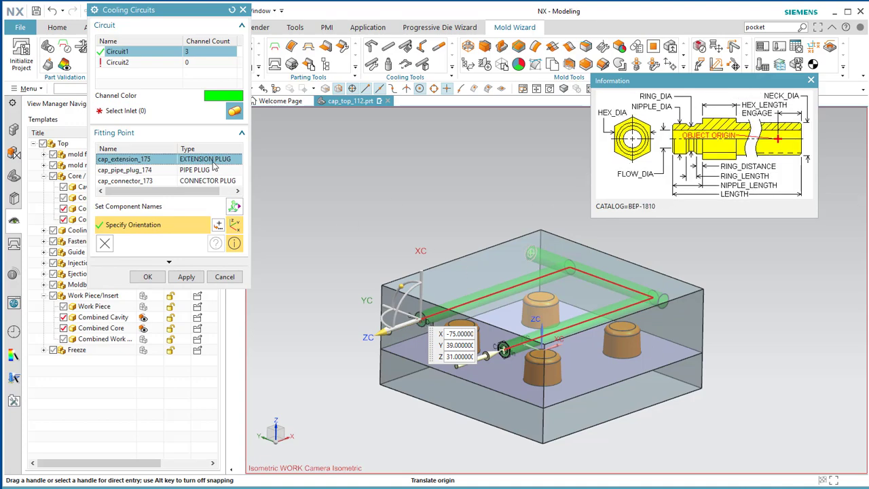
click(212, 160)
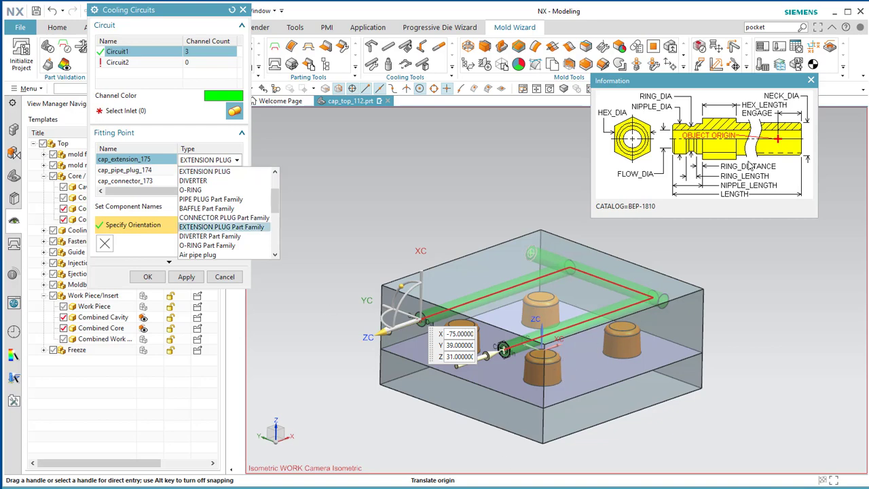
click(216, 227)
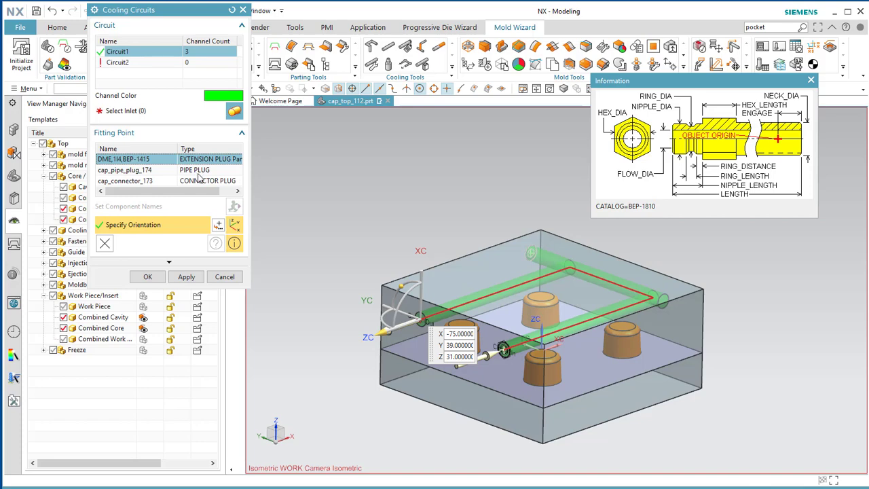
- Change the connector fitting to EXTENSION PLUG, keep the pipe plug type, and confirm the fittings
click(200, 170)
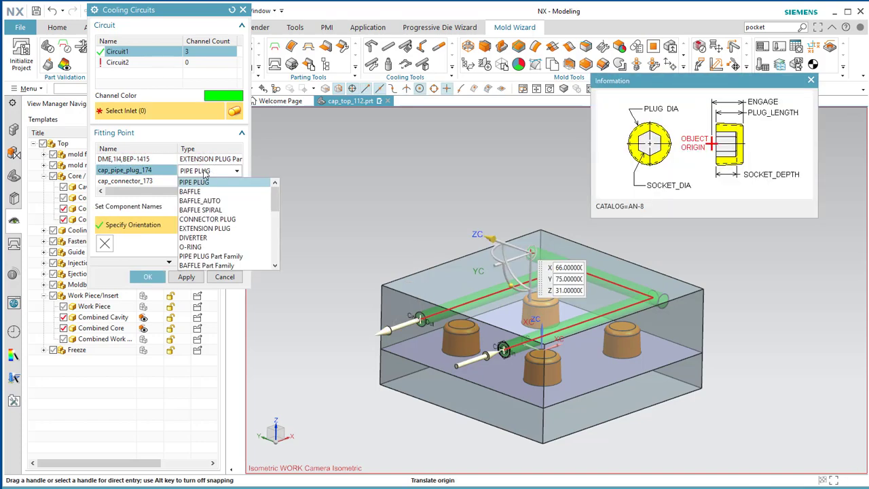
click(204, 172)
scroll(528, 281, up, 5)
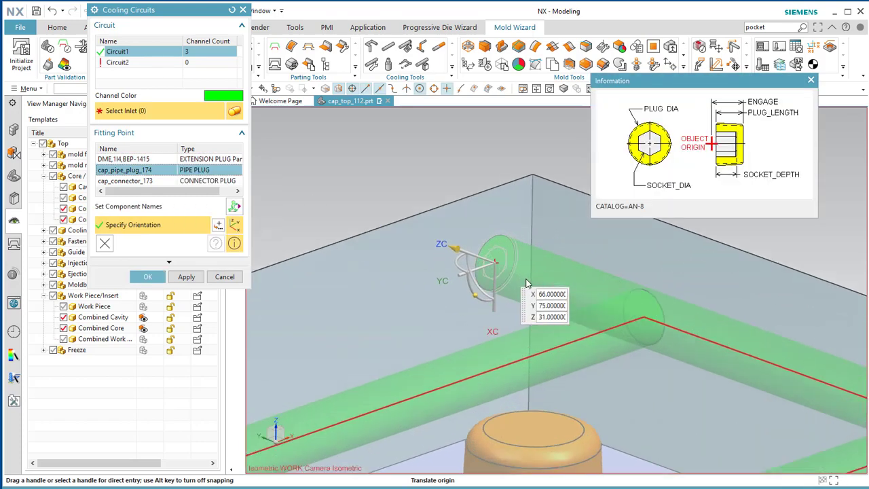
scroll(536, 268, down, 5)
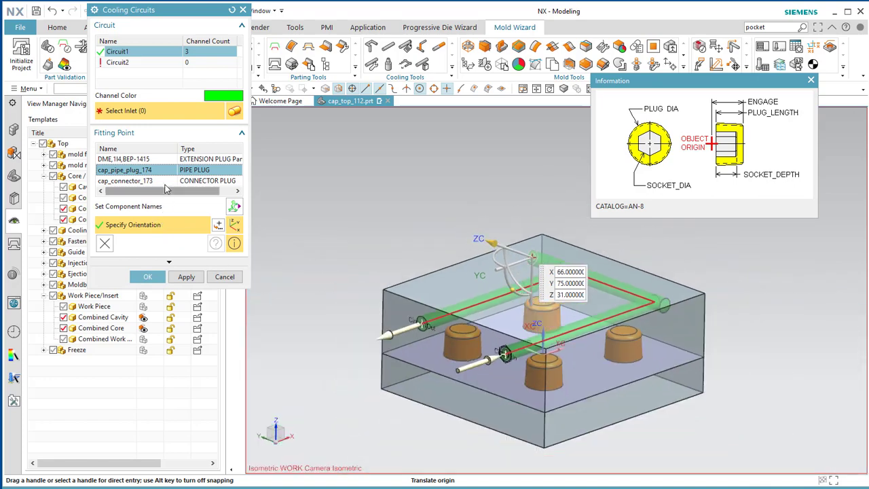
click(153, 182)
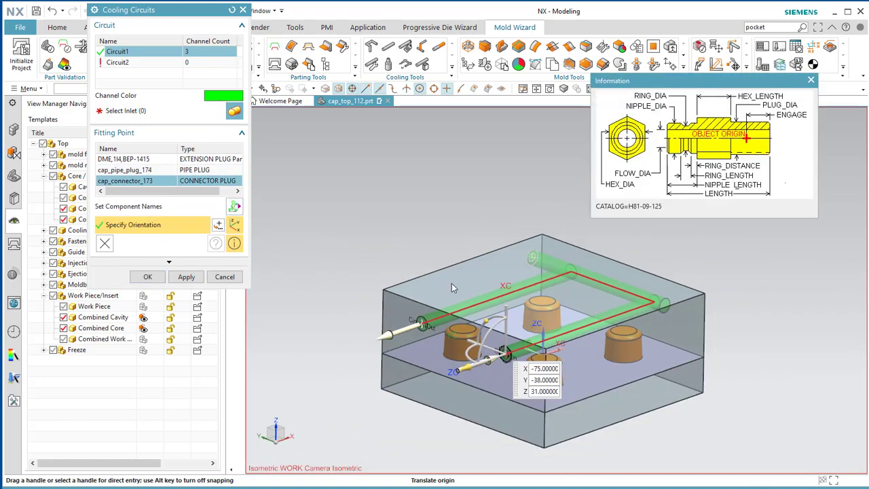
click(205, 182)
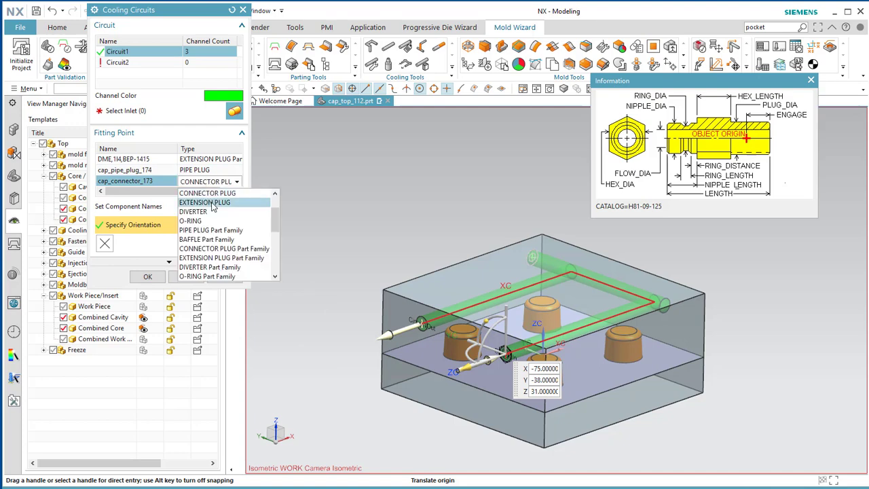
click(212, 203)
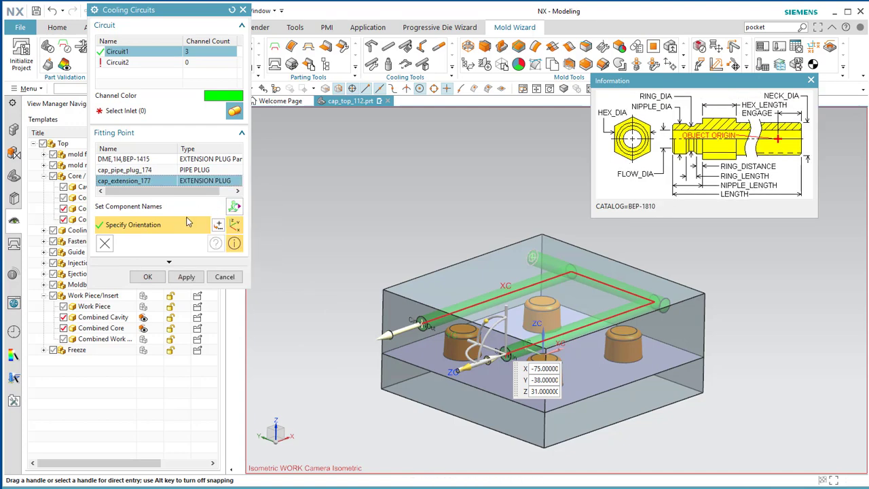
click(147, 276)
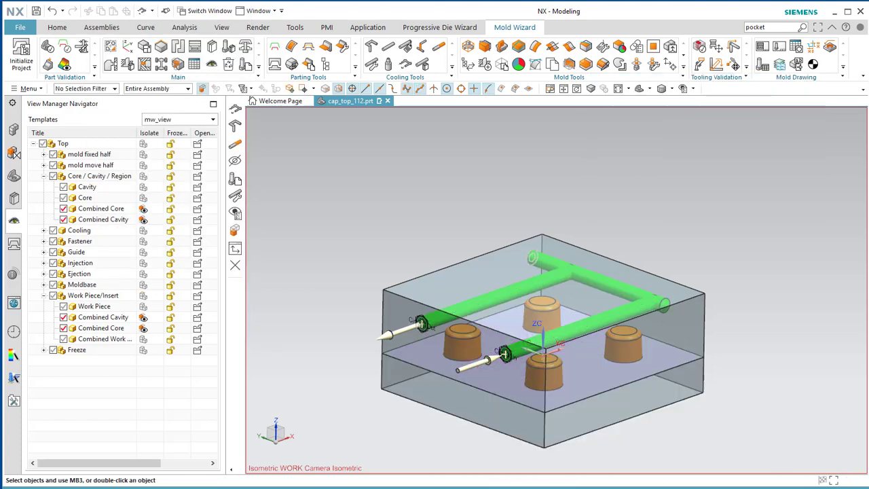
- Make cap_extension_177 a DME,1/4,BEP-1415 EXTENSION PLUG part family fitting and confirm
click(236, 182)
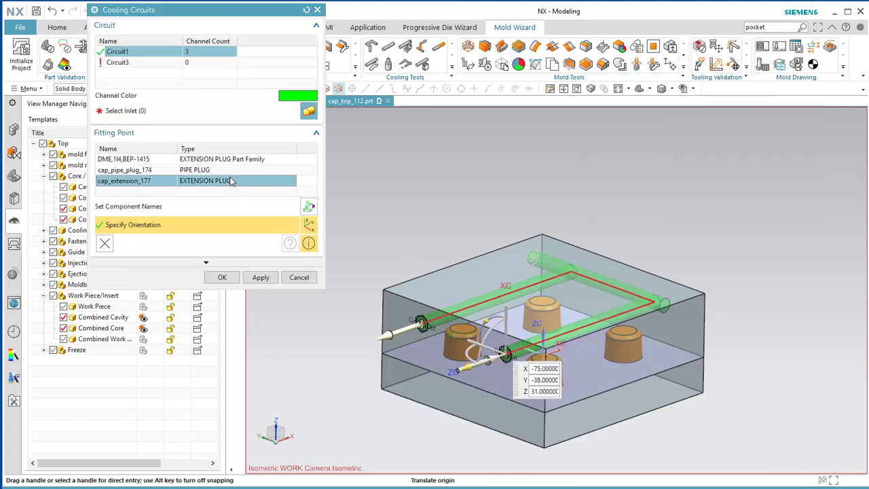
click(234, 181)
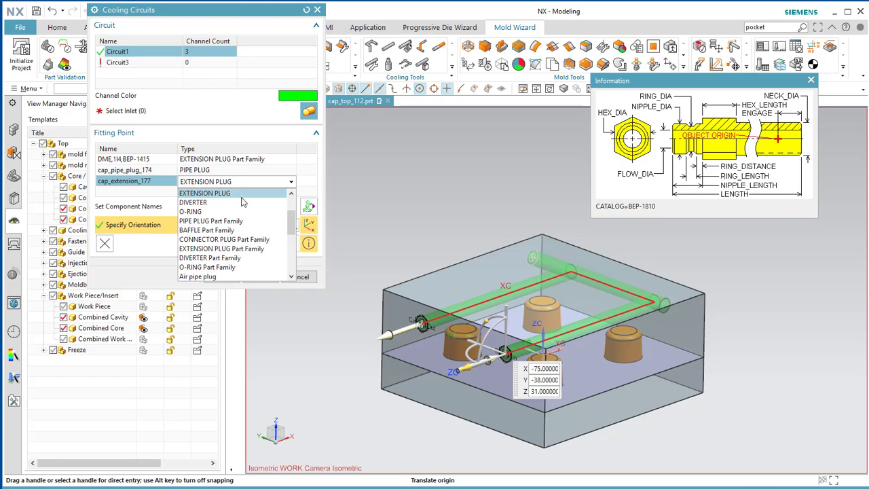
click(251, 248)
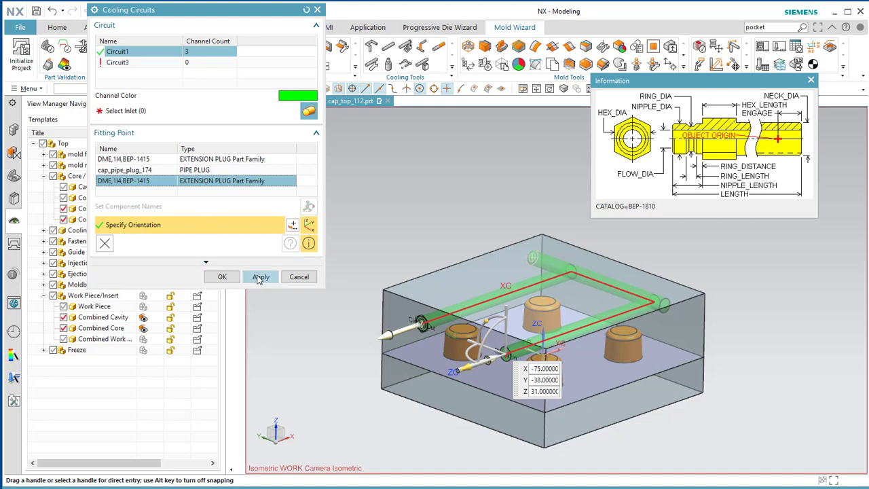
click(221, 277)
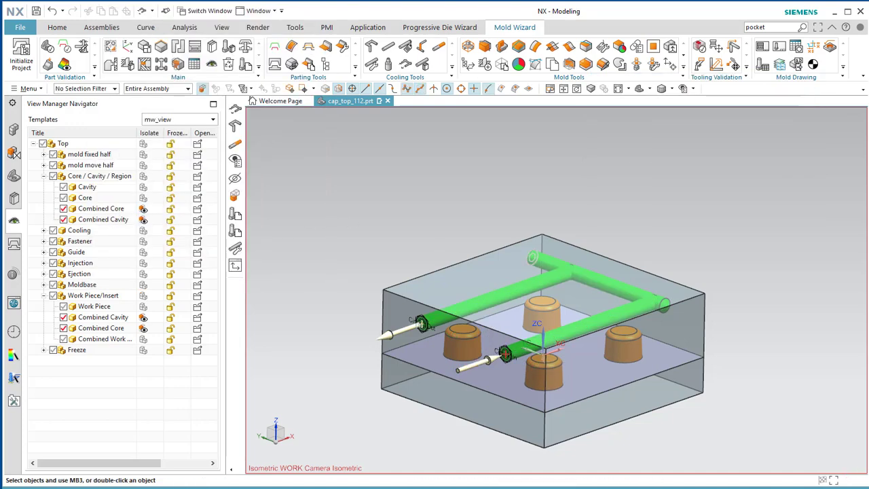
- Build the pipe_plug concept component into the model in Concept Design
click(246, 65)
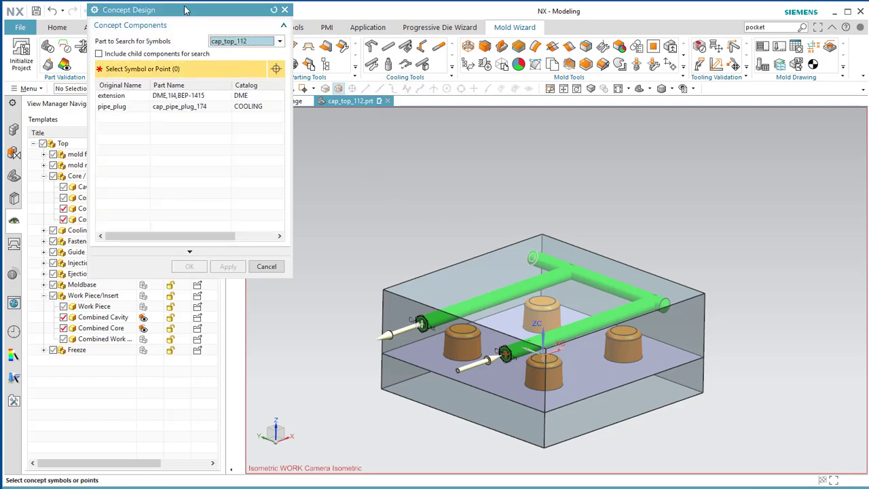
drag(187, 17, 186, 133)
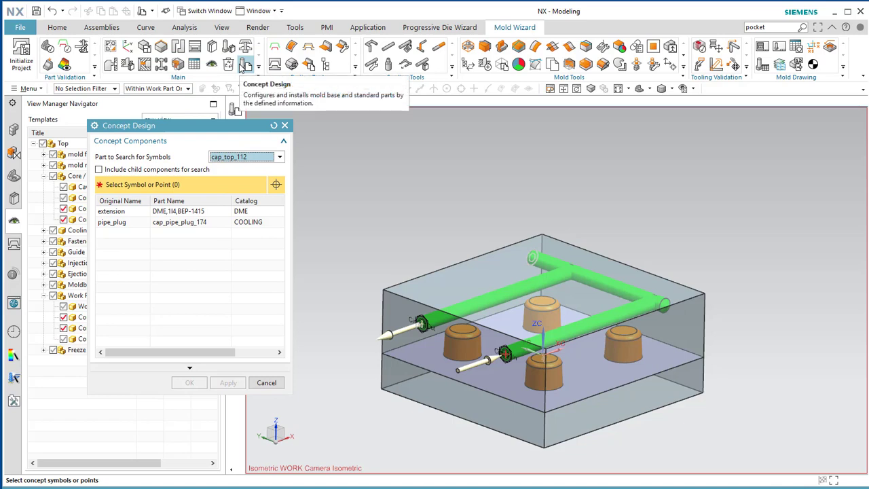
click(127, 226)
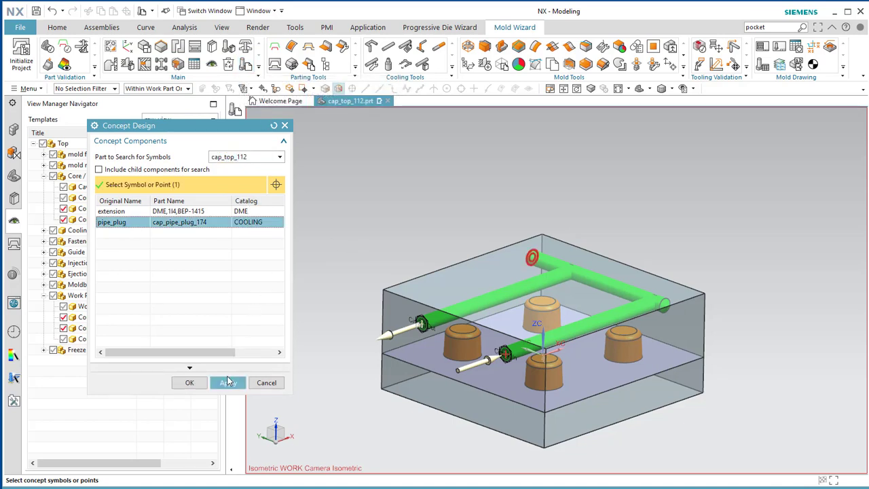
click(228, 382)
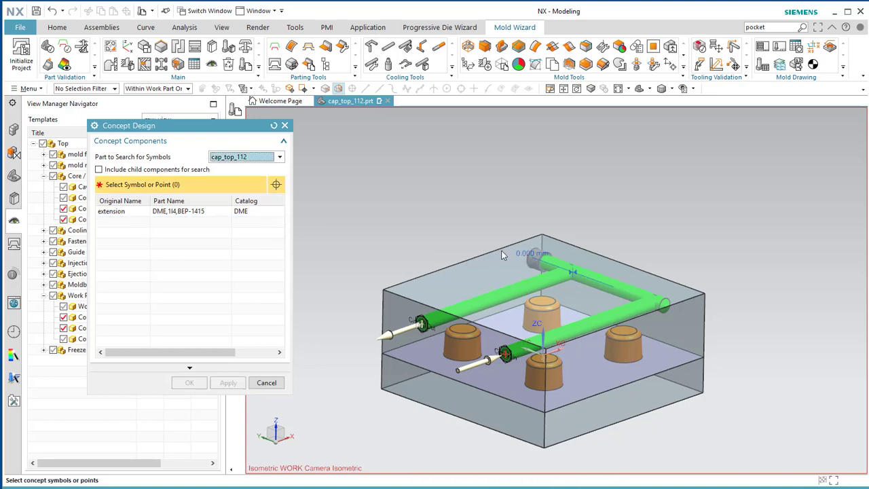
- Build both DME,1/4,BEP-1415 extension plugs as real components and close Concept Design
scroll(532, 254, up, 10)
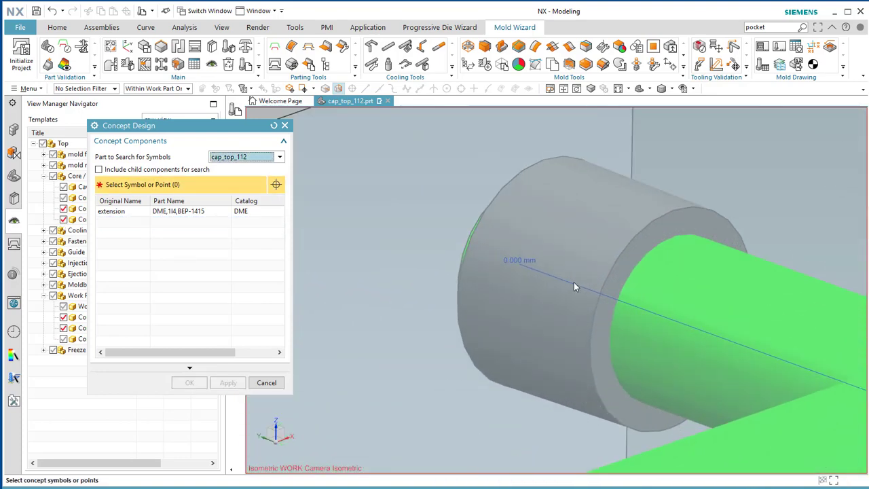
scroll(577, 270, down, 10)
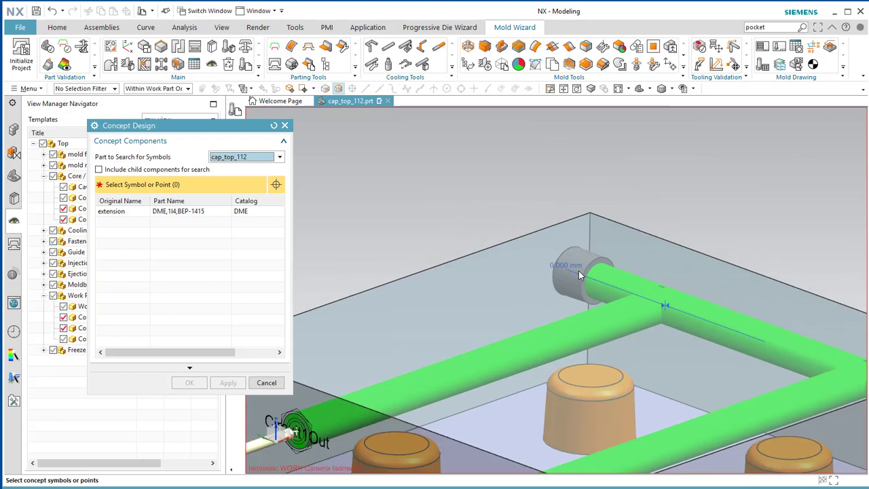
click(132, 214)
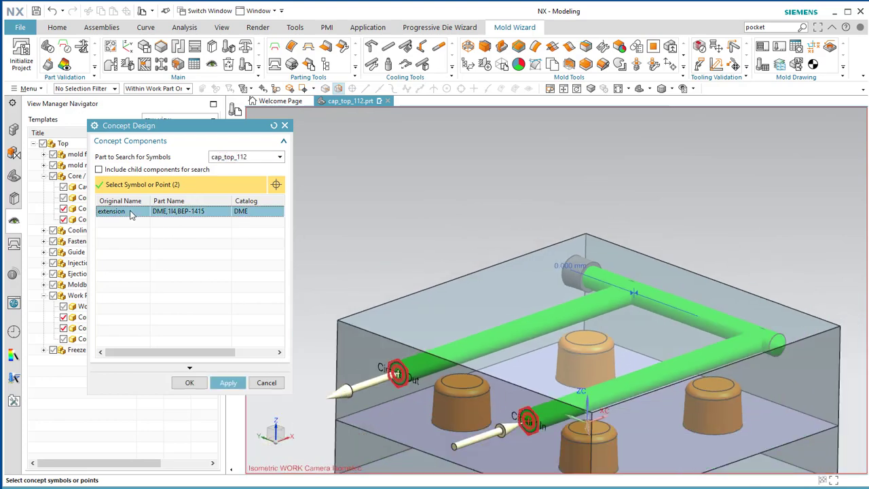
click(226, 383)
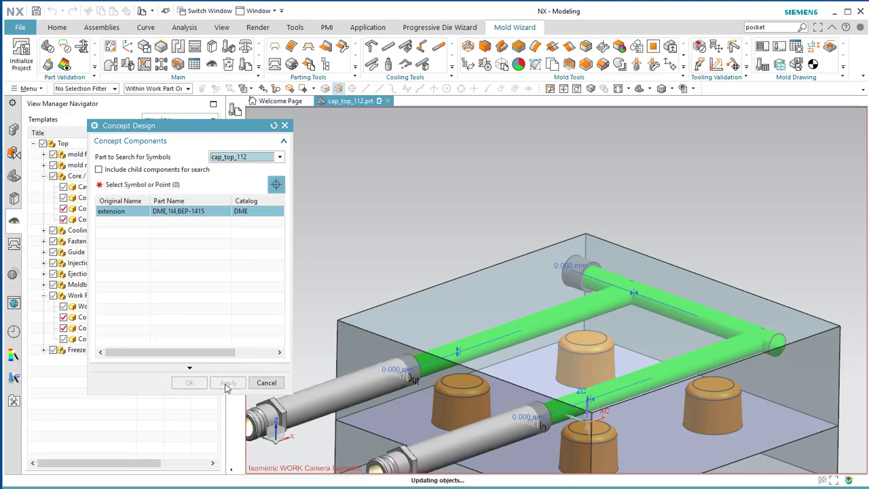
scroll(478, 217, down, 4)
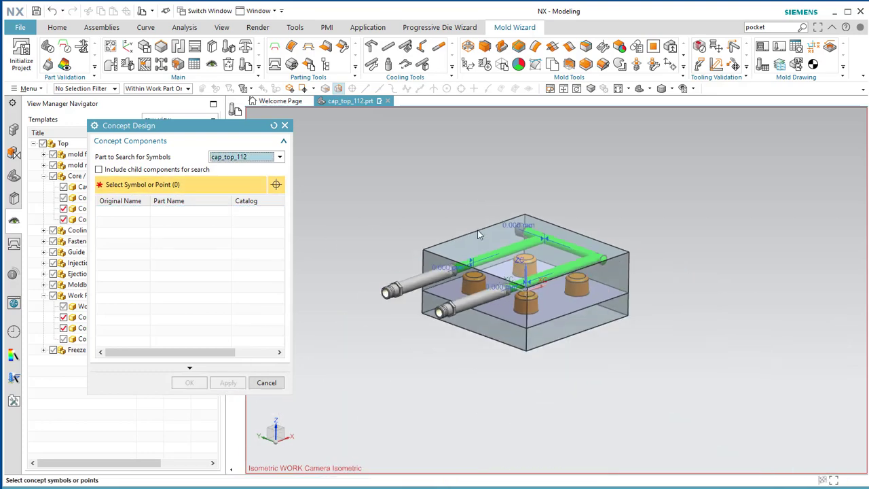
click(272, 384)
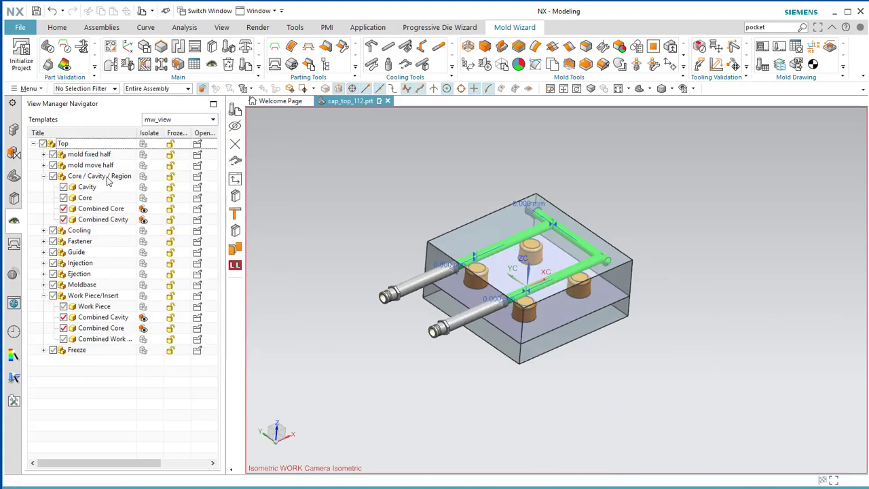
- Show the mold fixed half and mold move half in the View Manager
click(53, 154)
click(53, 165)
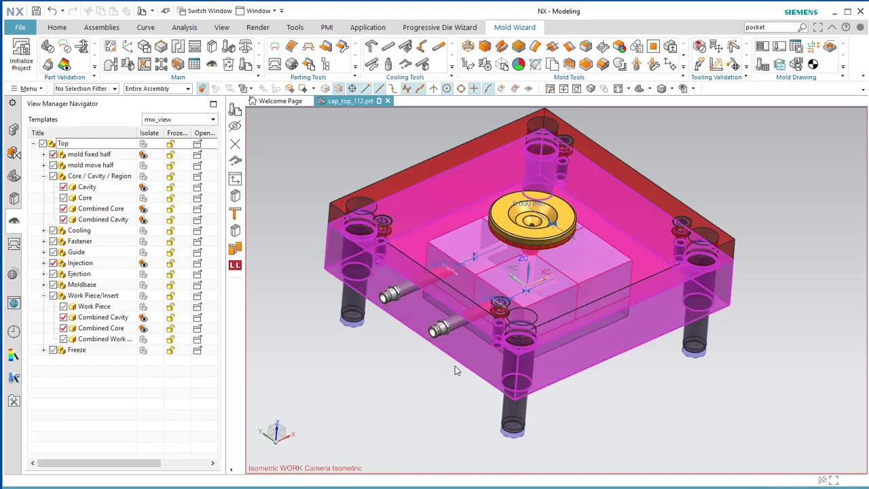
middle_drag(420, 388, 507, 237)
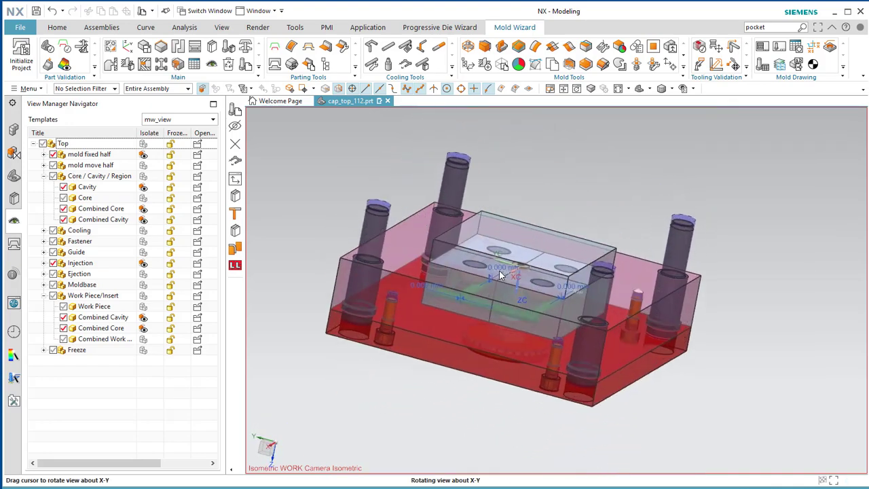
right_click(506, 236)
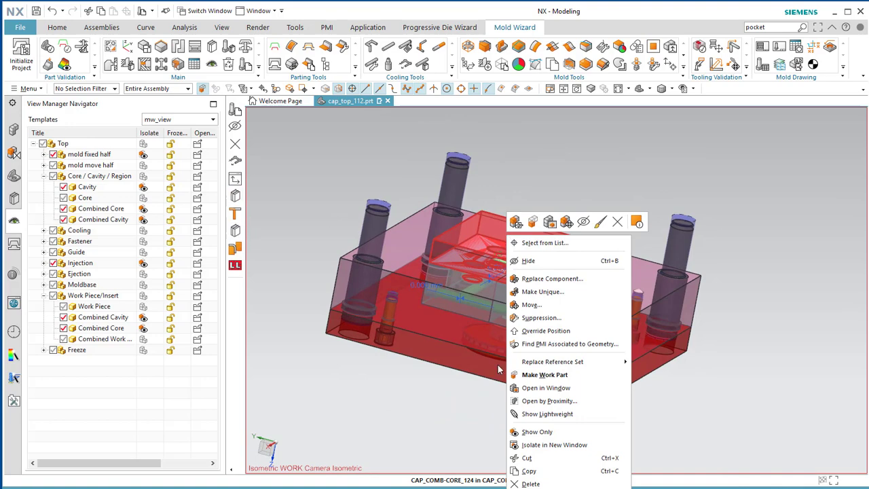
key(Escape)
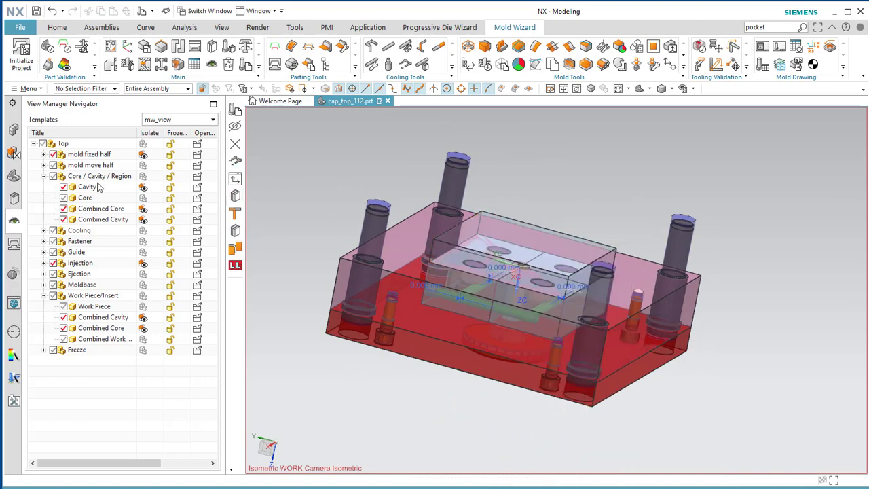
- Hide the Combined Core to expose the combined cavity's four cap openings
click(63, 209)
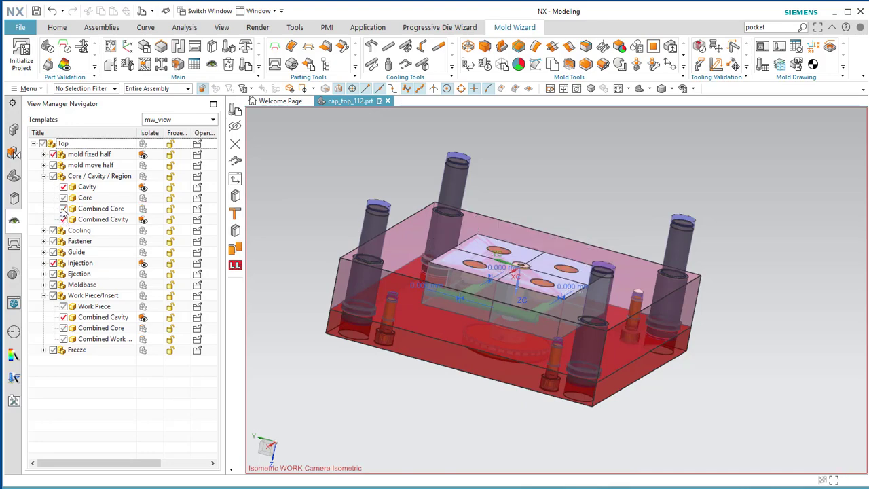
middle_drag(589, 178, 644, 258)
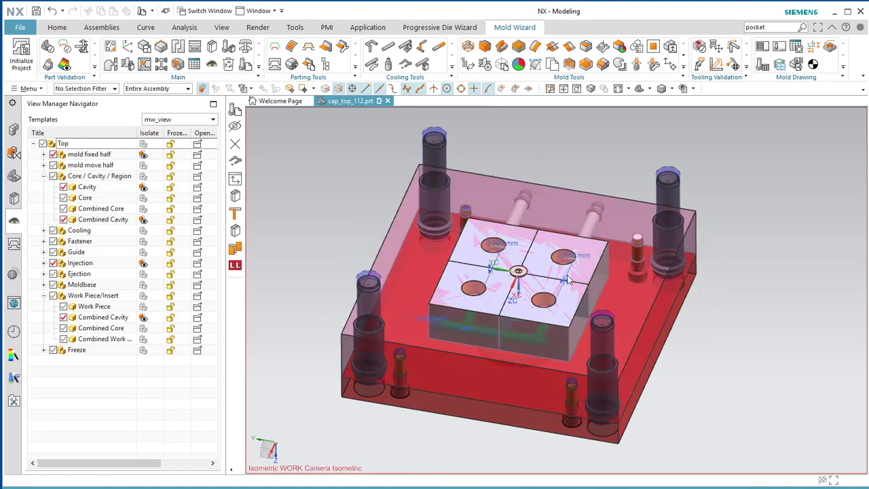
scroll(632, 302, up, 3)
shift+middle_drag(632, 302, 761, 346)
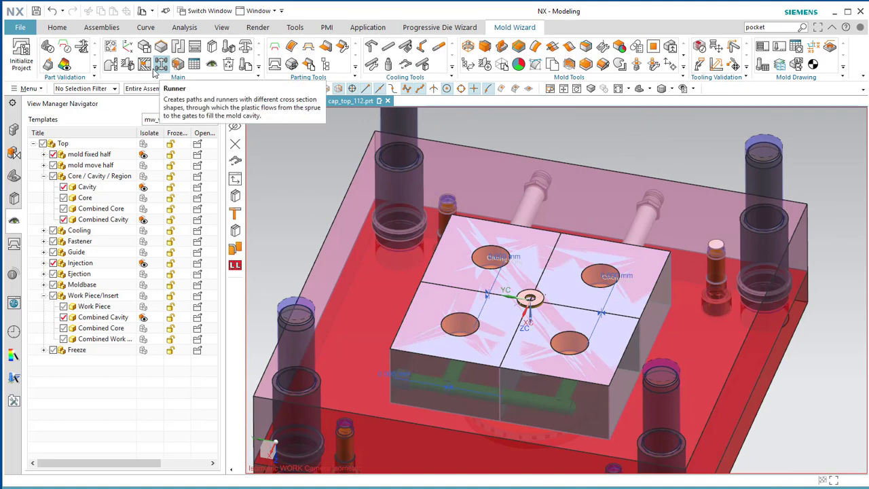
- Choose the H-shaped Runner[4] as the Design Fill component
click(145, 66)
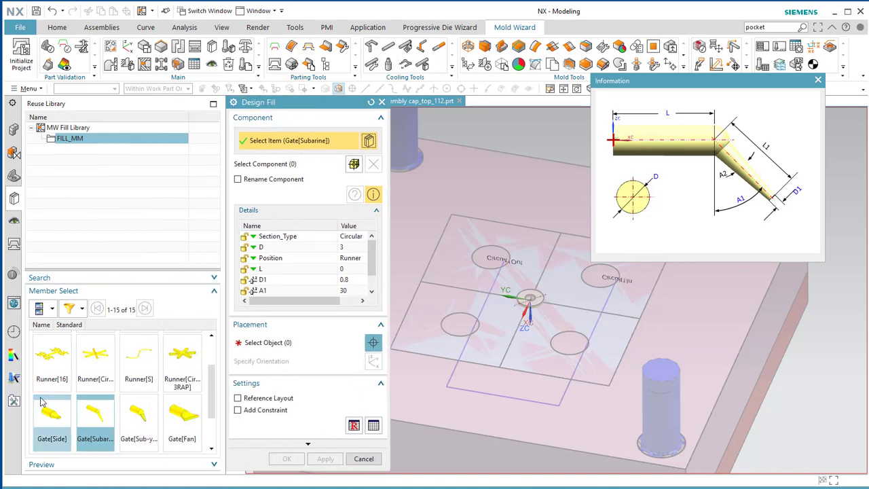
scroll(68, 383, up, 3)
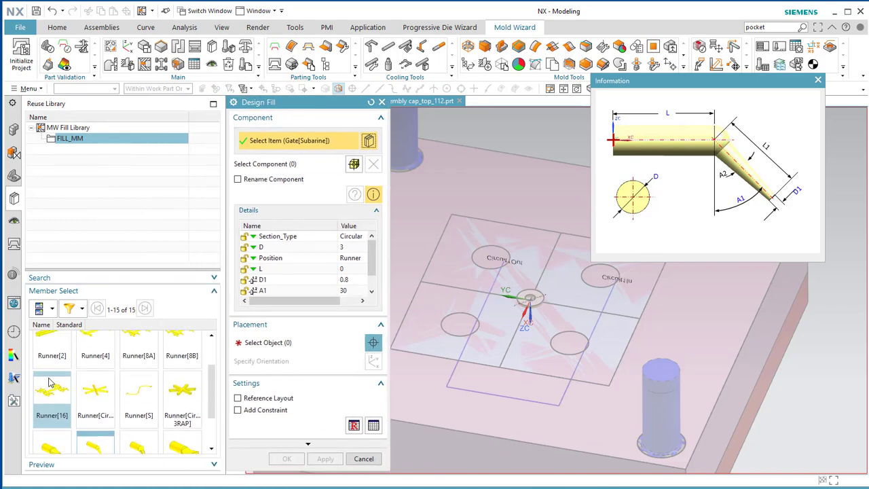
click(95, 360)
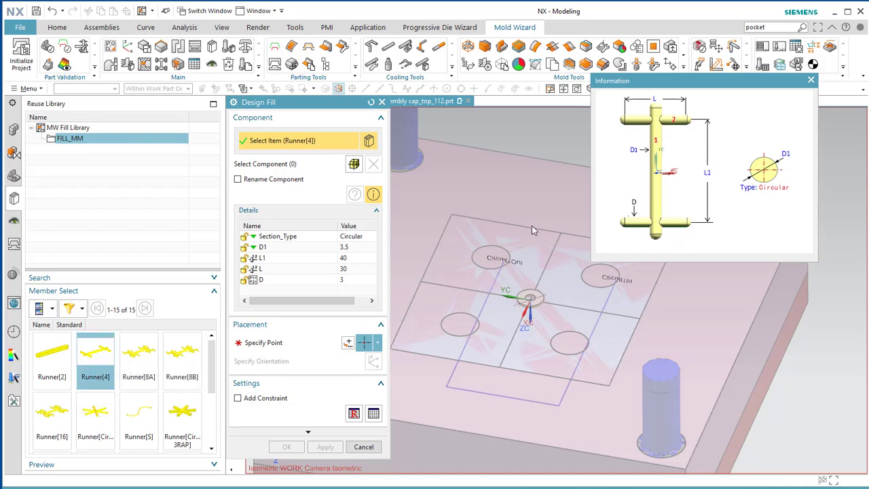
drag(316, 104, 198, 92)
- Set the runner's D1 to 6.5 so D becomes 6, with L 50 and L1 40
click(225, 235)
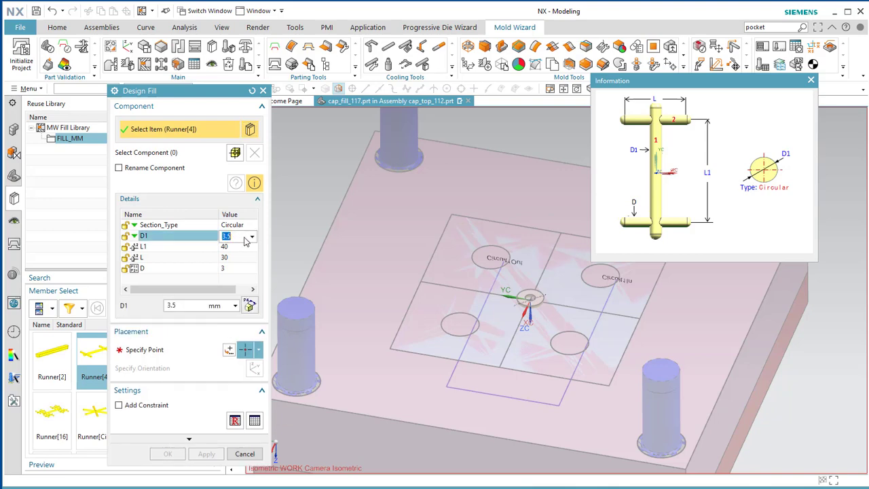
click(252, 237)
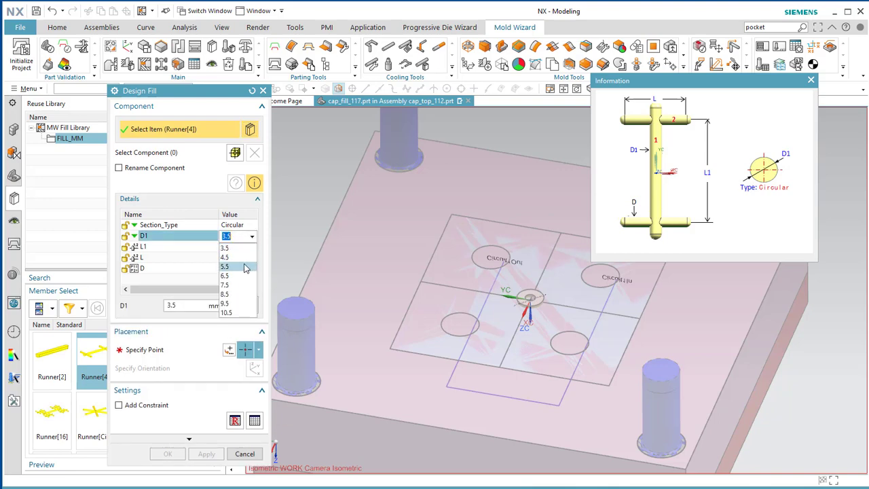
click(231, 266)
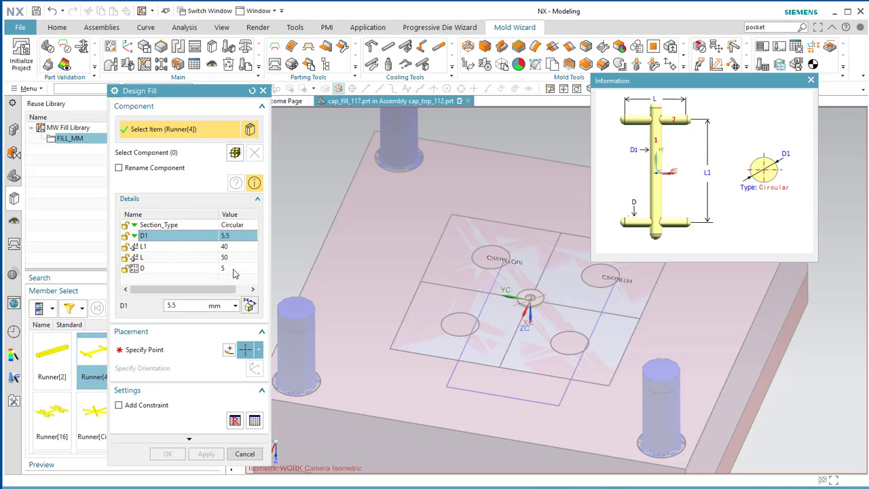
click(233, 271)
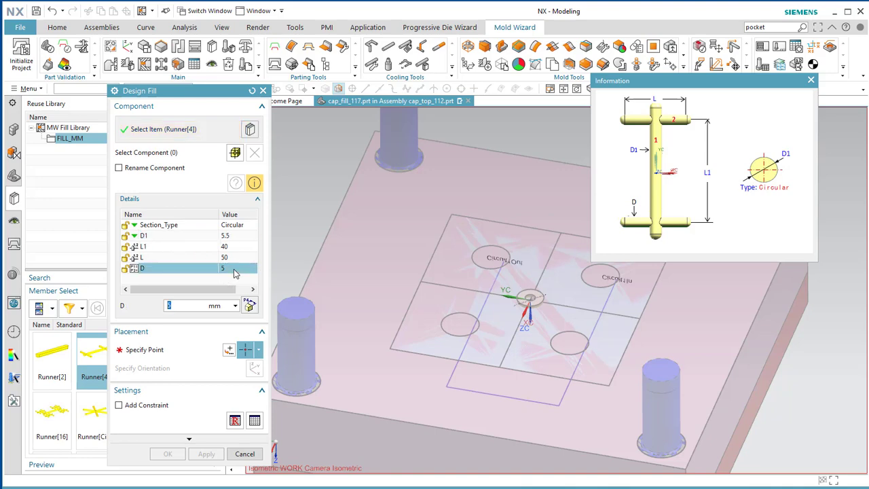
click(235, 272)
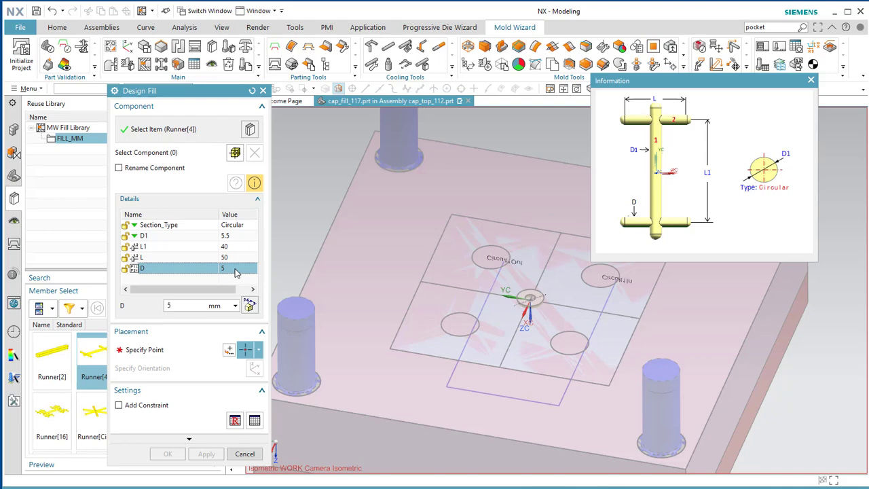
click(237, 270)
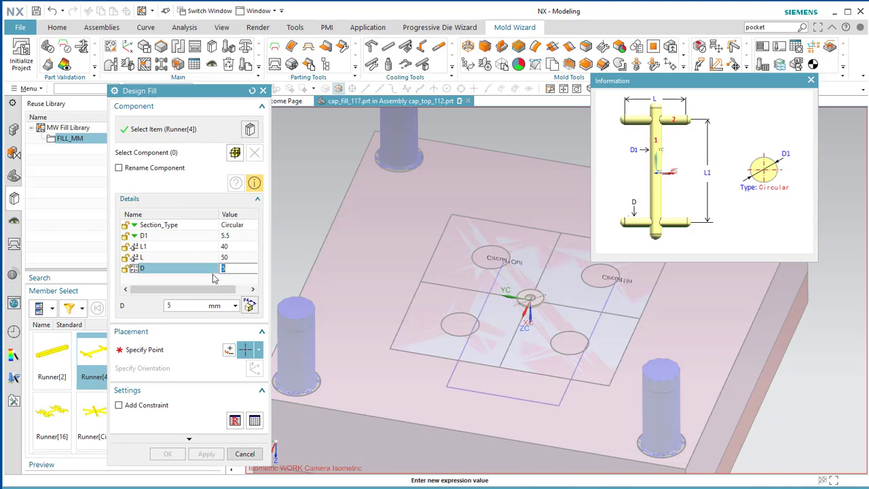
click(239, 237)
click(251, 238)
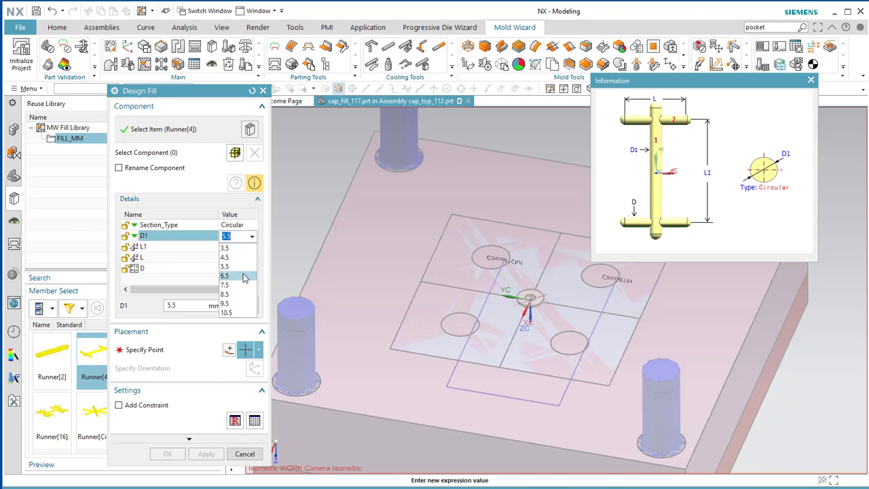
click(244, 266)
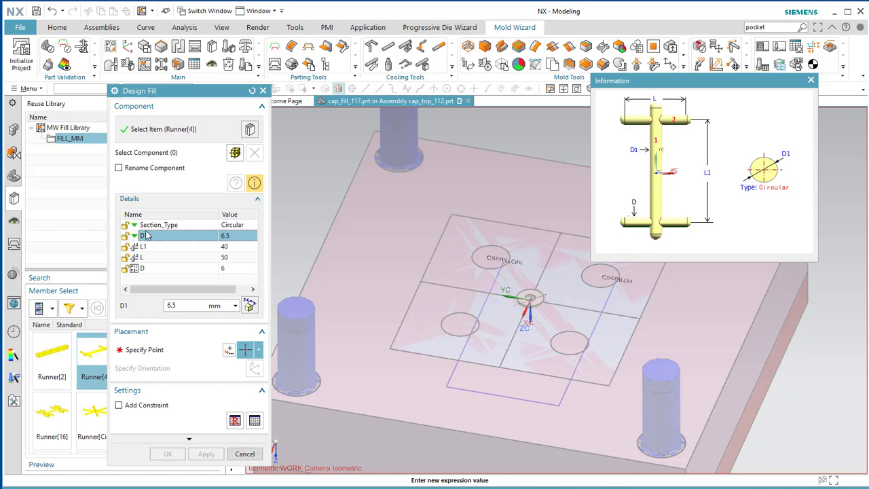
- Place the runner at the origin 0,0,0 on the sprue, dismissing the read-only warning
click(156, 350)
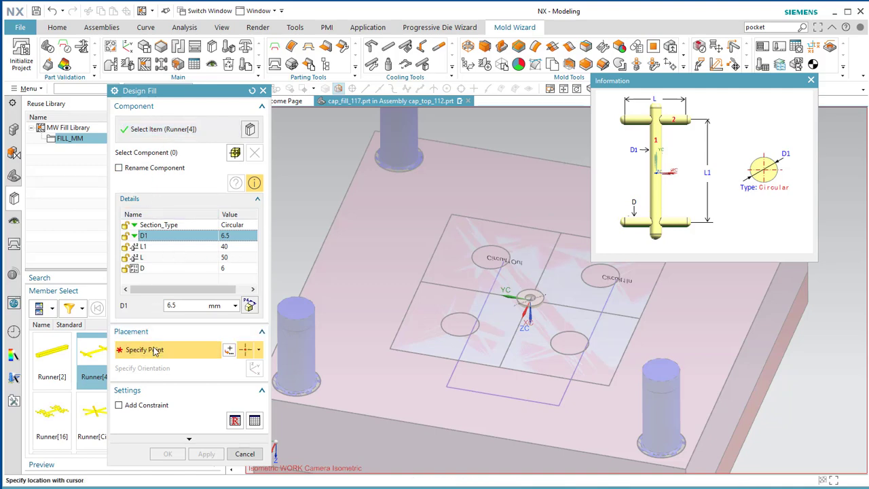
click(228, 350)
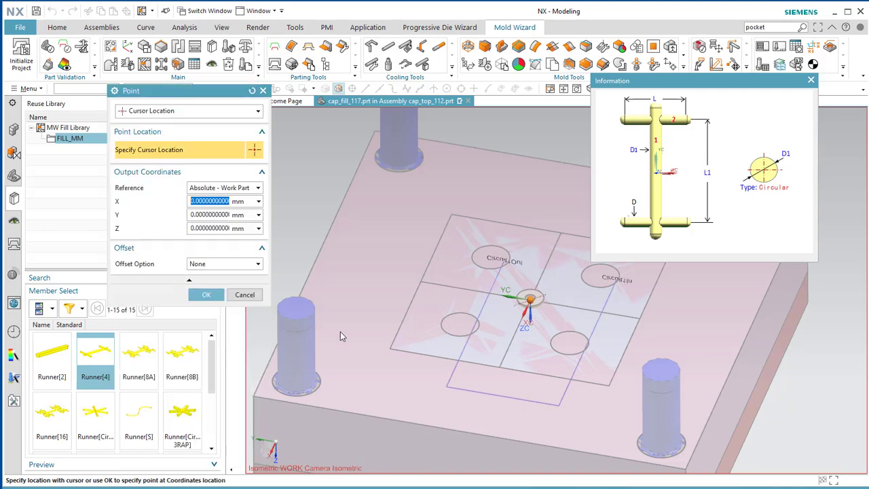
click(205, 294)
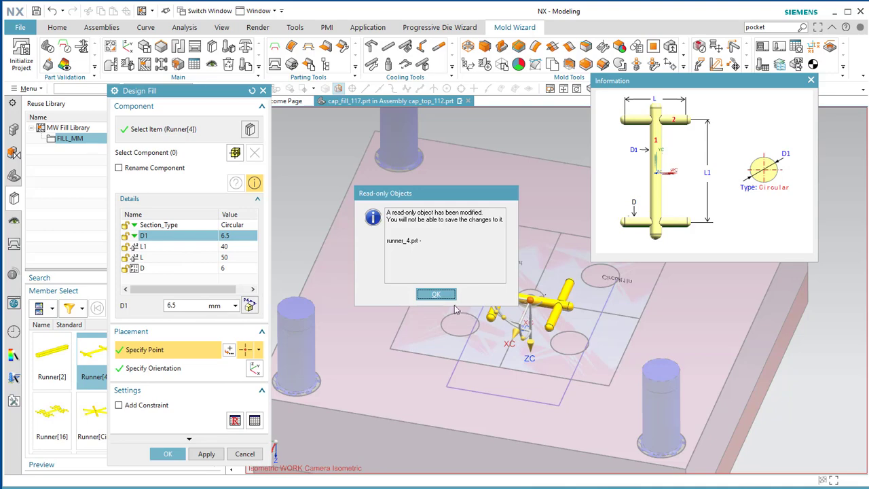
click(435, 294)
scroll(615, 344, up, 4)
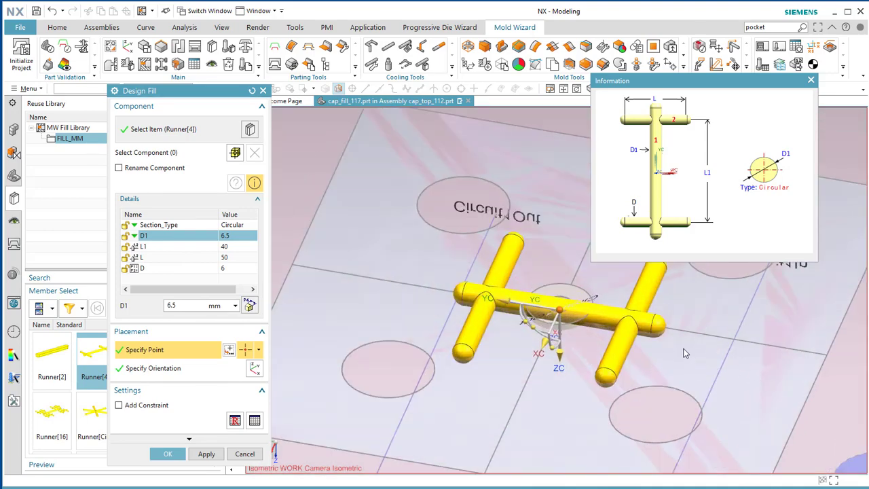
middle_drag(519, 367, 512, 406)
drag(676, 88, 744, 25)
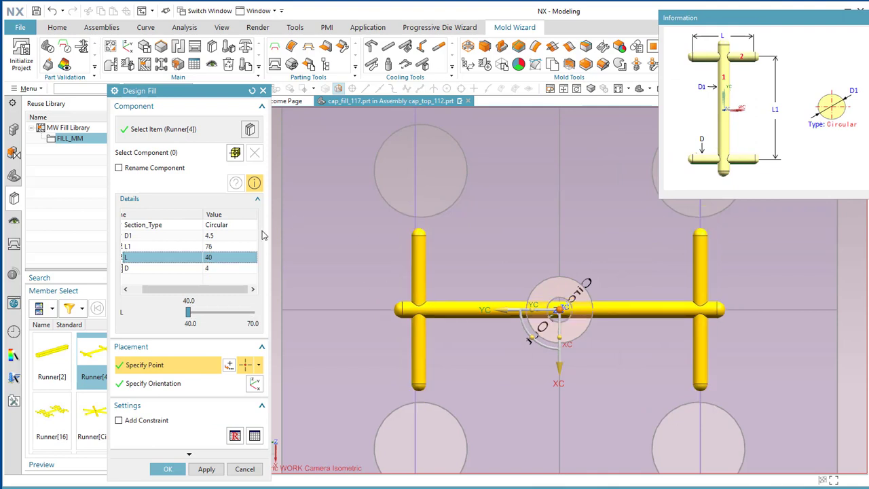
- Size the runner to D1 4.5, L1 76, L 40 and D 4, and finish the fill
click(229, 245)
click(229, 236)
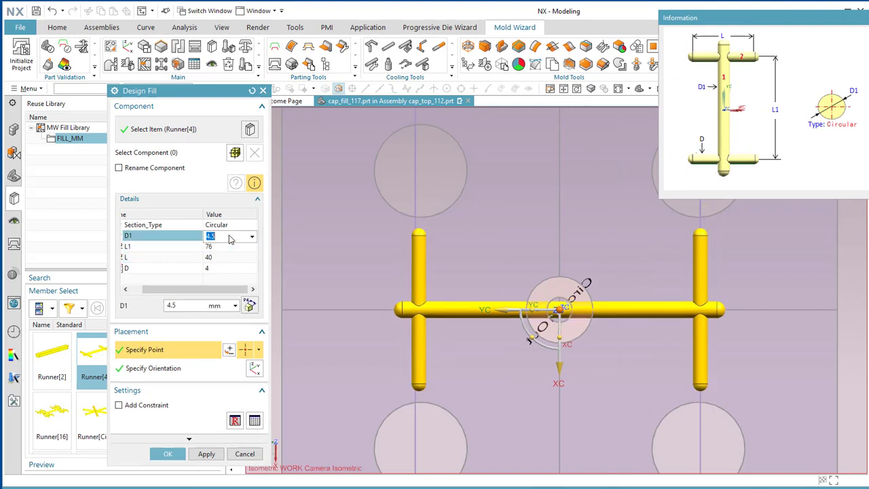
click(229, 248)
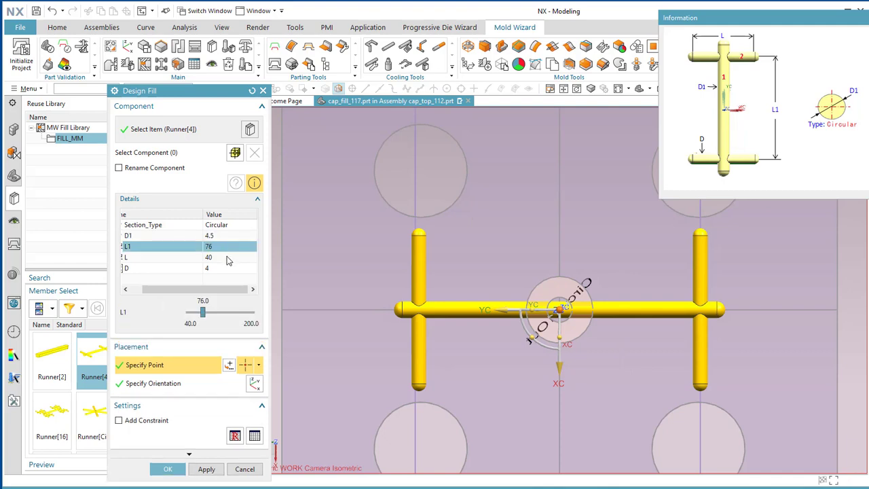
click(228, 258)
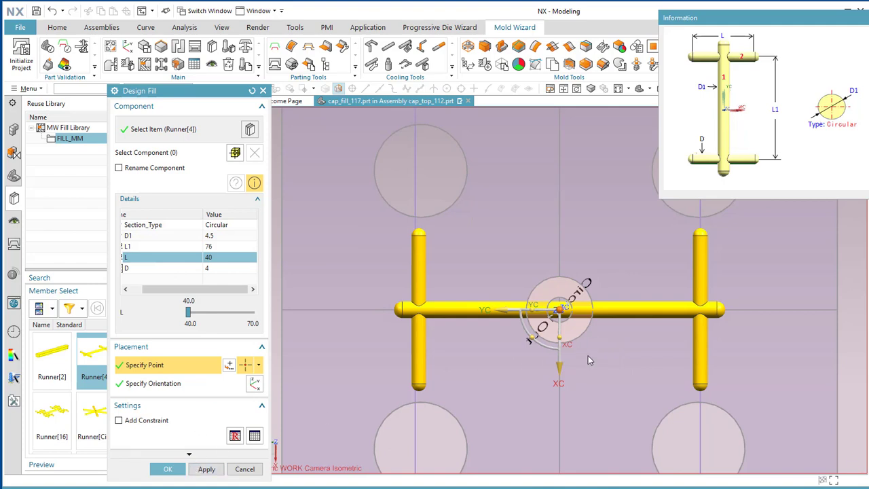
scroll(588, 357, down, 1)
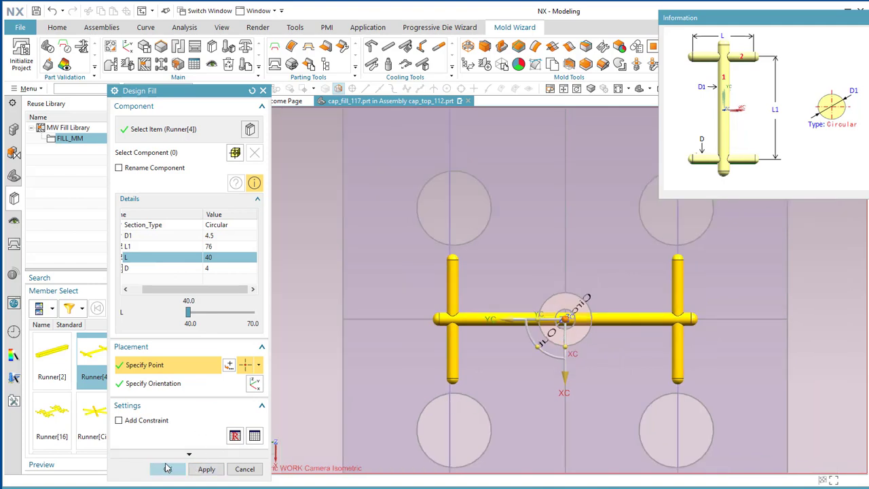
click(168, 470)
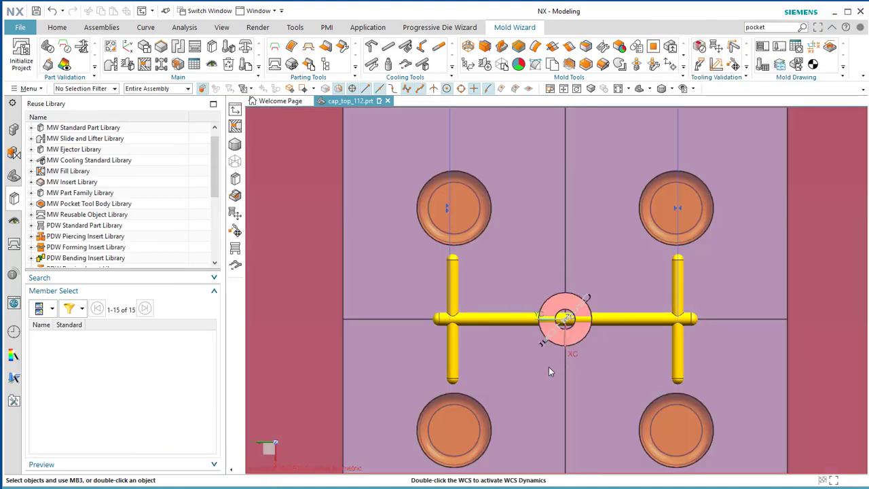
- Choose Gate[Subarine] as the Design Fill component
middle_drag(548, 367, 552, 355)
scroll(459, 232, up, 3)
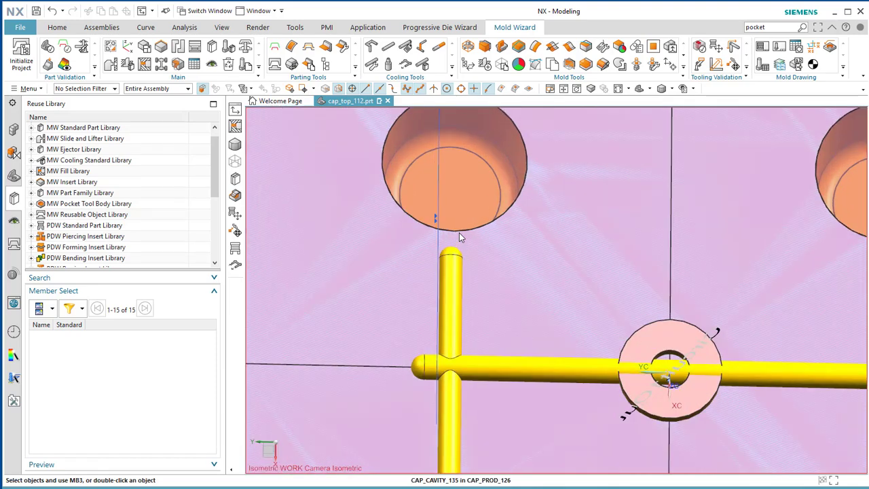
scroll(409, 201, up, 3)
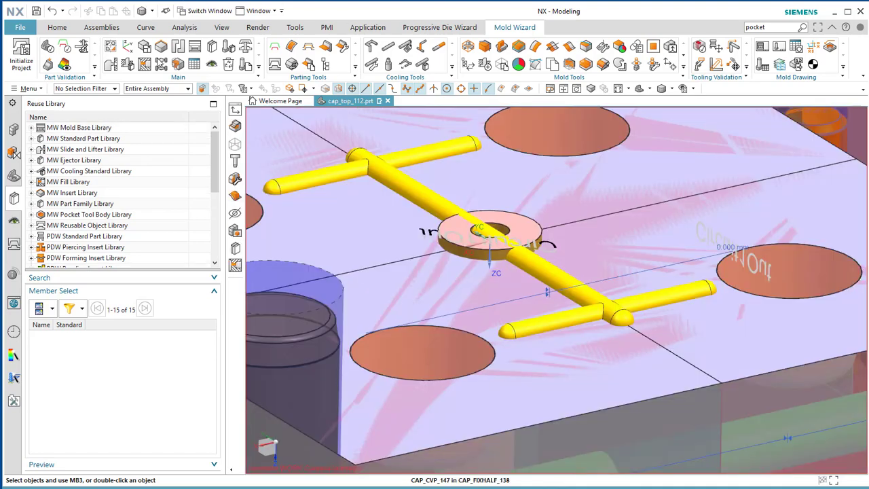
click(144, 64)
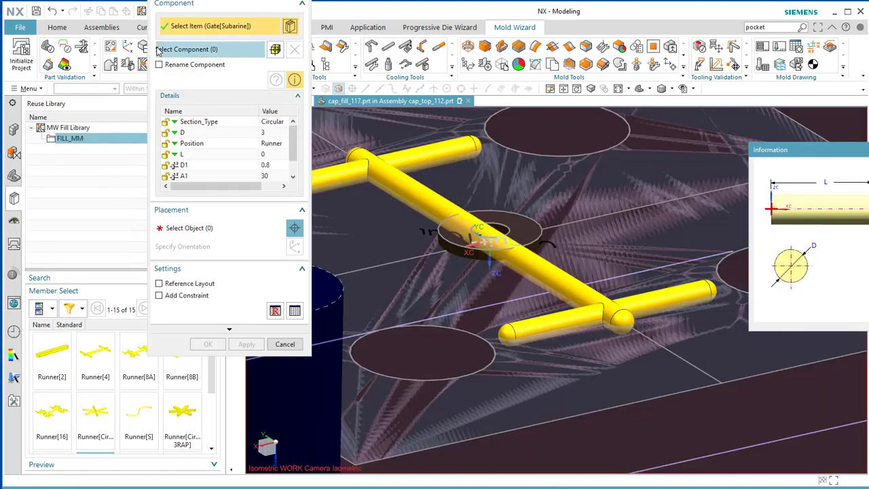
scroll(91, 429, down, 3)
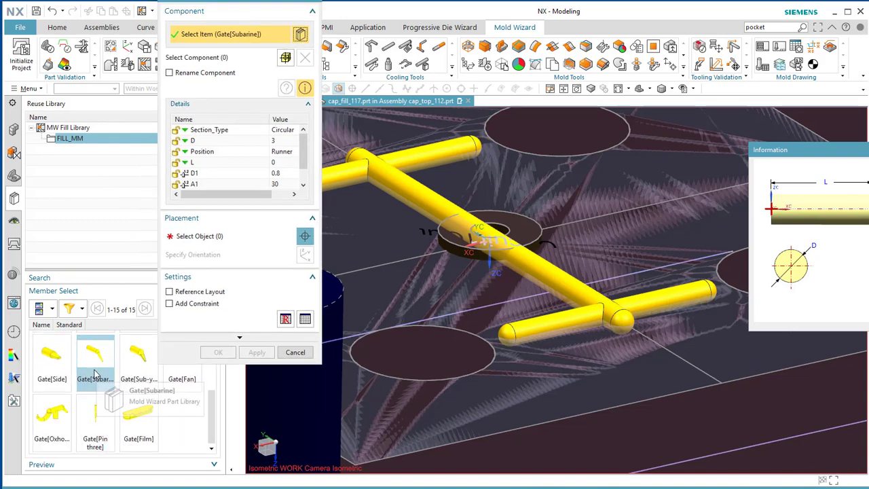
click(96, 376)
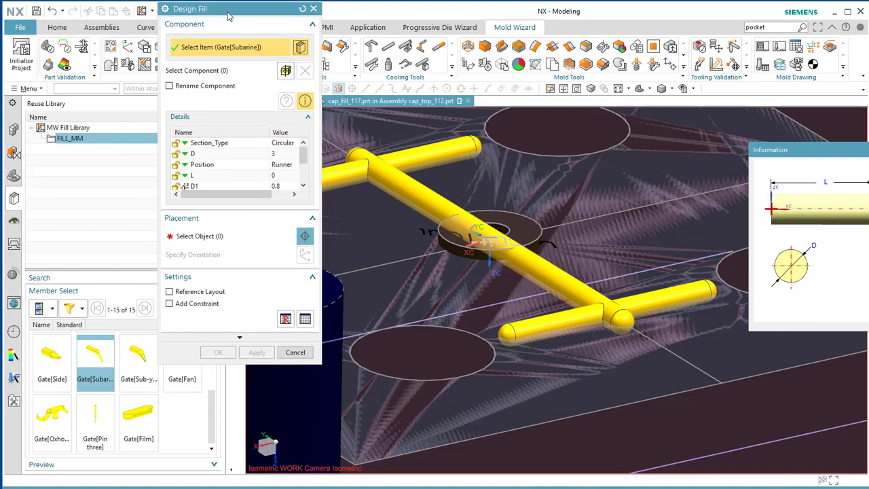
- Attach the D 3 submarine gates to the H-shaped runner body
drag(217, 2, 135, 26)
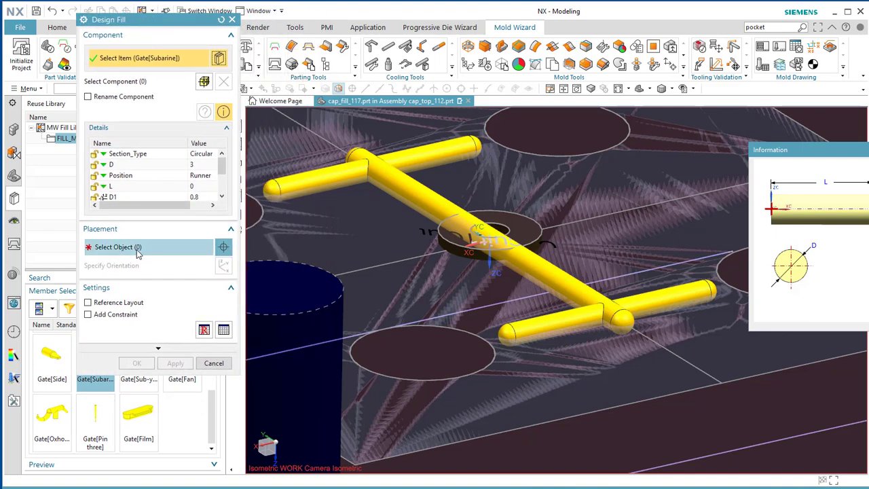
click(137, 249)
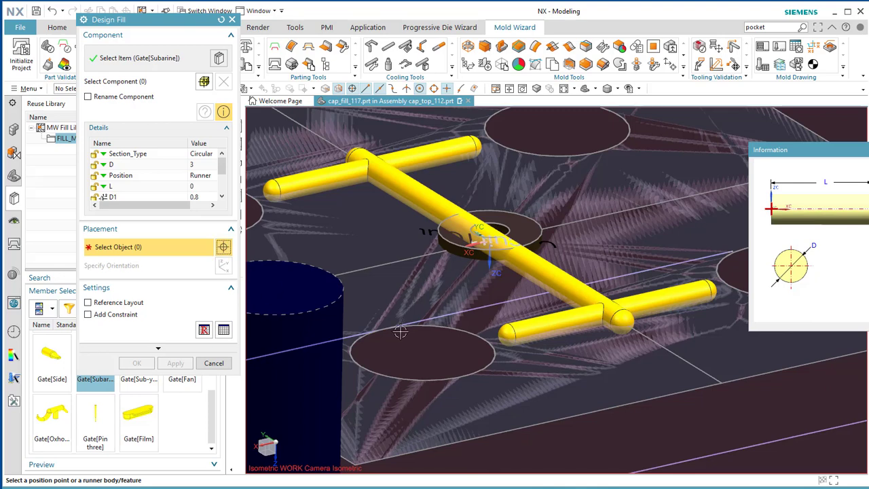
click(508, 334)
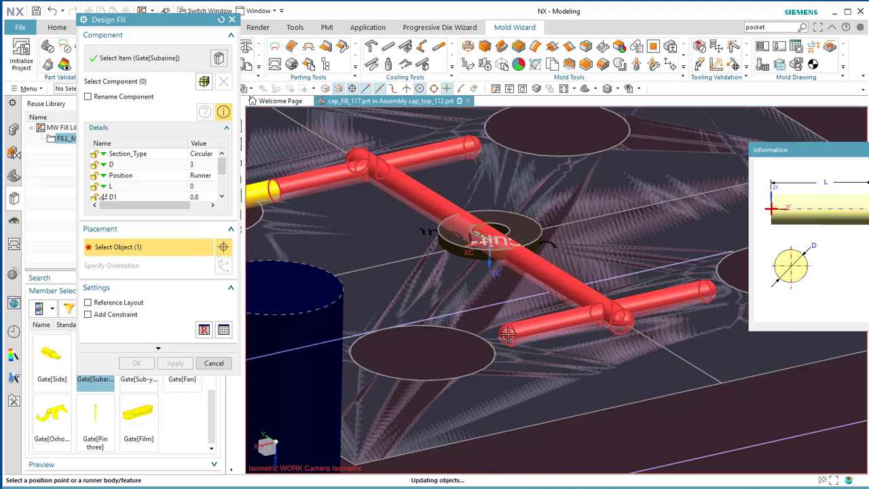
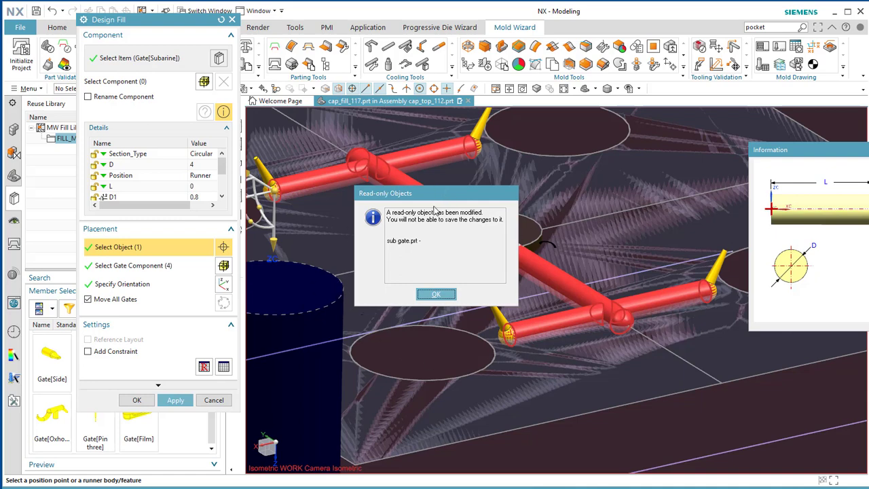
- Move the Read-only Objects warning aside, view the runner side-on, and dismiss it
drag(445, 195, 357, 331)
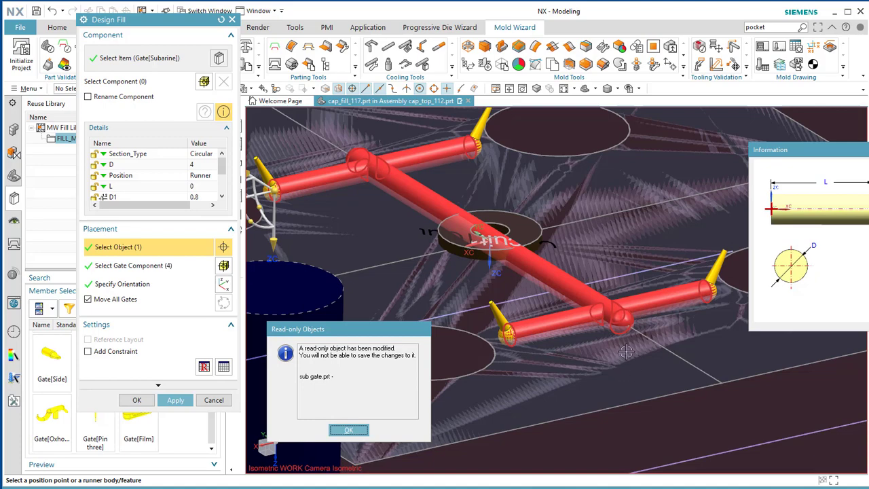
scroll(684, 370, down, 2)
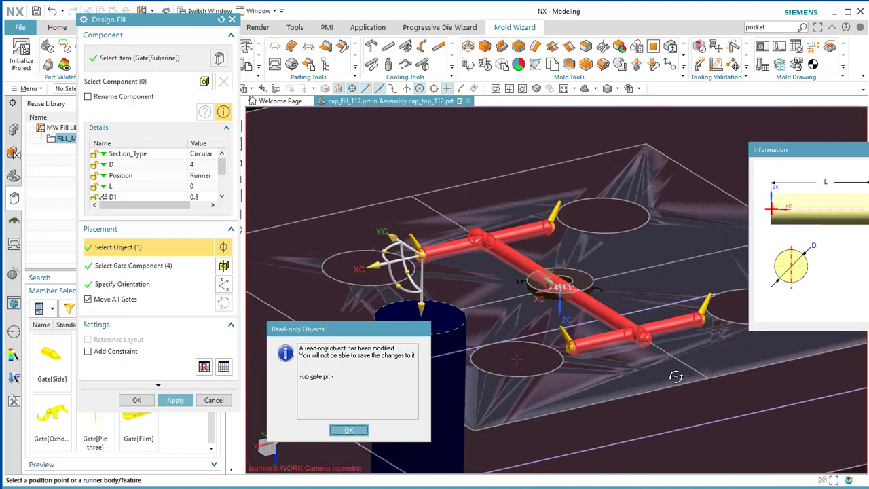
middle_drag(678, 382, 584, 362)
click(348, 429)
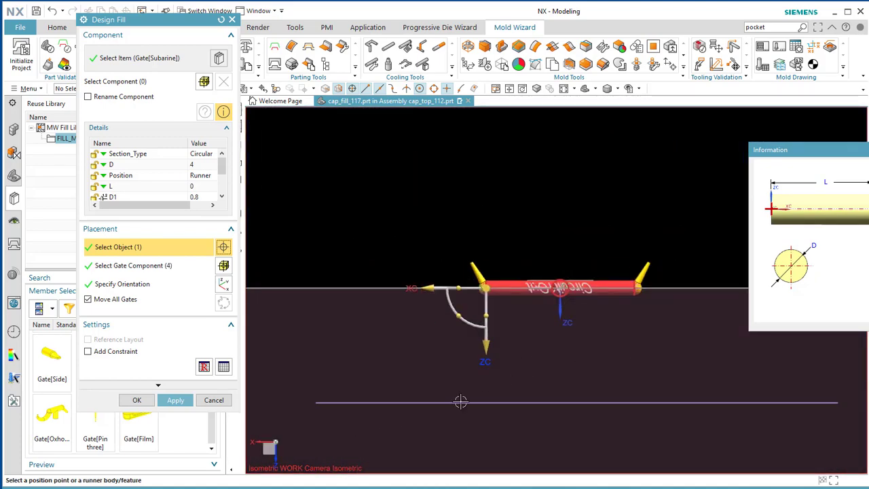
- Shift the Design Fill dialog right to uncover the part library
scroll(606, 243, up, 1)
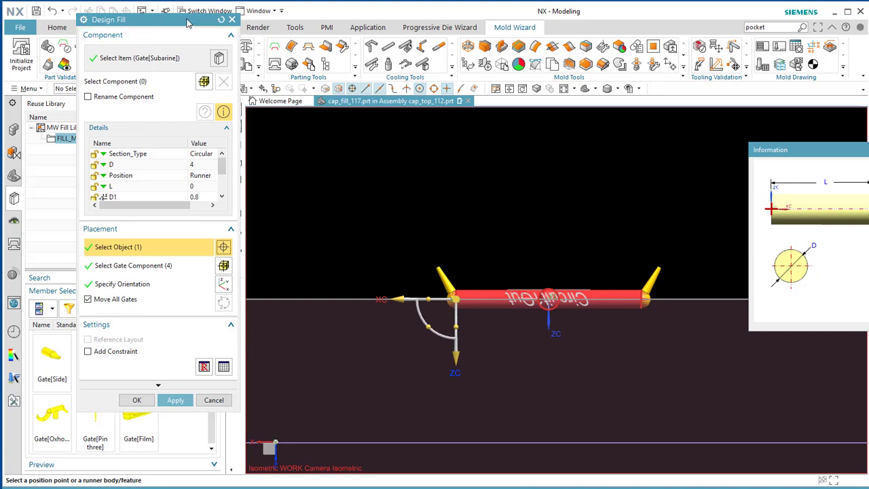
drag(187, 23, 192, 25)
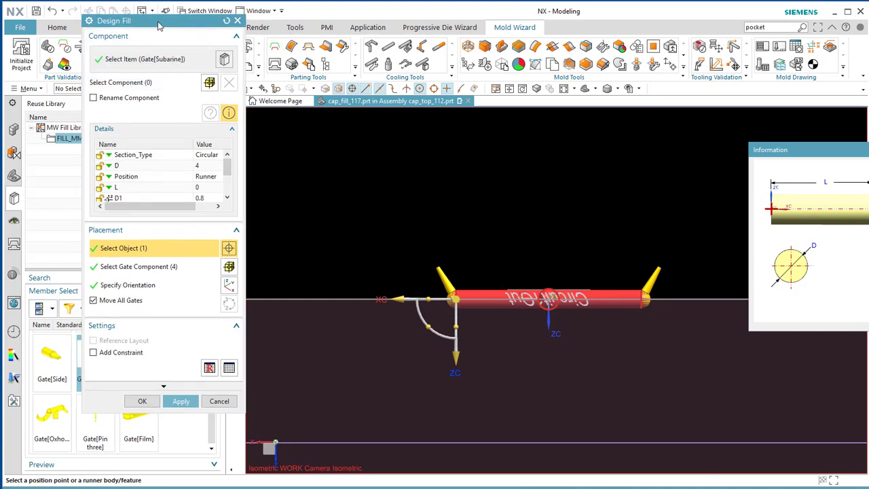
drag(158, 25, 252, 35)
- Switch the model's rendering style to Static Wireframe from the View Manager
click(13, 220)
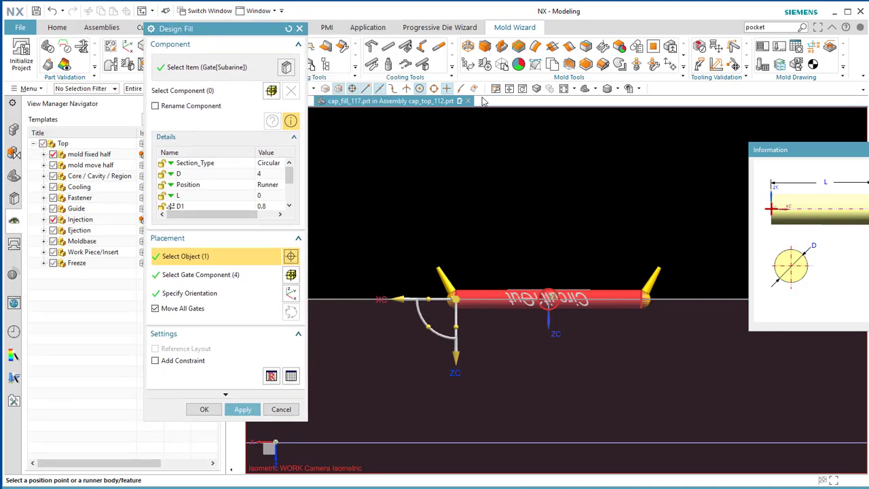
click(616, 89)
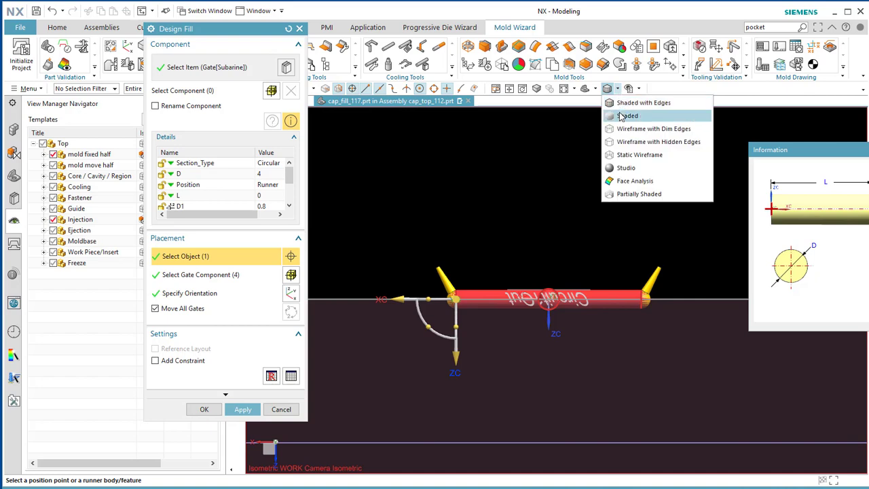
click(626, 156)
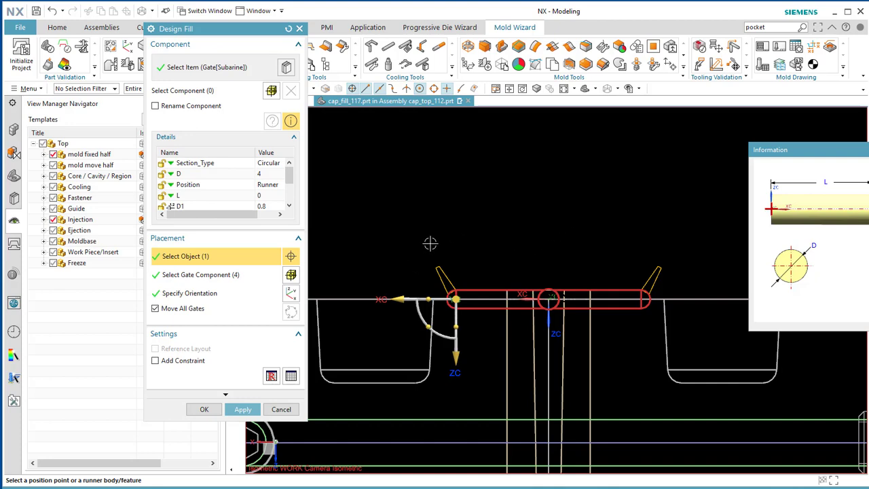
- Square the view onto the gate and rotate it -50° about YC
scroll(420, 258, up, 3)
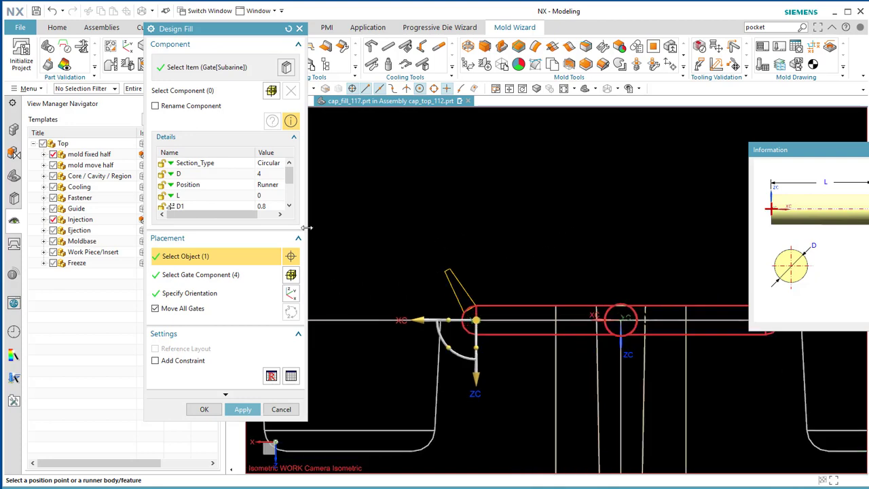
scroll(407, 255, down, 2)
middle_drag(462, 244, 537, 188)
scroll(386, 302, up, 5)
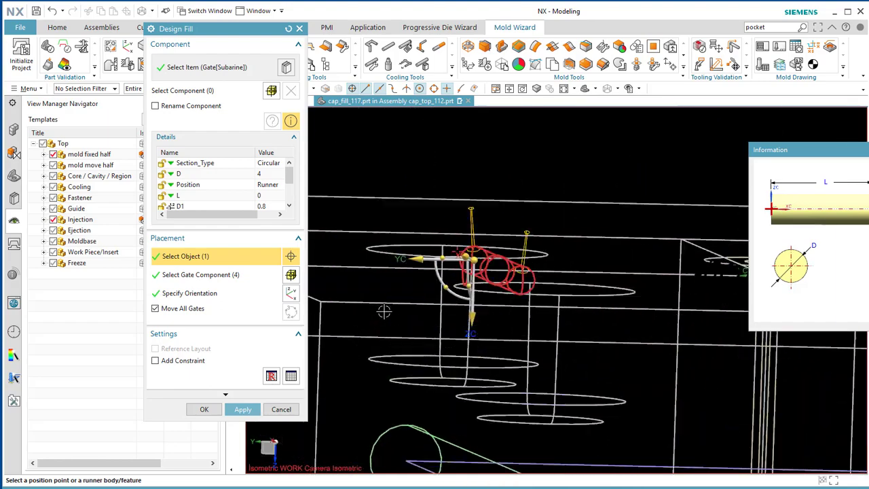
middle_drag(438, 293, 438, 301)
scroll(438, 297, down, 3)
scroll(463, 314, down, 2)
scroll(475, 291, up, 2)
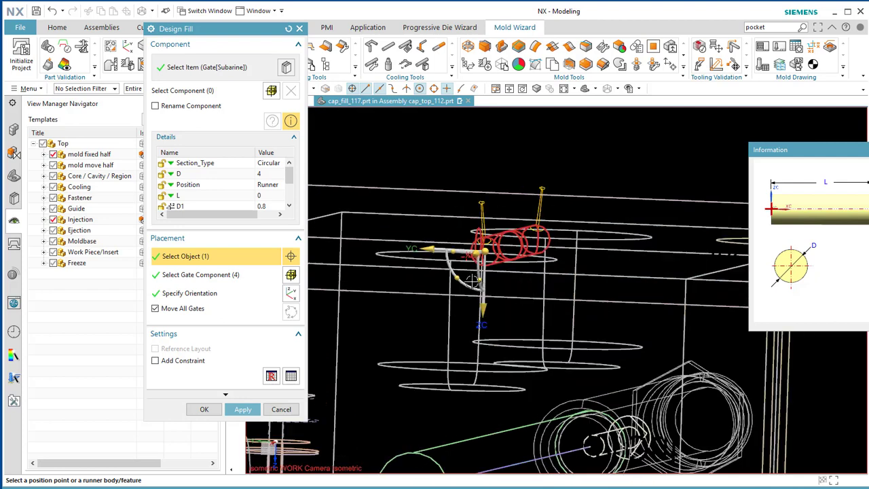
key(F8)
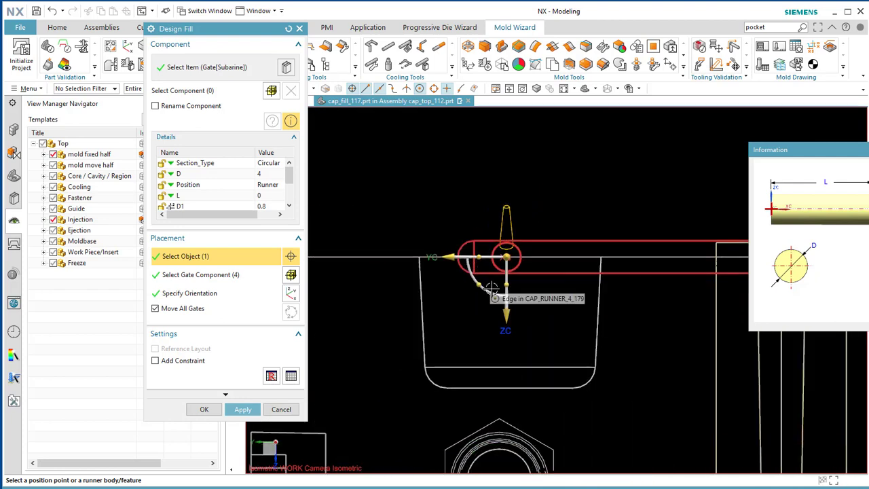
drag(467, 285, 543, 198)
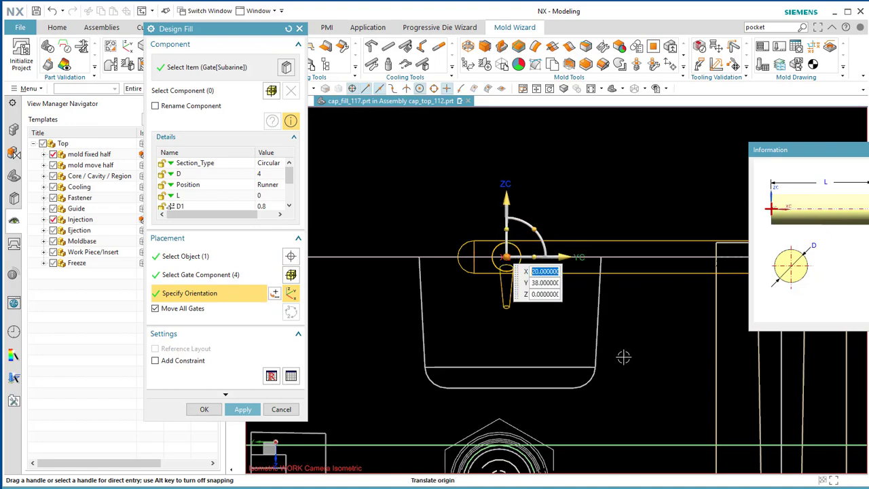
- Snap to the front view, zoom to the gate origin, and select the D1 parameter
middle_drag(623, 357, 592, 355)
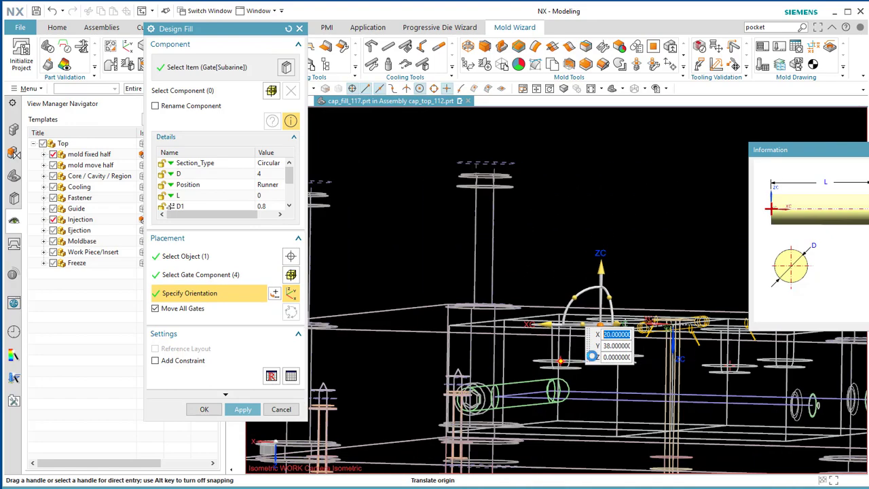
key(F8)
scroll(632, 388, up, 6)
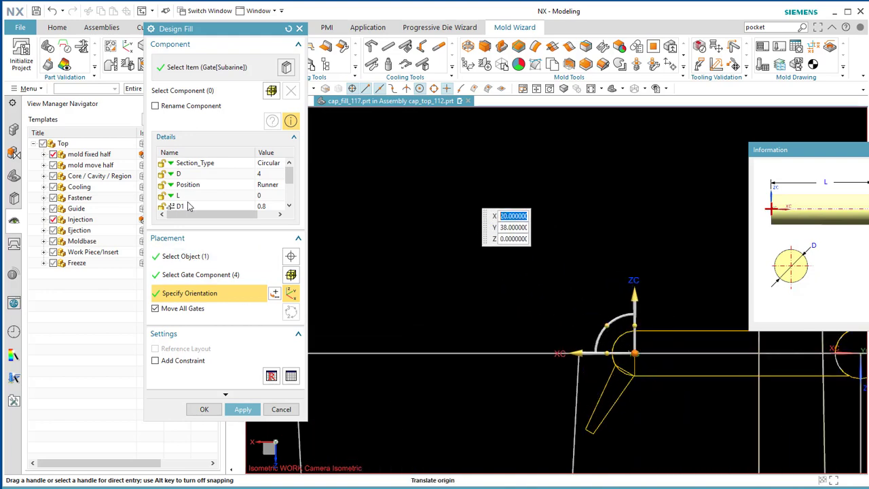
click(191, 206)
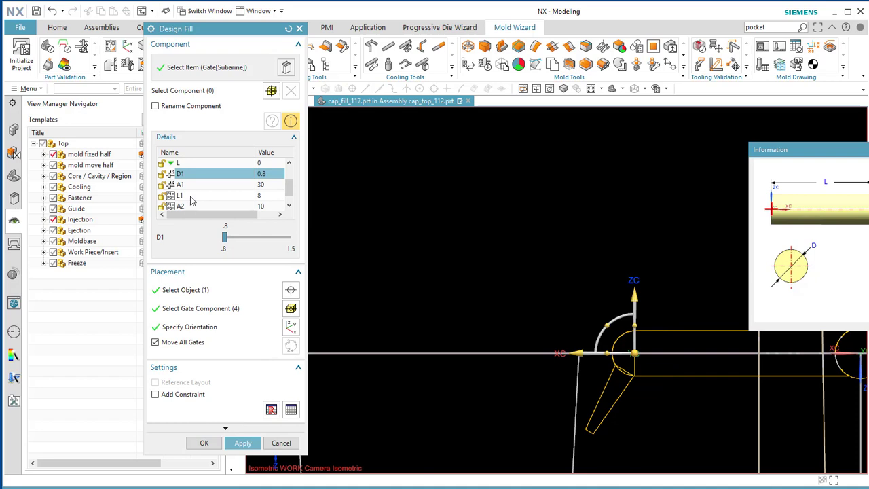
- Raise the gate angle A1 from 30 to 45 and apply the gate to the runner
click(191, 207)
scroll(206, 204, down, 1)
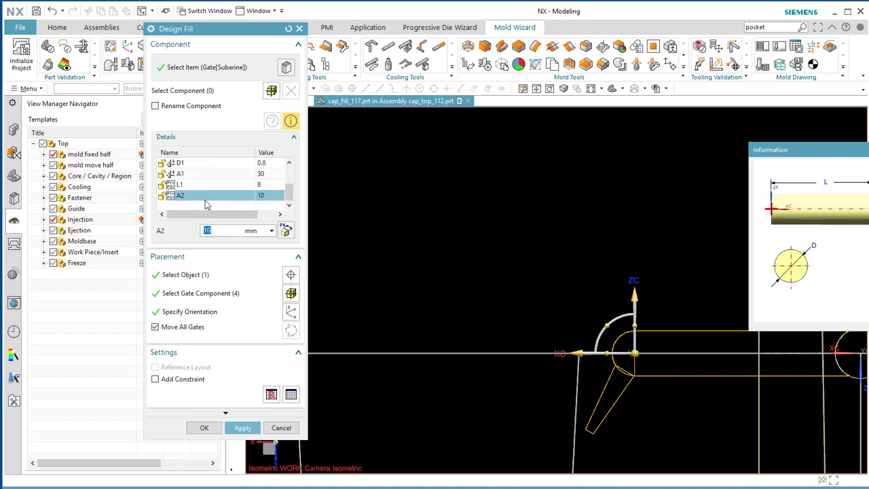
scroll(203, 193, up, 3)
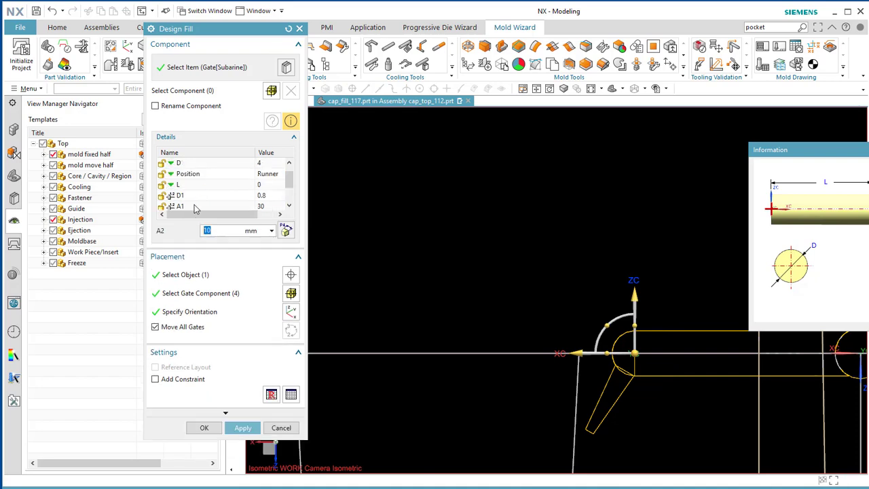
click(195, 206)
drag(224, 237, 235, 237)
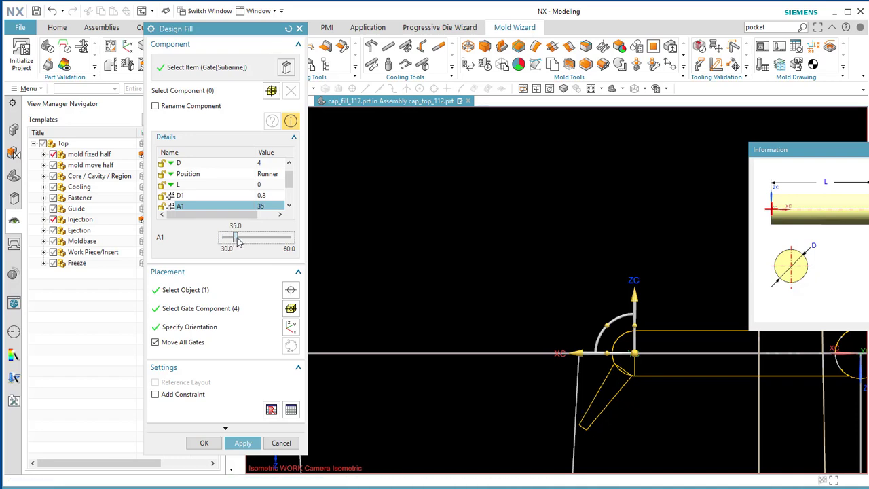
drag(239, 241, 259, 239)
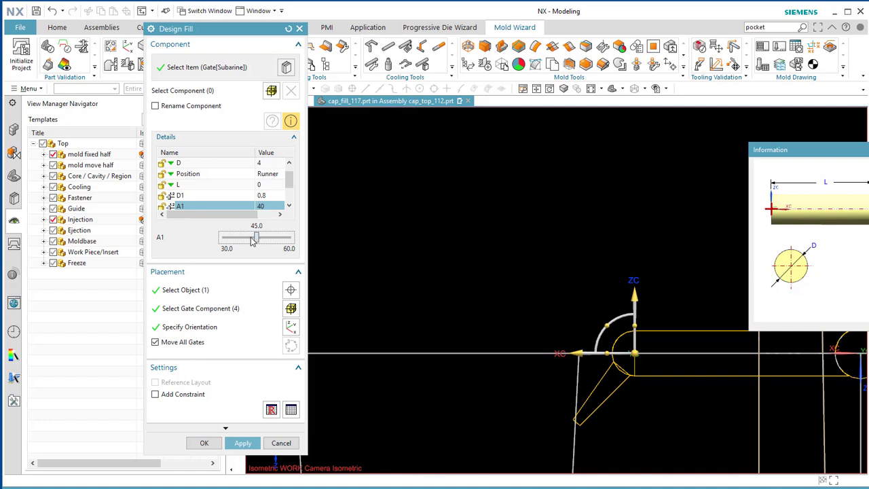
scroll(611, 443, up, 3)
scroll(614, 423, up, 4)
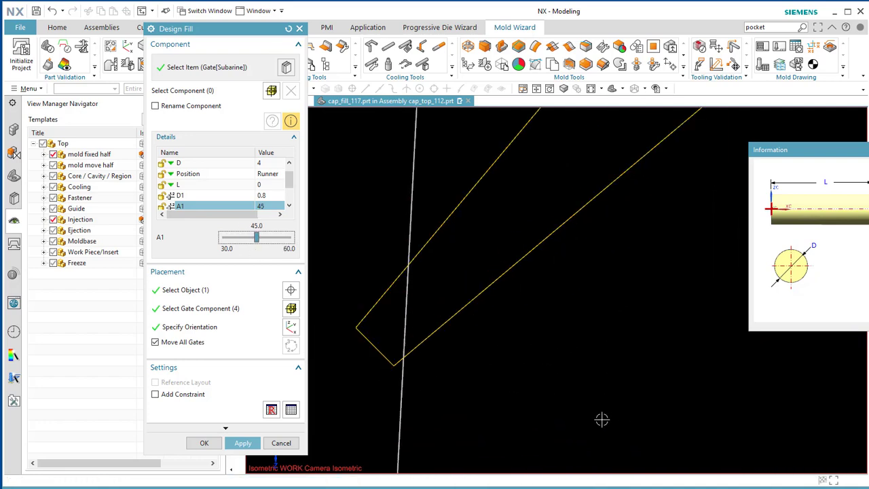
scroll(480, 377, down, 2)
scroll(448, 340, down, 3)
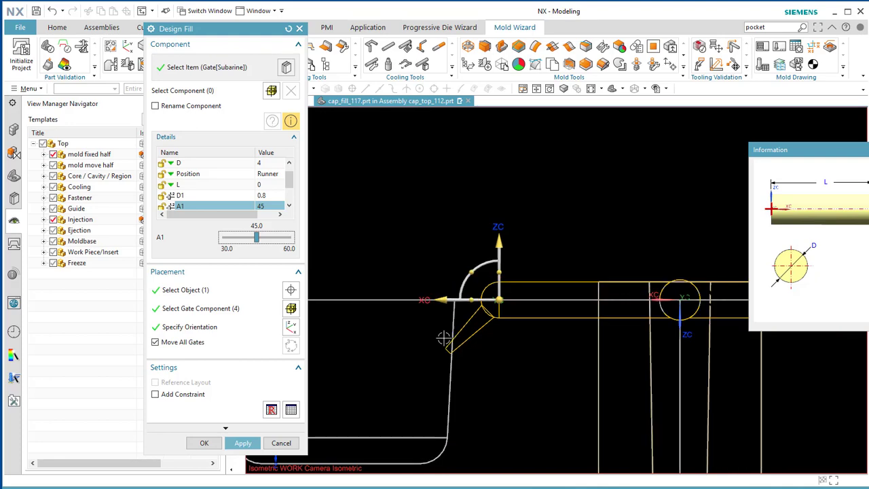
click(235, 445)
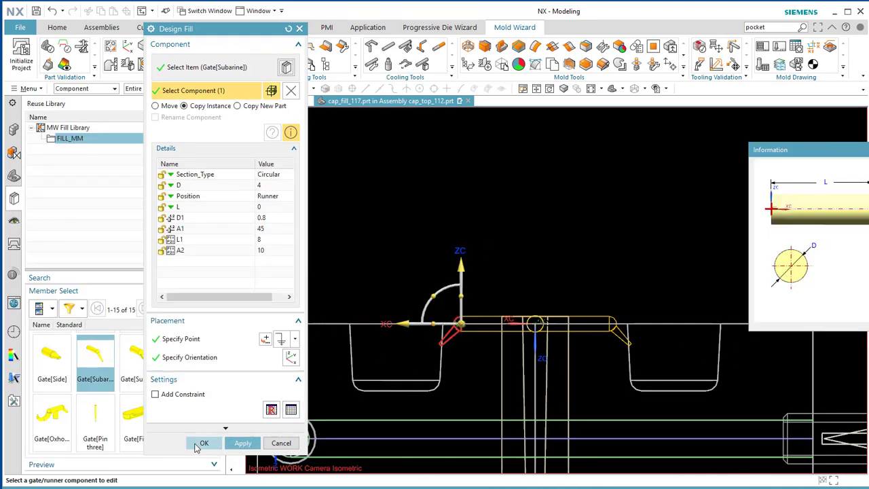
- Close the gate design and display the mold Shaded with Edges in an isometric view
click(203, 442)
middle_drag(414, 297, 527, 191)
click(672, 89)
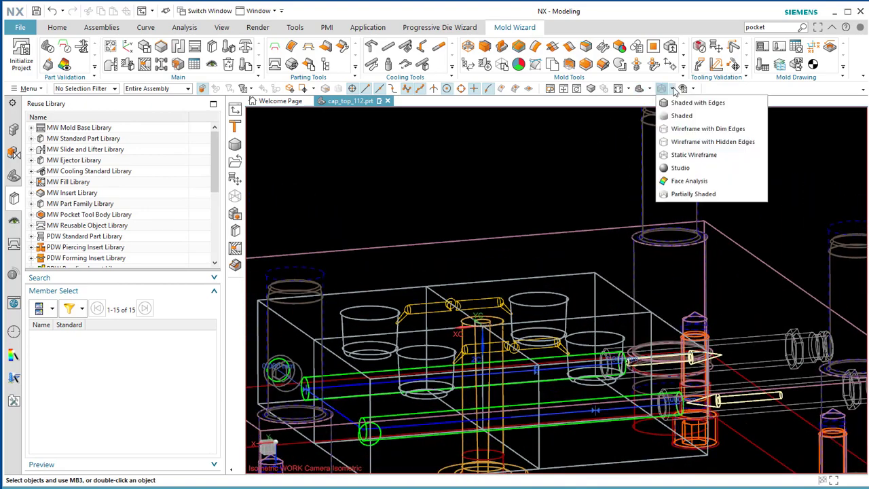
click(672, 102)
scroll(468, 336, up, 5)
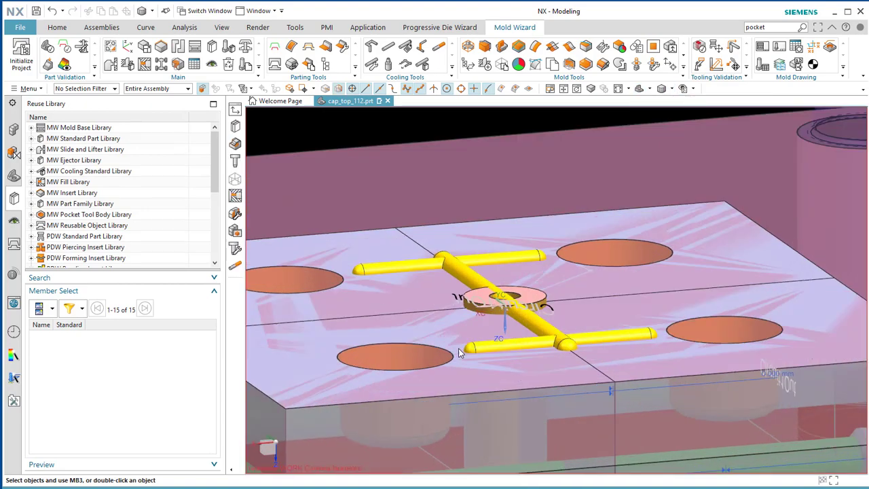
middle_drag(396, 351, 385, 294)
scroll(386, 299, up, 3)
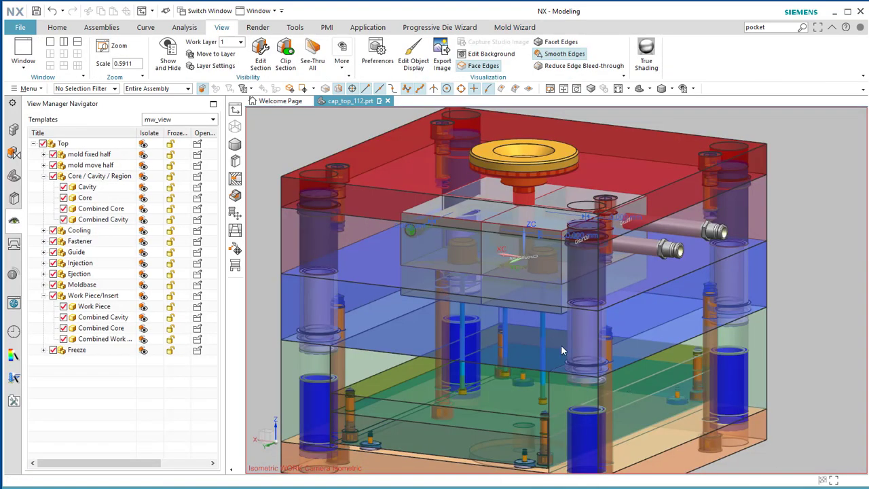
middle_drag(494, 318, 511, 307)
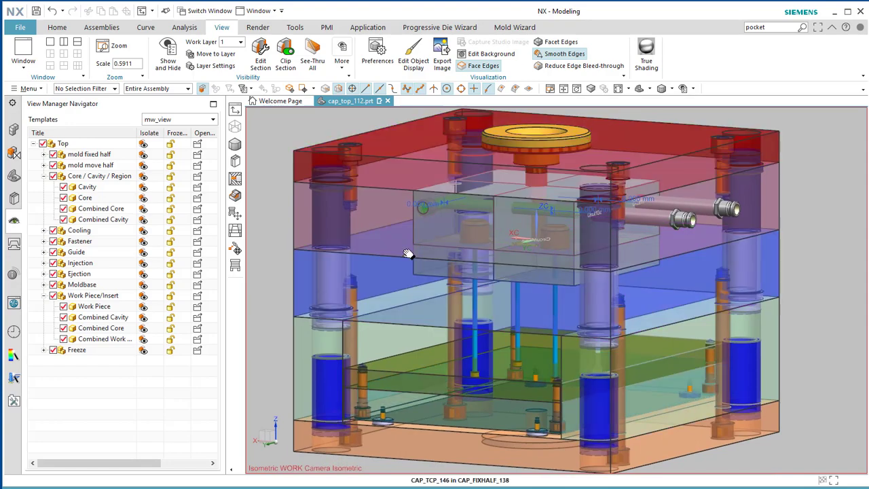
scroll(463, 304, up, 2)
scroll(500, 311, down, 4)
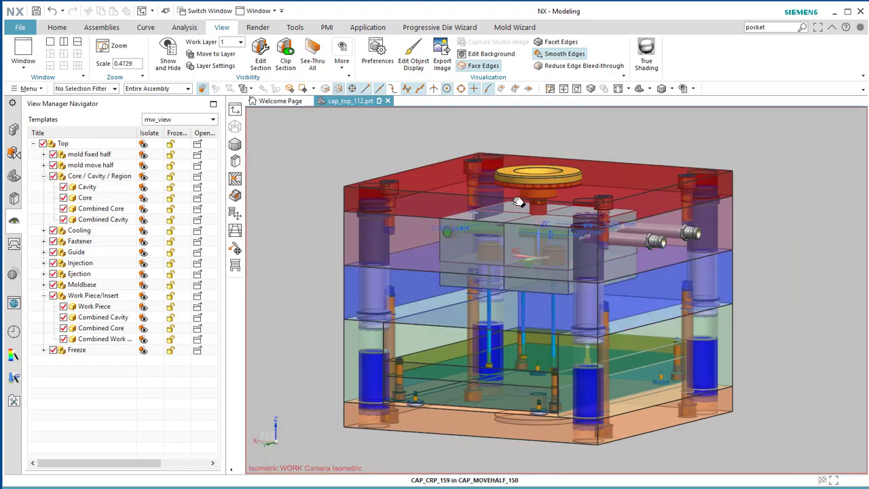
mouse_move(598, 279)
middle_down()
mouse_move(608, 258)
mouse_move(602, 207)
middle_up()
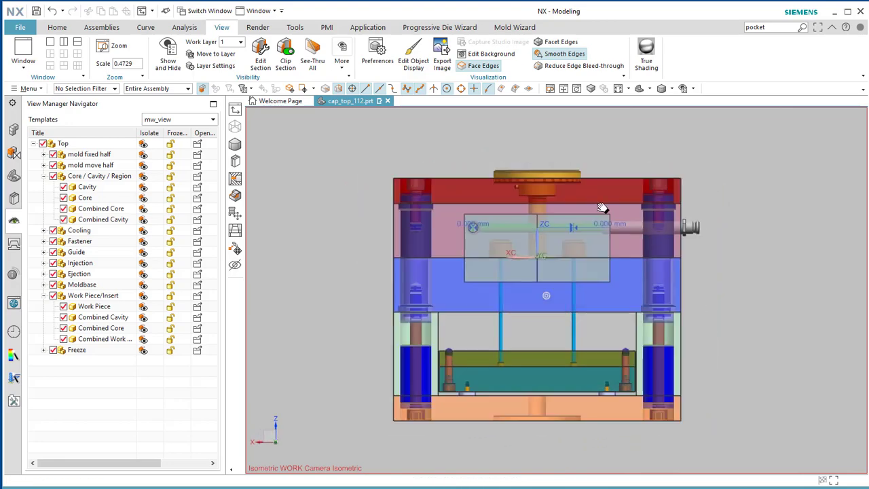
scroll(487, 275, up, 3)
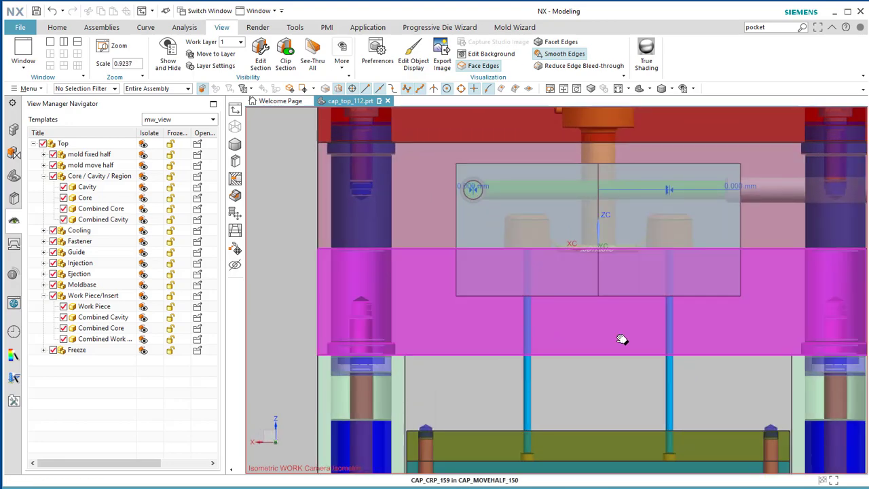
scroll(452, 314, down, 2)
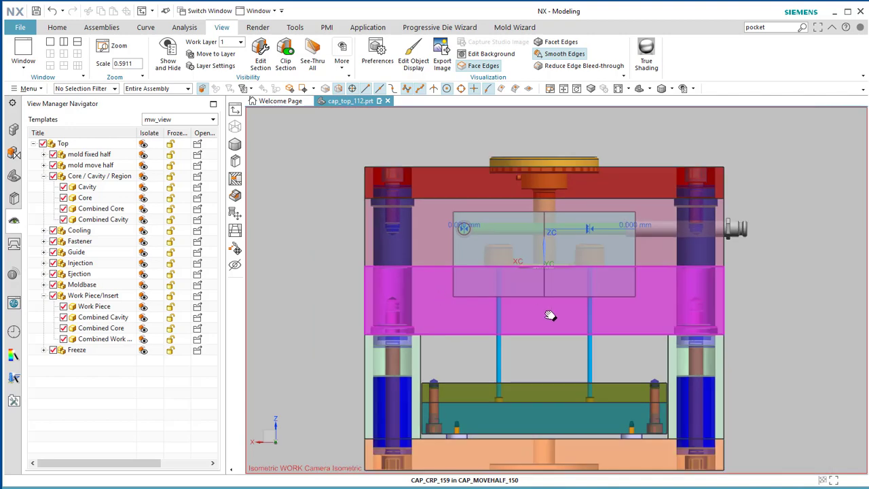
key(End)
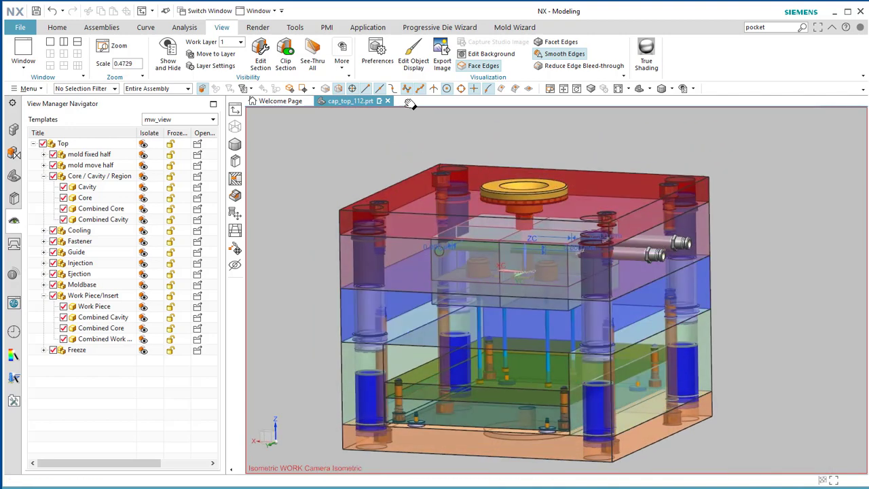
- Add the tooling kinematic model (100 mm stroke, 40 mm ejection) in Preprocess Motion
click(431, 28)
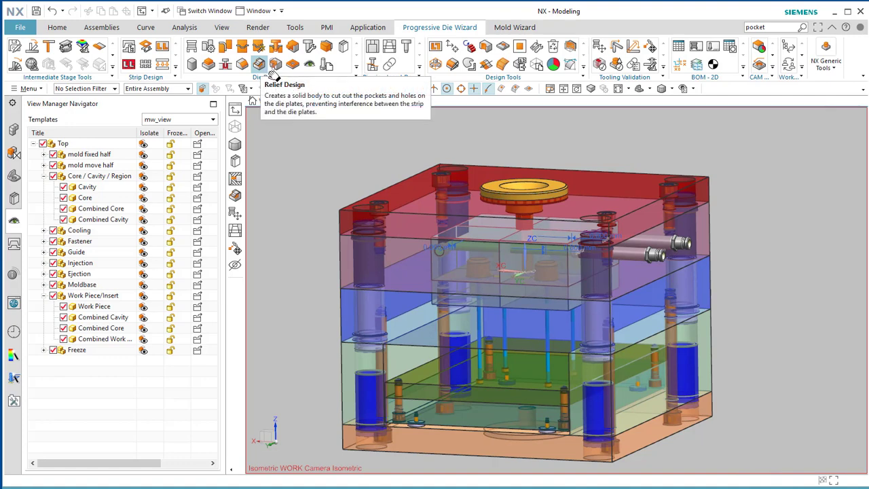
click(517, 30)
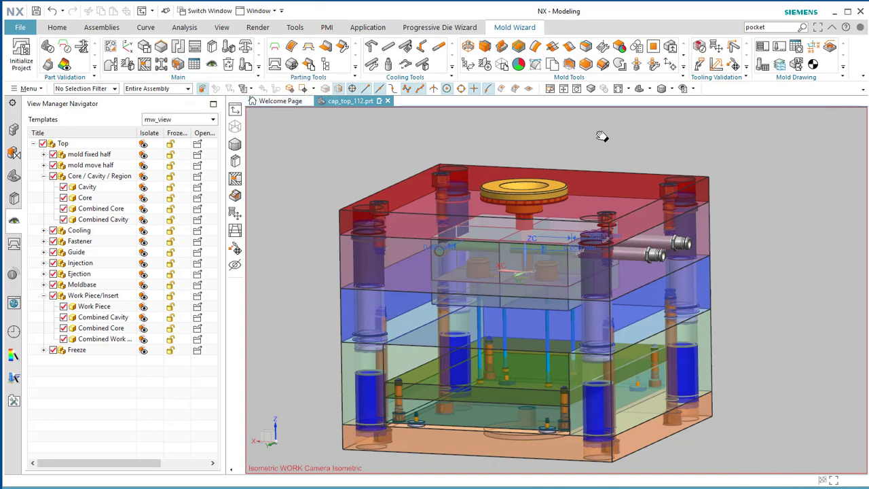
click(719, 48)
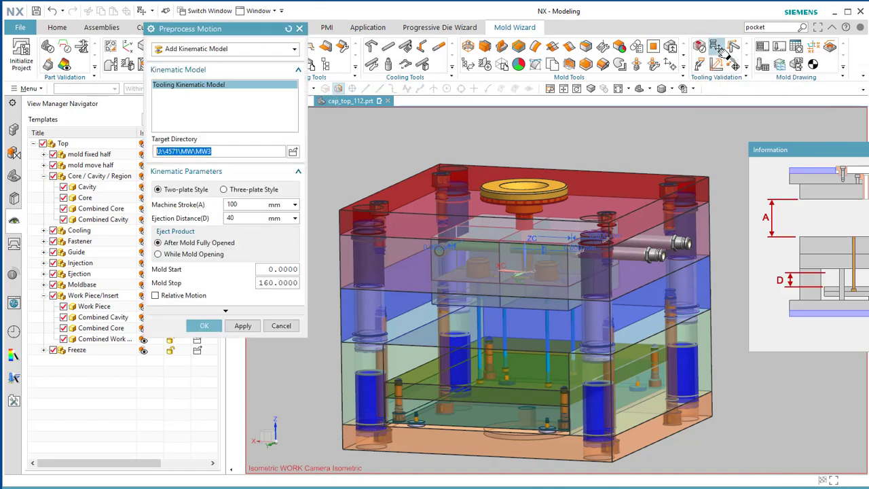
click(217, 49)
click(219, 61)
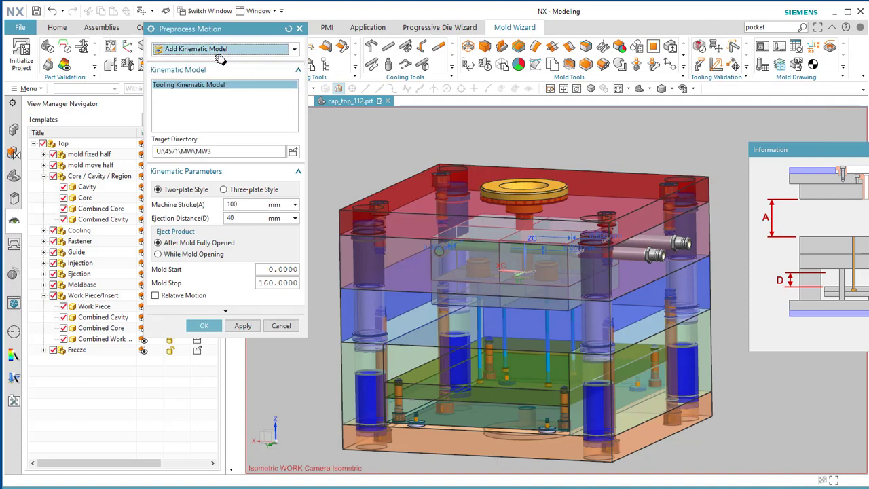
click(242, 325)
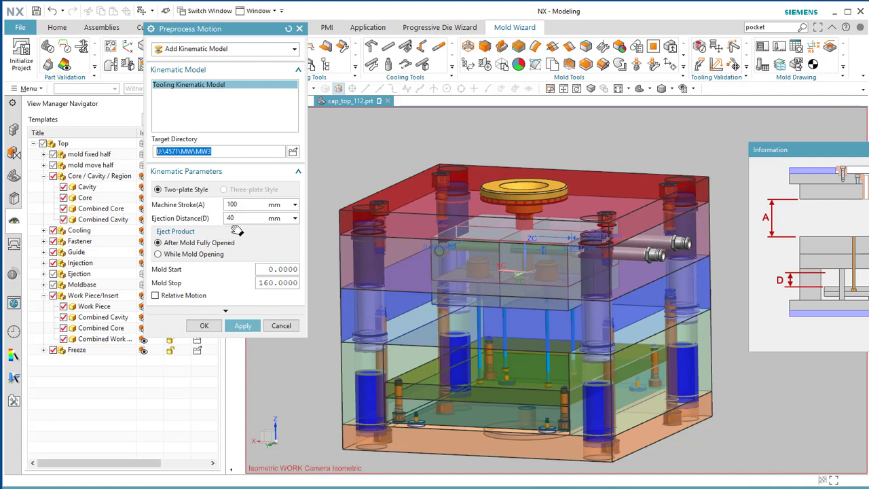
- Mount the mold parts to MOVE, FIX and EJECTION (37, 21, 11 parts)
click(211, 50)
click(200, 72)
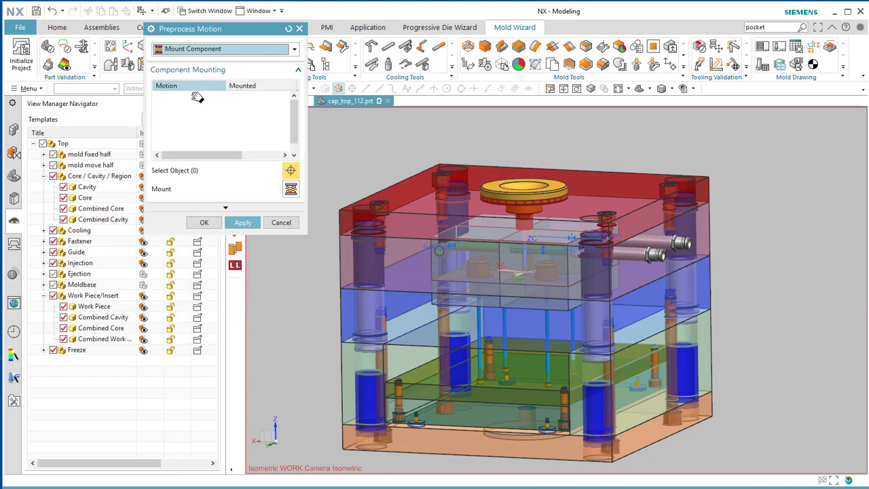
scroll(201, 146, down, 1)
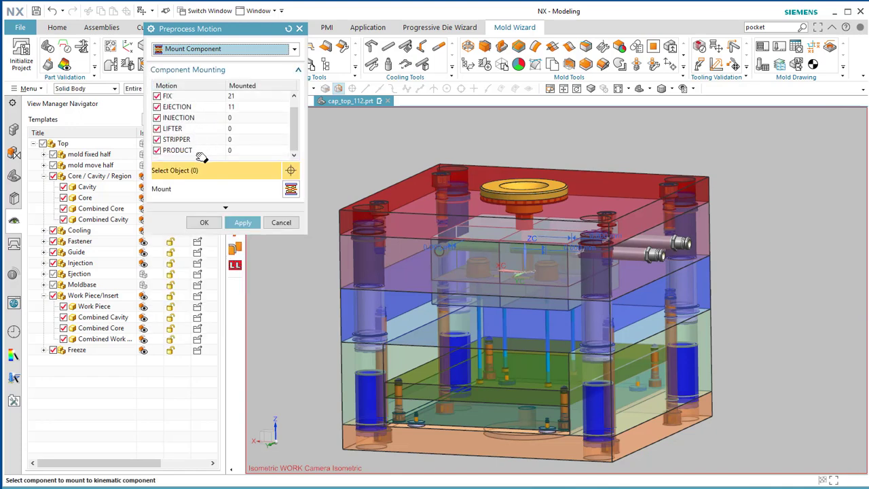
scroll(202, 157, up, 1)
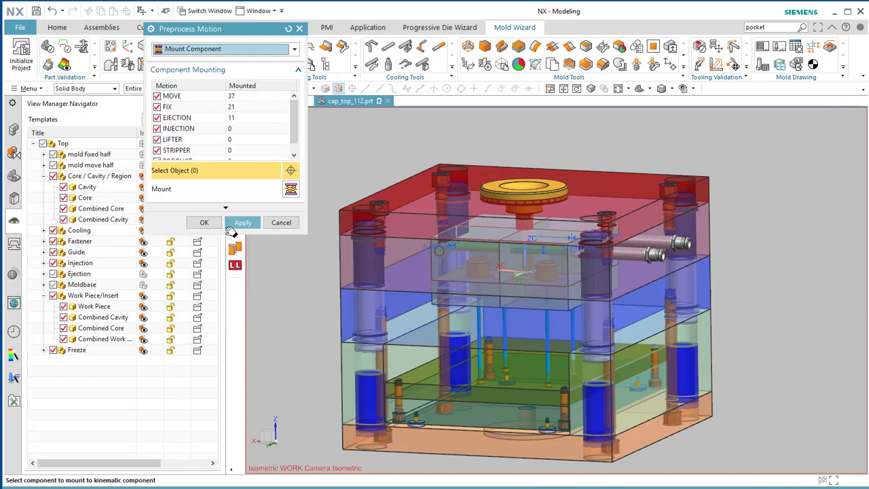
click(241, 226)
click(216, 226)
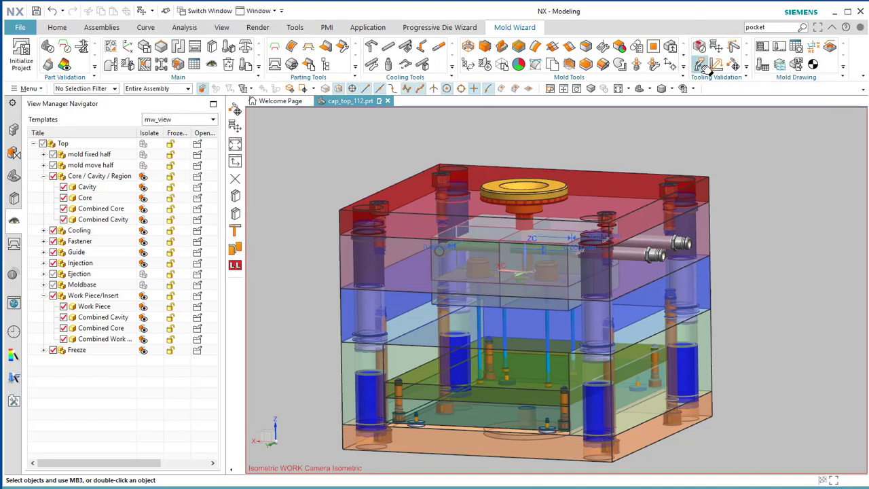
- Play the mold-opening simulation, watching the moving half and ejector separate
click(735, 65)
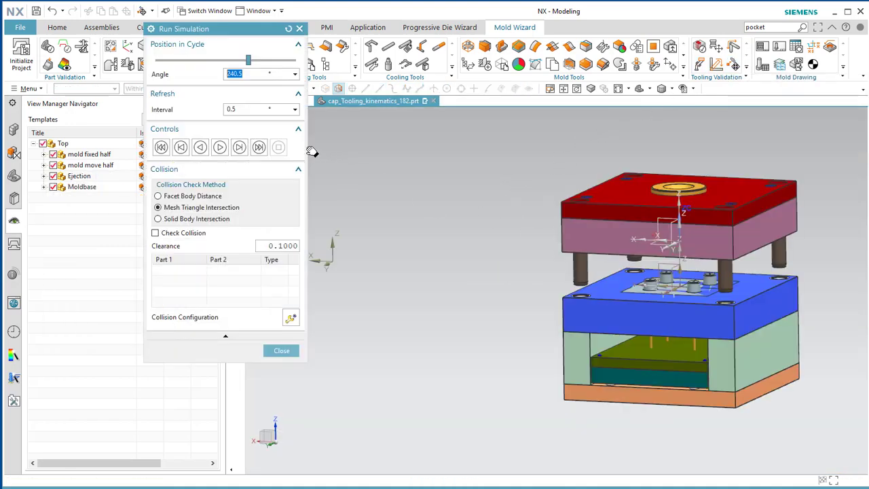
click(224, 148)
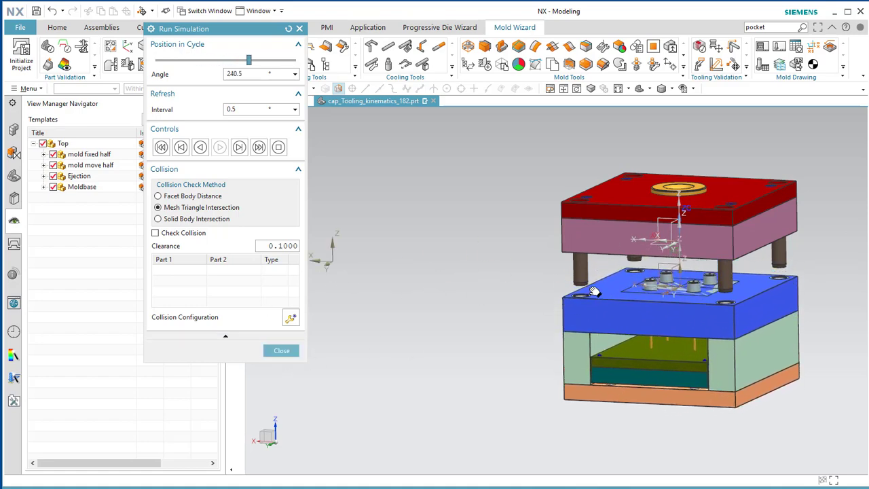
scroll(559, 307, up, 3)
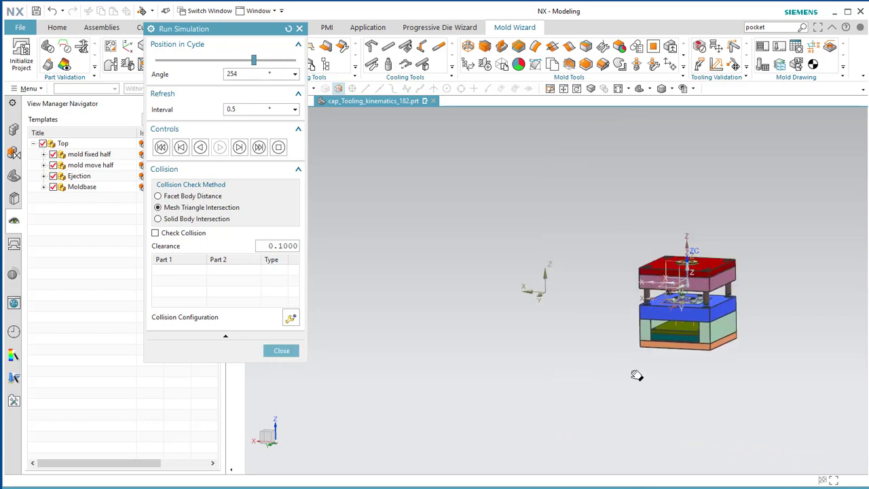
scroll(722, 220, up, 6)
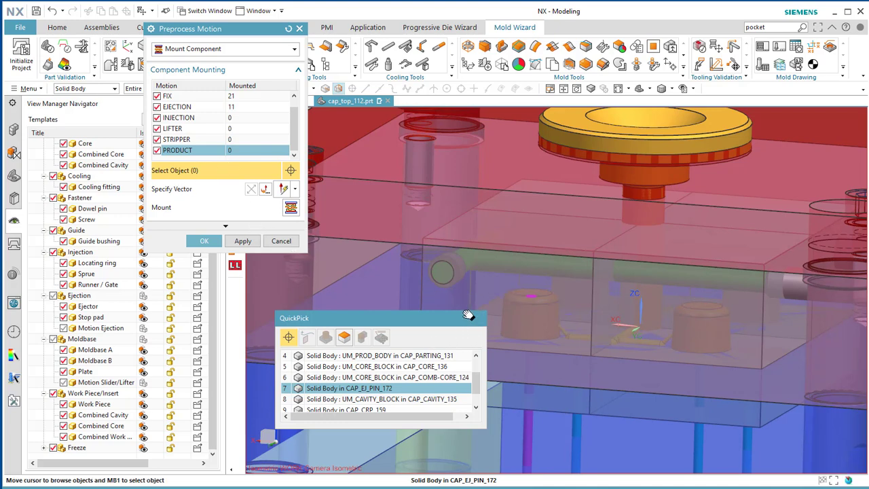
- Restart Mount Component preprocessing with the PRODUCT motion selected
click(281, 240)
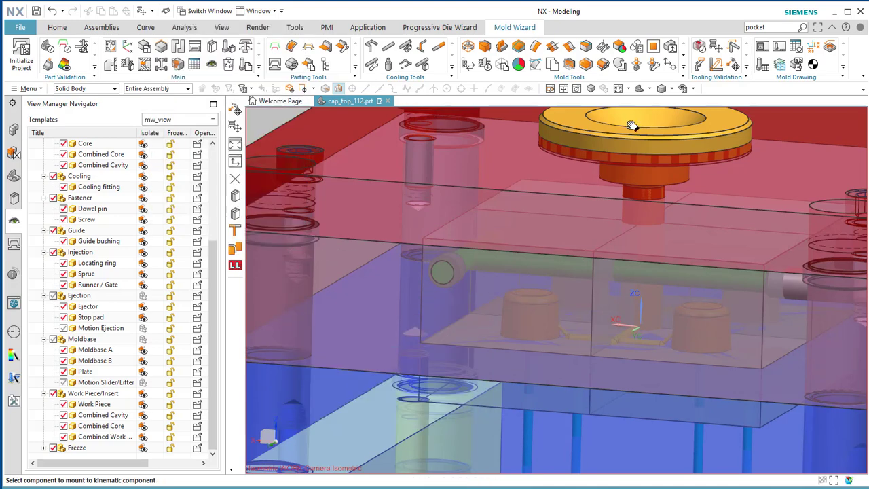
click(721, 50)
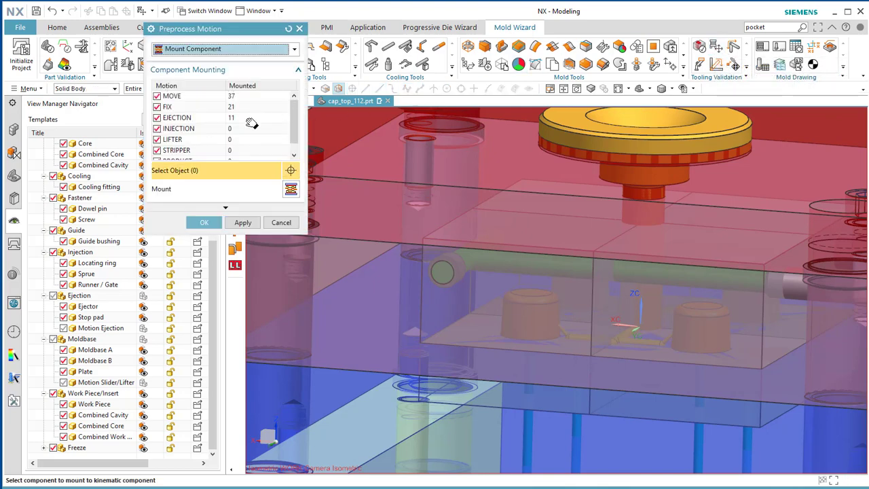
scroll(230, 150, down, 1)
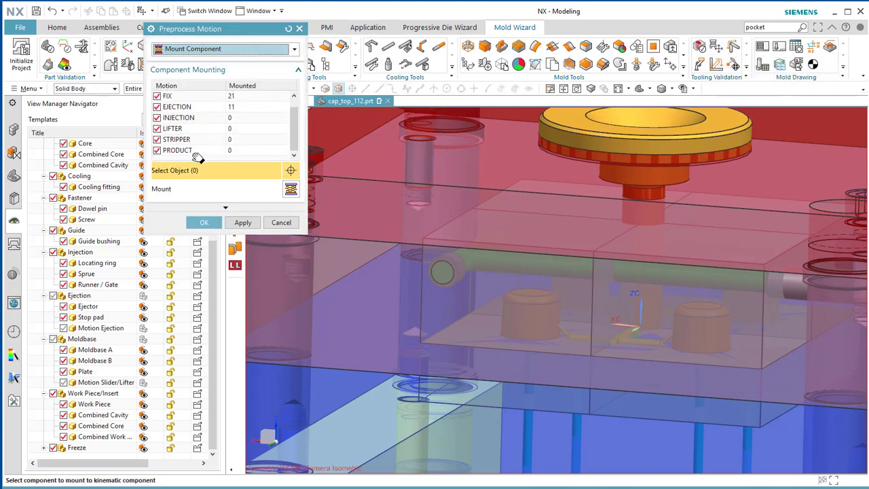
click(195, 152)
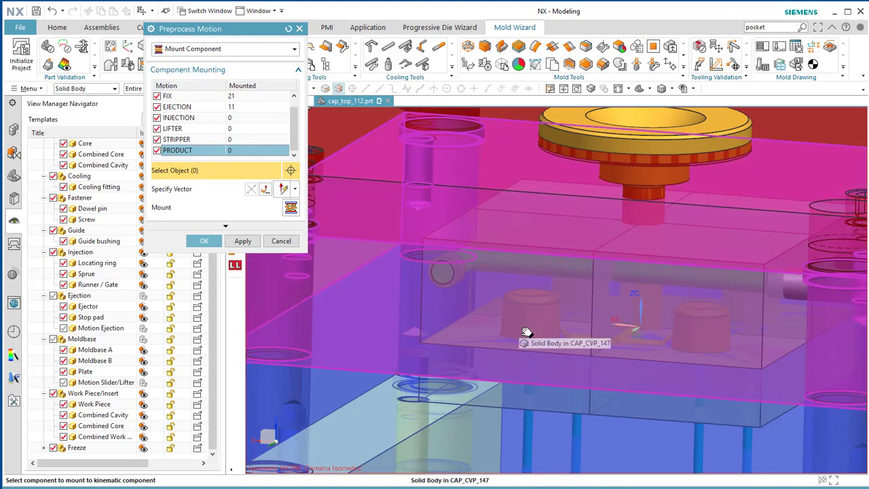
- Pick both caps' UM_PROD_BODY bodies via QuickPick and mount them to PRODUCT
click(526, 332)
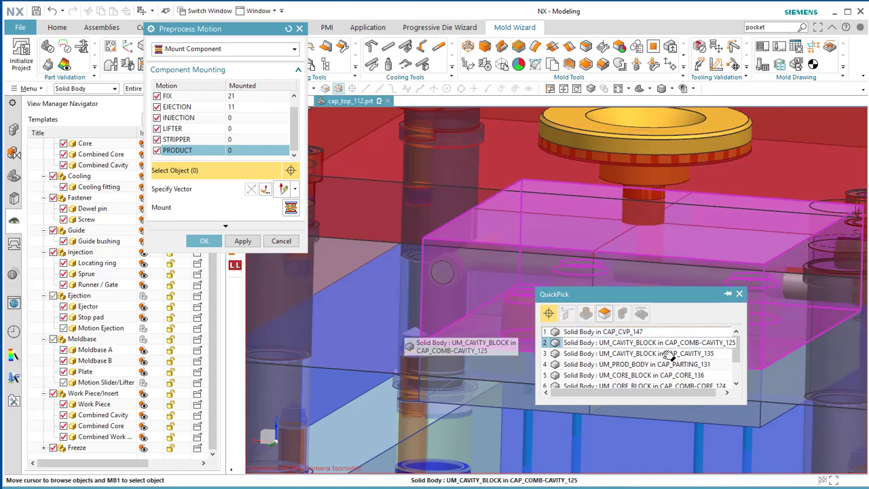
scroll(671, 377, down, 1)
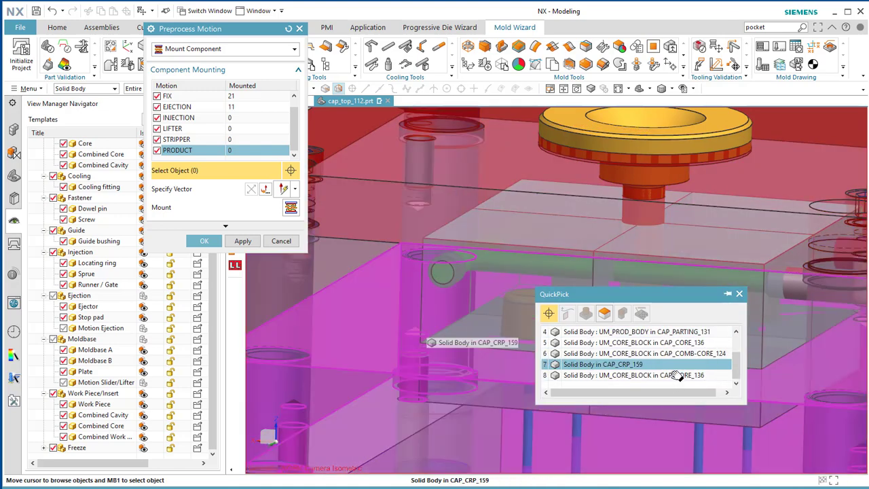
scroll(676, 375, up, 3)
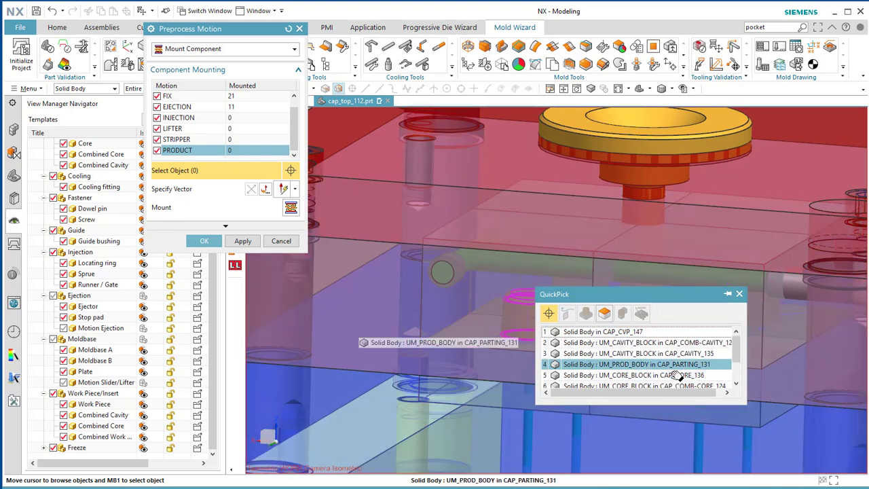
click(676, 371)
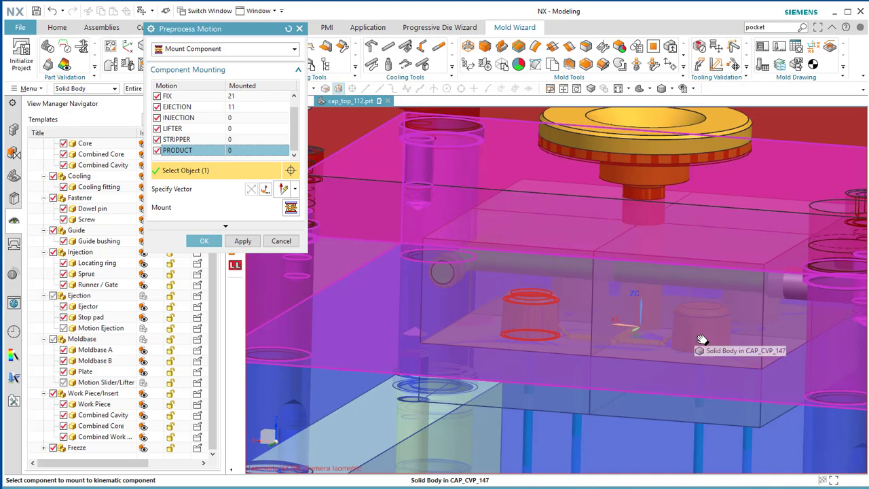
click(701, 340)
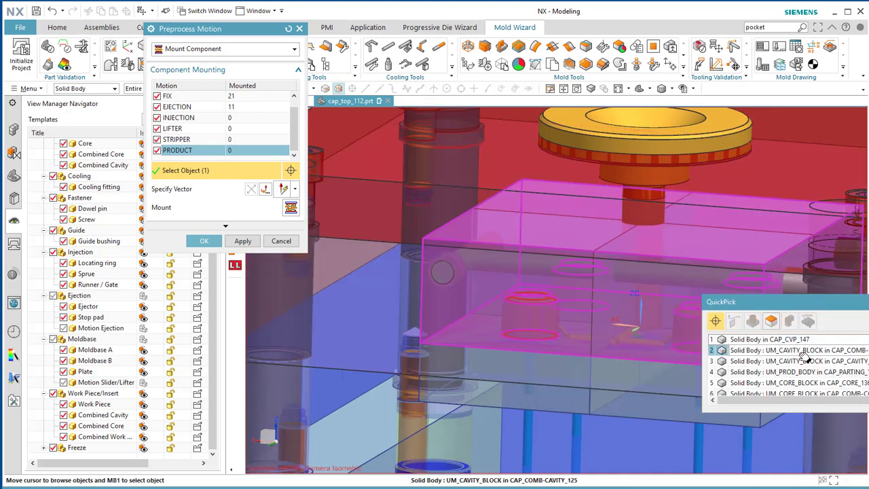
scroll(804, 356, down, 5)
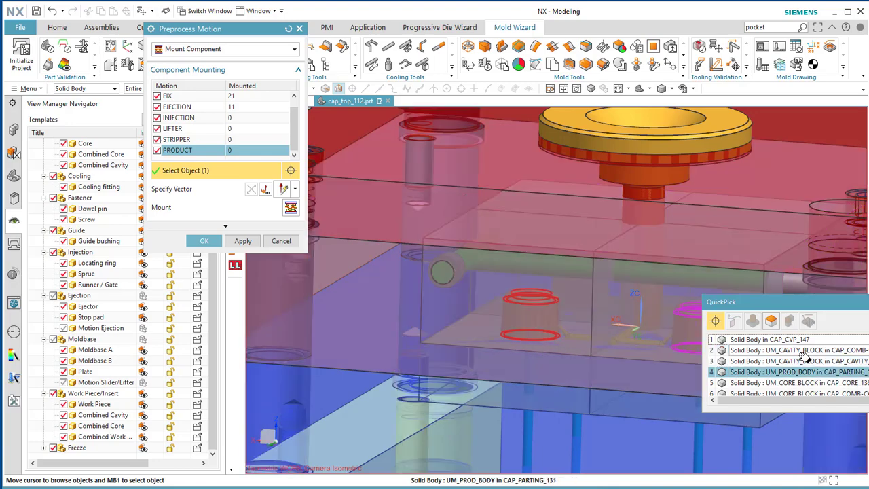
scroll(805, 356, up, 3)
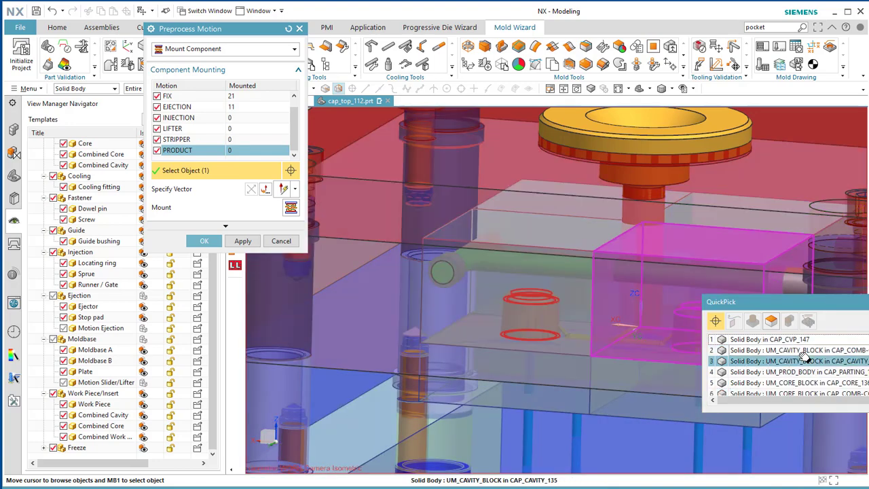
click(804, 367)
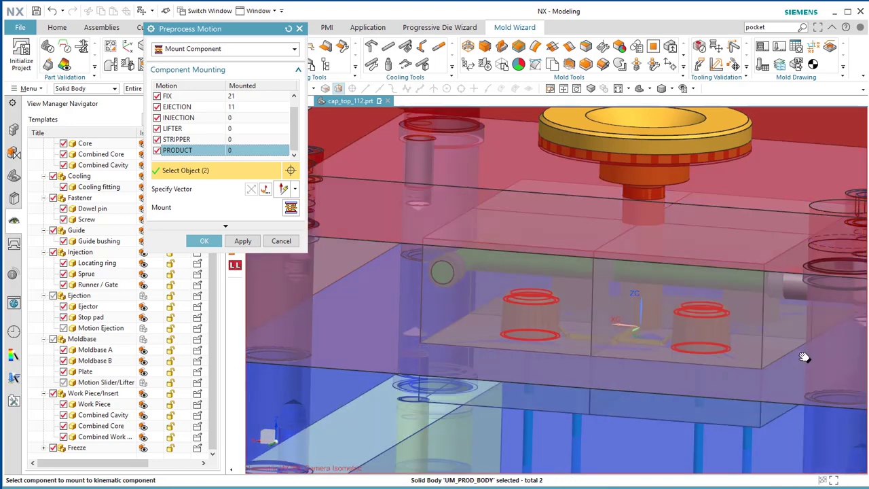
click(242, 241)
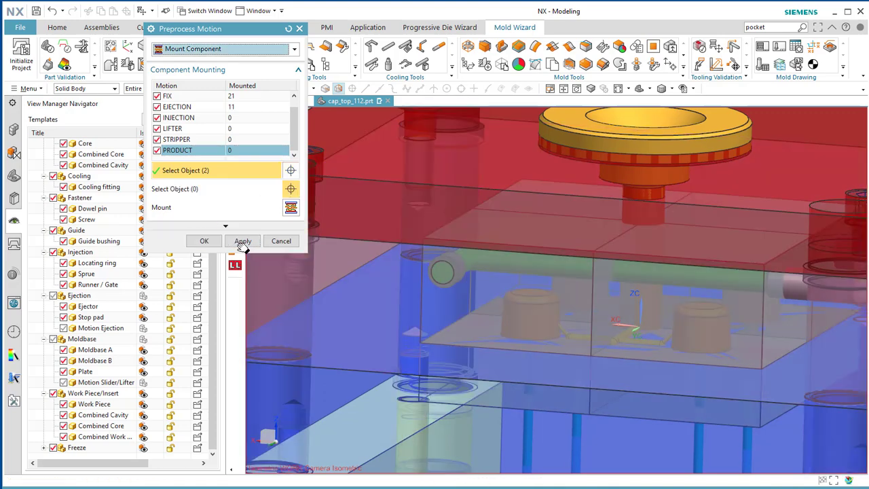
click(205, 241)
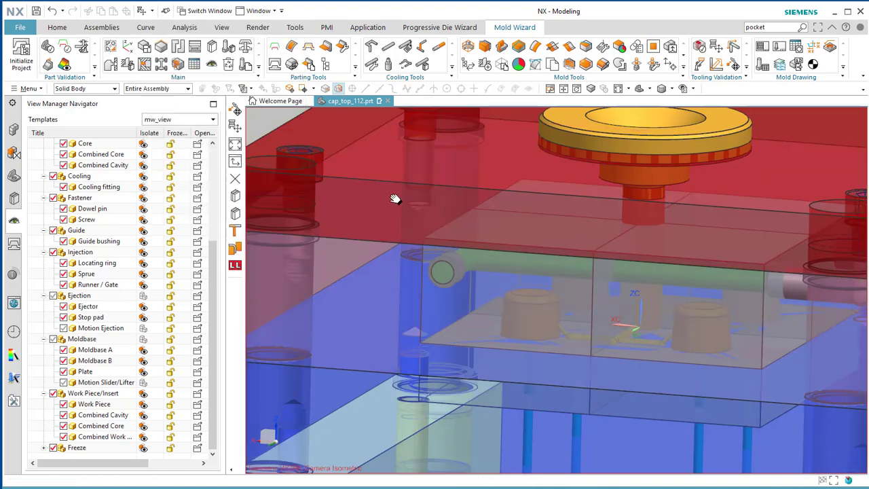
click(743, 68)
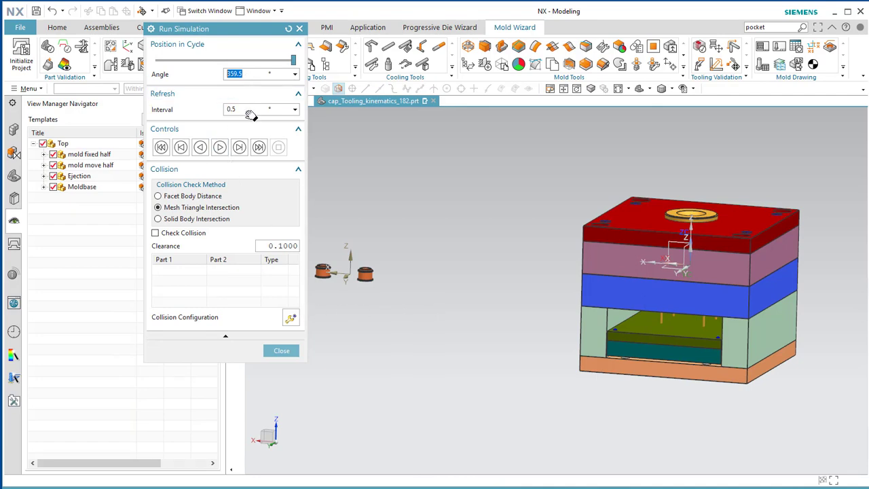
- Replay the simulation and zoom on the core to watch both caps eject
click(220, 148)
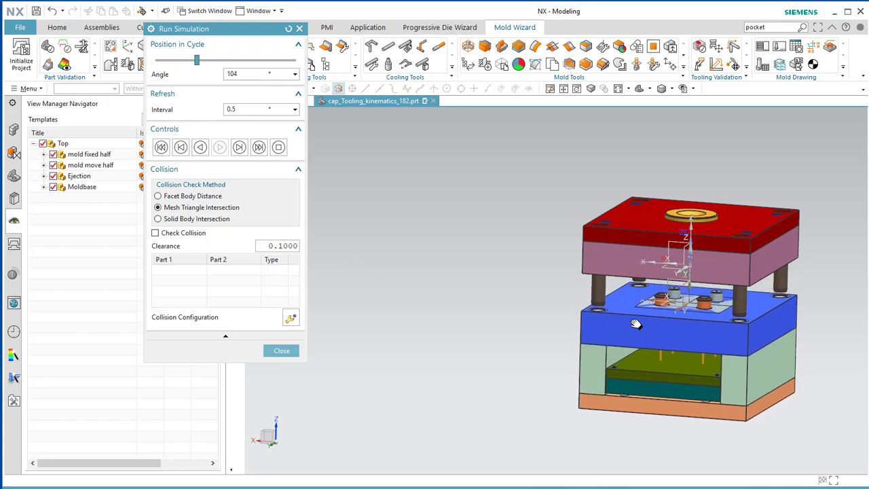
scroll(683, 324, up, 5)
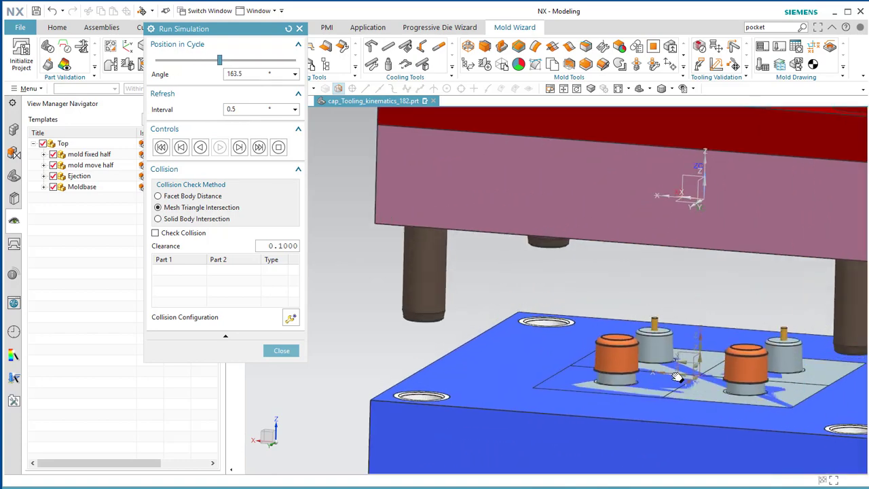